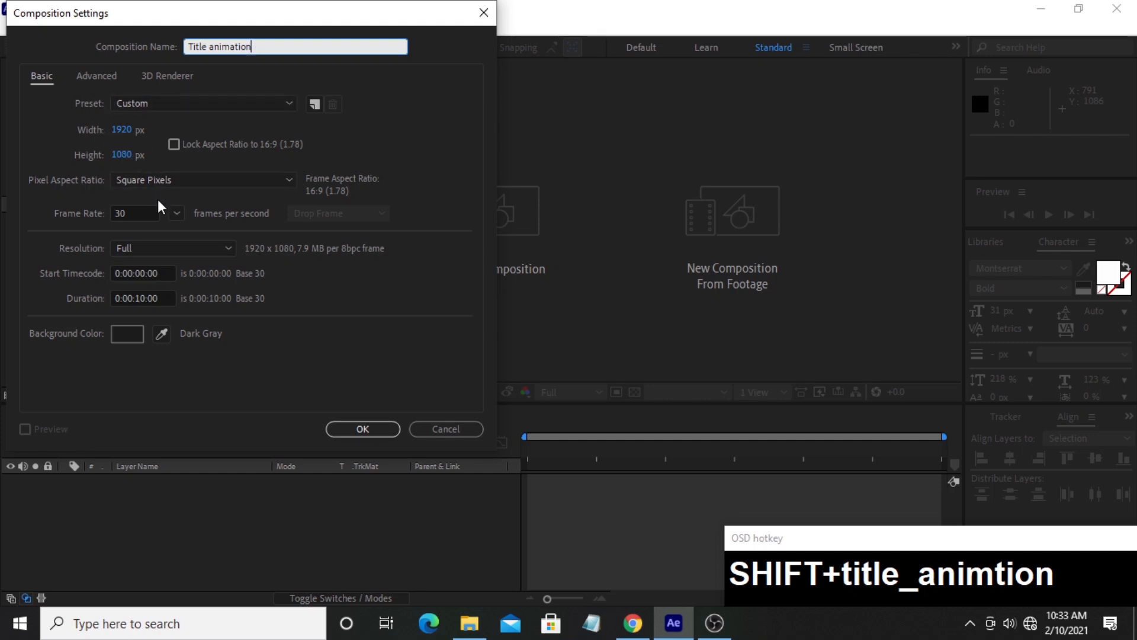
Create the "Title animation" composition at 1920 × 1080 px, 30 frames per second and 10 seconds long.
{"action": "left_click", "coordinate": [144, 224]}
{"action": "left_click", "coordinate": [173, 215]}
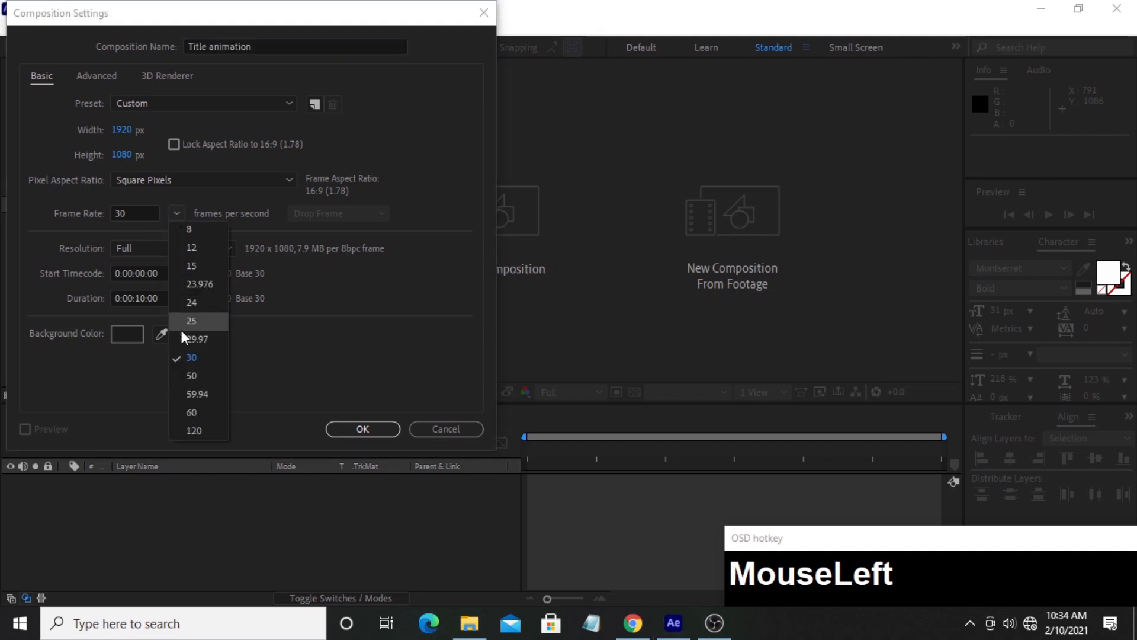
{"action": "left_click", "coordinate": [178, 212]}
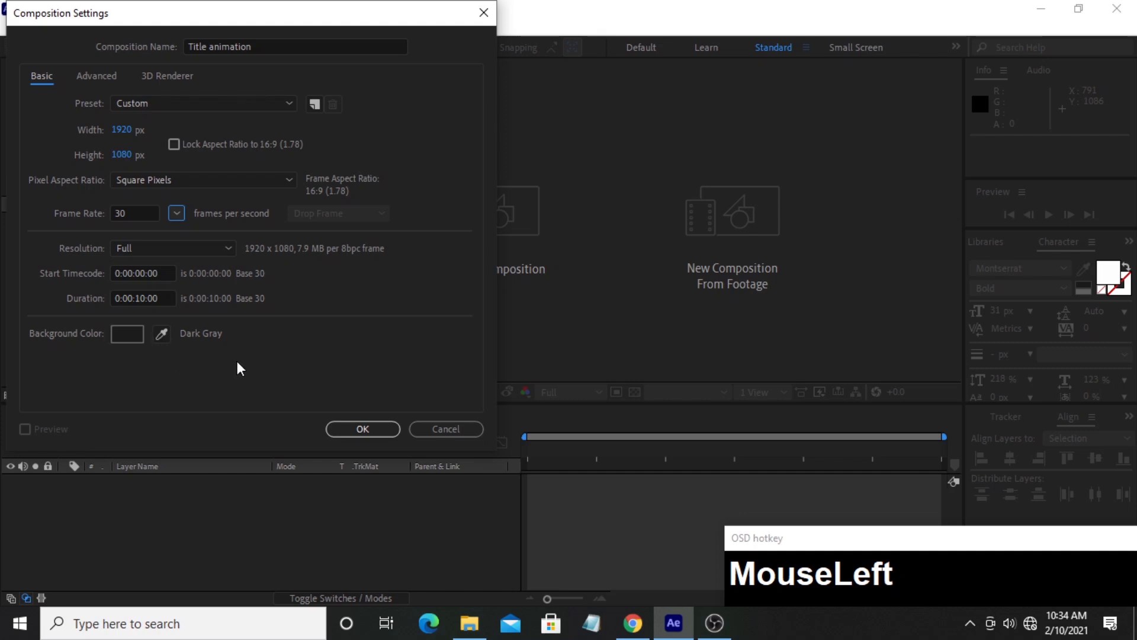
{"action": "left_click", "coordinate": [348, 427]}
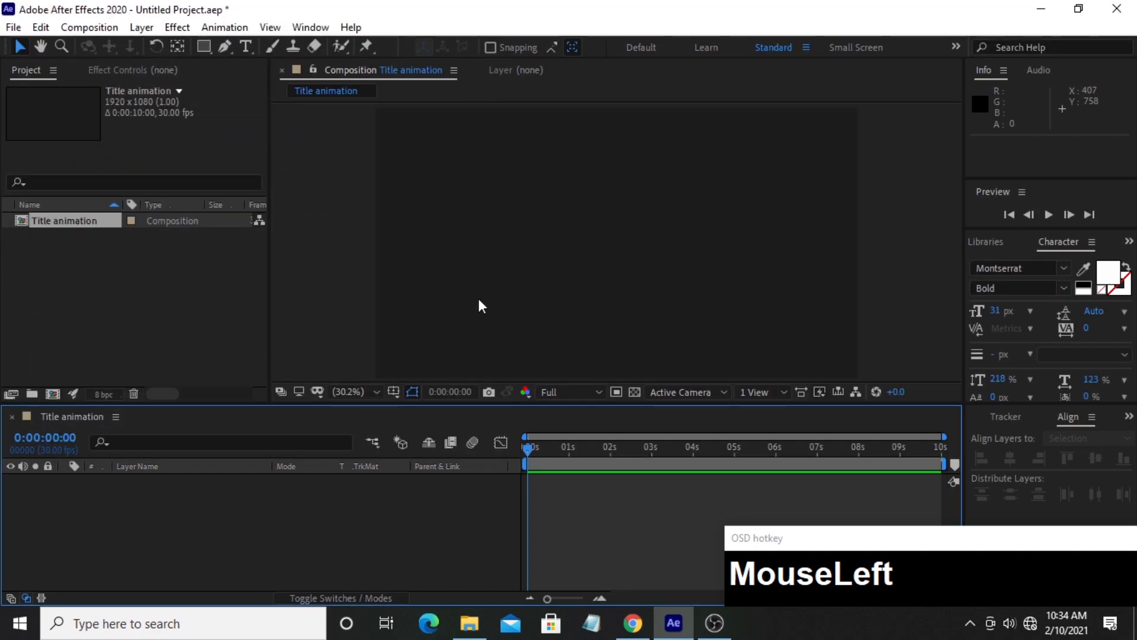
Draw a wide rectangle about 914 × 189 px near the middle of the composition and set its stroke to None.
{"action": "left_click", "coordinate": [204, 46]}
{"action": "mouse_move", "coordinate": [492, 221]}
{"action": "left_mouse_down"}
{"action": "mouse_move", "coordinate": [567, 256]}
{"action": "mouse_move", "coordinate": [722, 270]}
{"action": "left_mouse_up"}
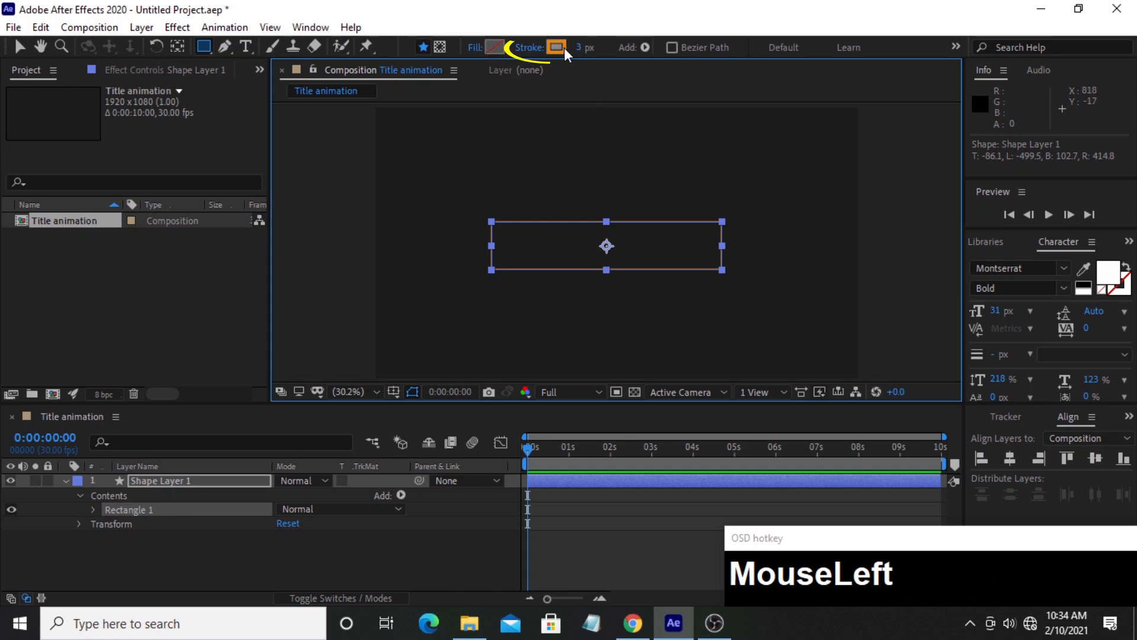
{"action": "left_click", "coordinate": [535, 46]}
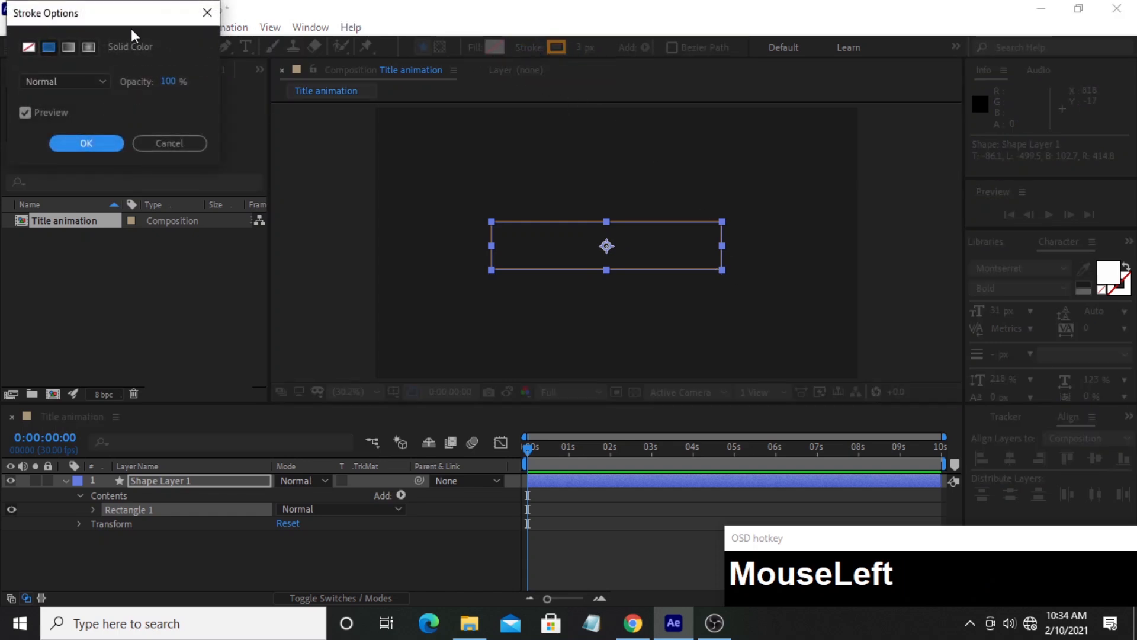
{"action": "left_click", "coordinate": [28, 50]}
{"action": "left_click", "coordinate": [81, 143]}
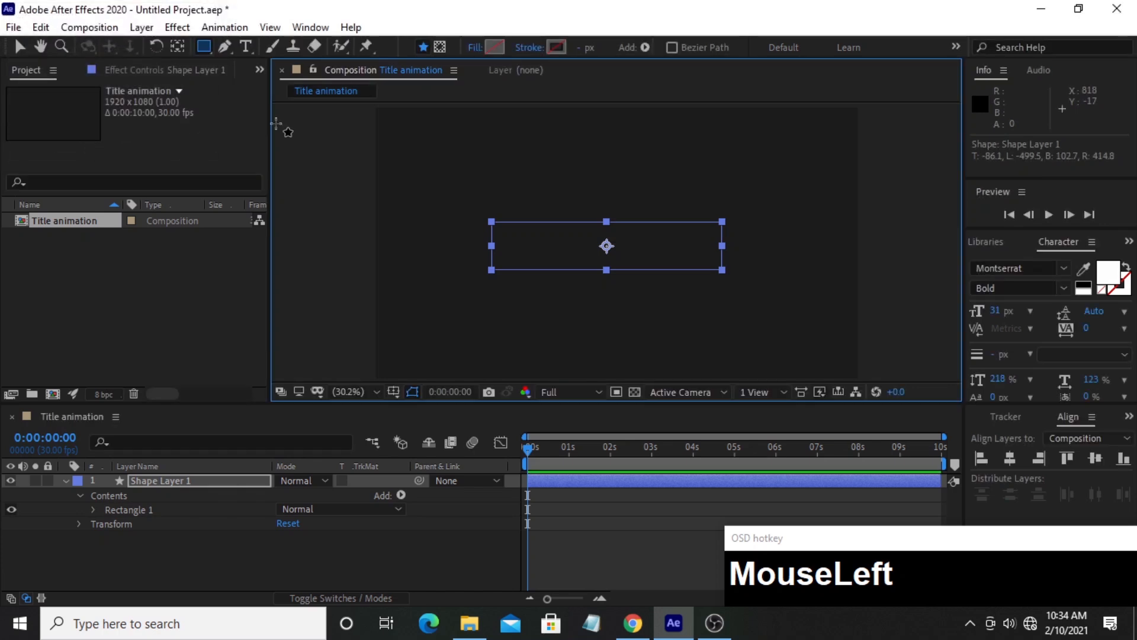
Set the rectangle's fill colour to pink, hex CE387B.
{"action": "left_click", "coordinate": [475, 47]}
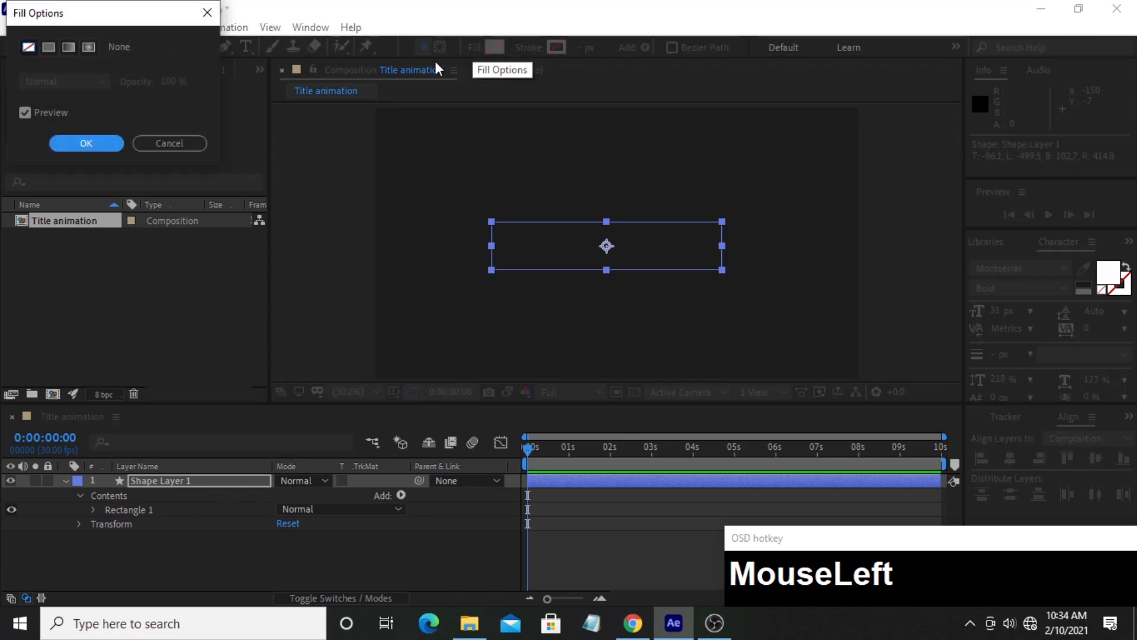
{"action": "left_click", "coordinate": [159, 144]}
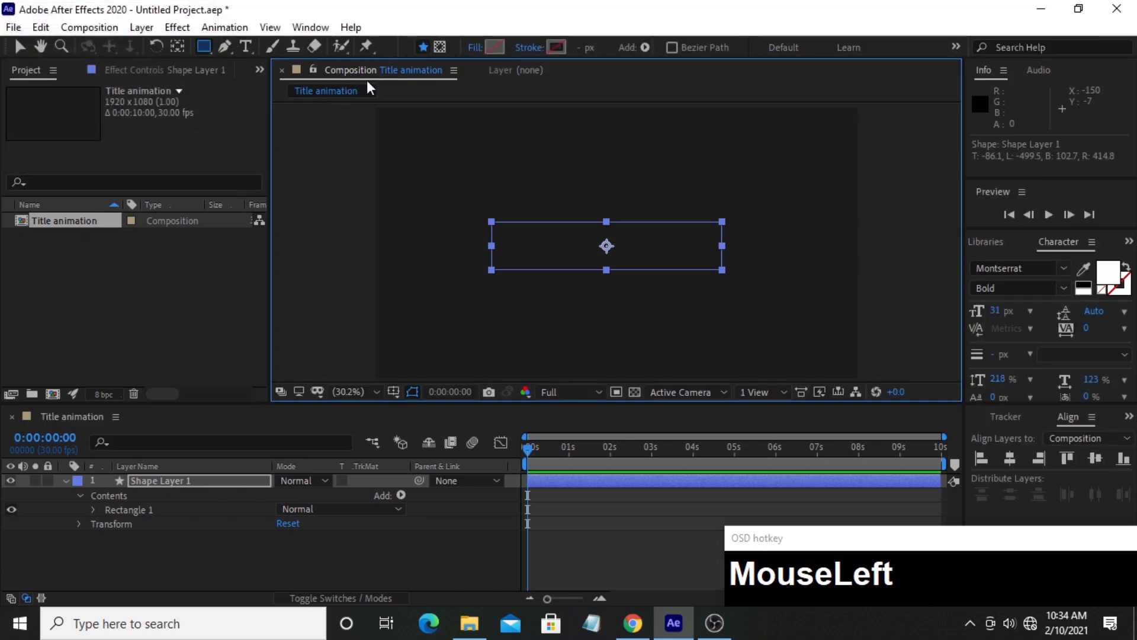
{"action": "left_click", "coordinate": [489, 48]}
{"action": "left_click", "coordinate": [255, 67]}
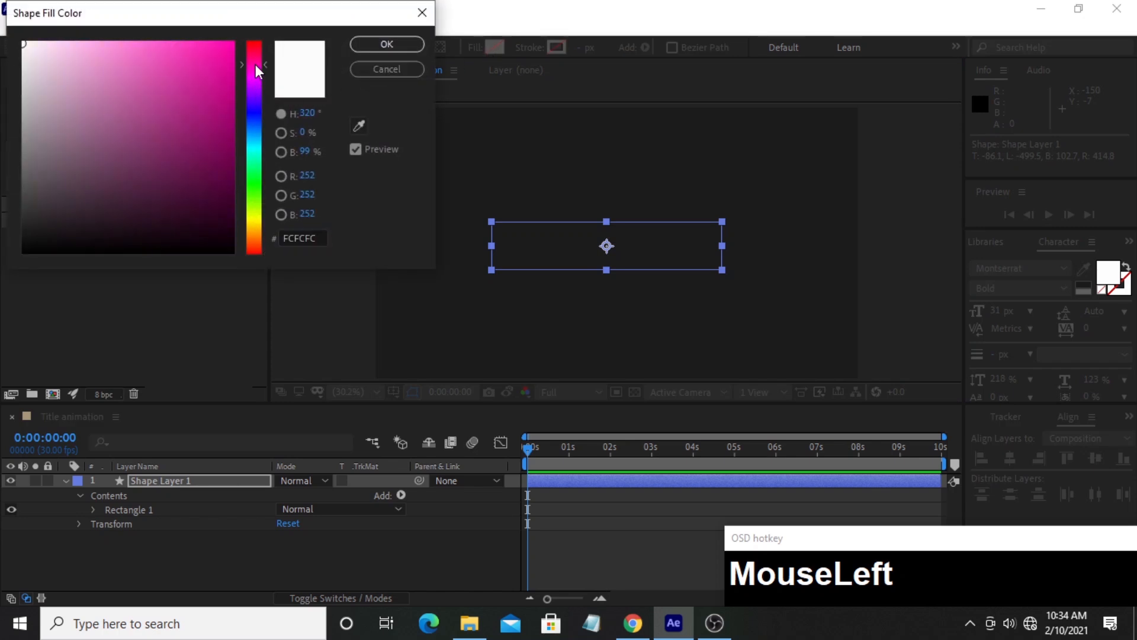
{"action": "left_click", "coordinate": [216, 62]}
{"action": "left_click_drag", "start_coordinate": [216, 62], "coordinate": [176, 81]}
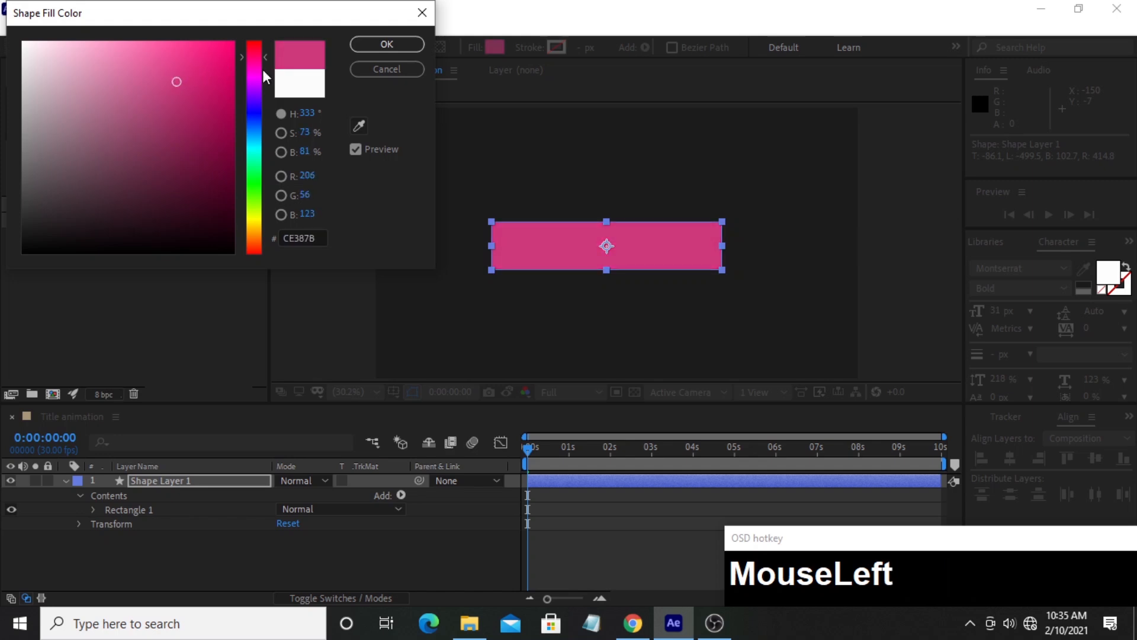
{"action": "left_click", "coordinate": [378, 48]}
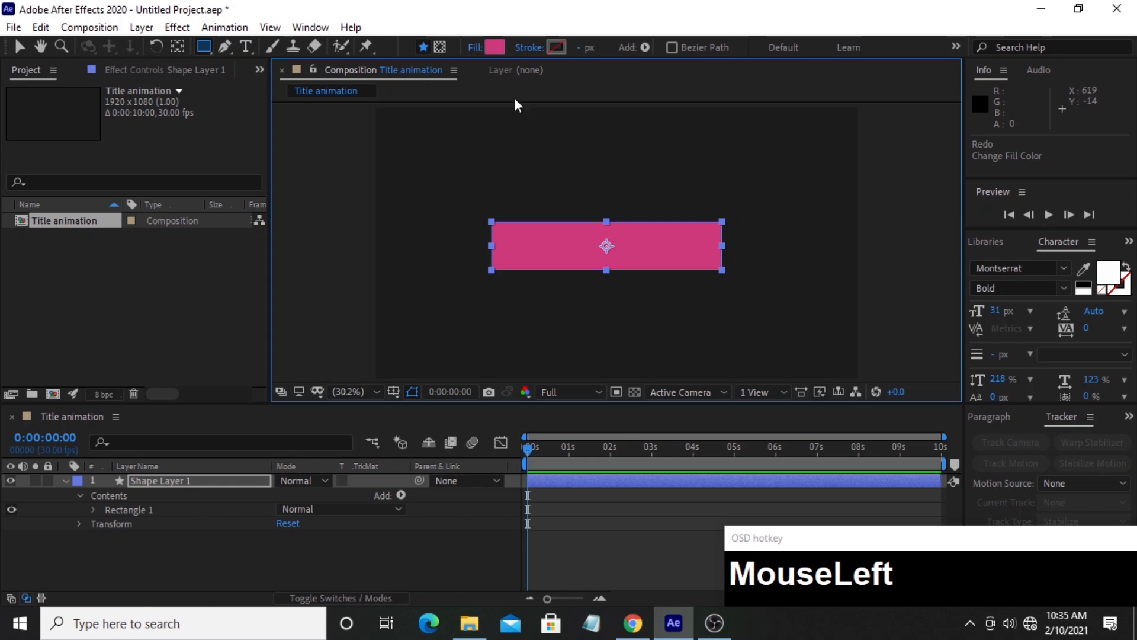
Centre the rectangle horizontally and vertically in the composition using the Align options.
{"action": "left_click", "coordinate": [314, 28]}
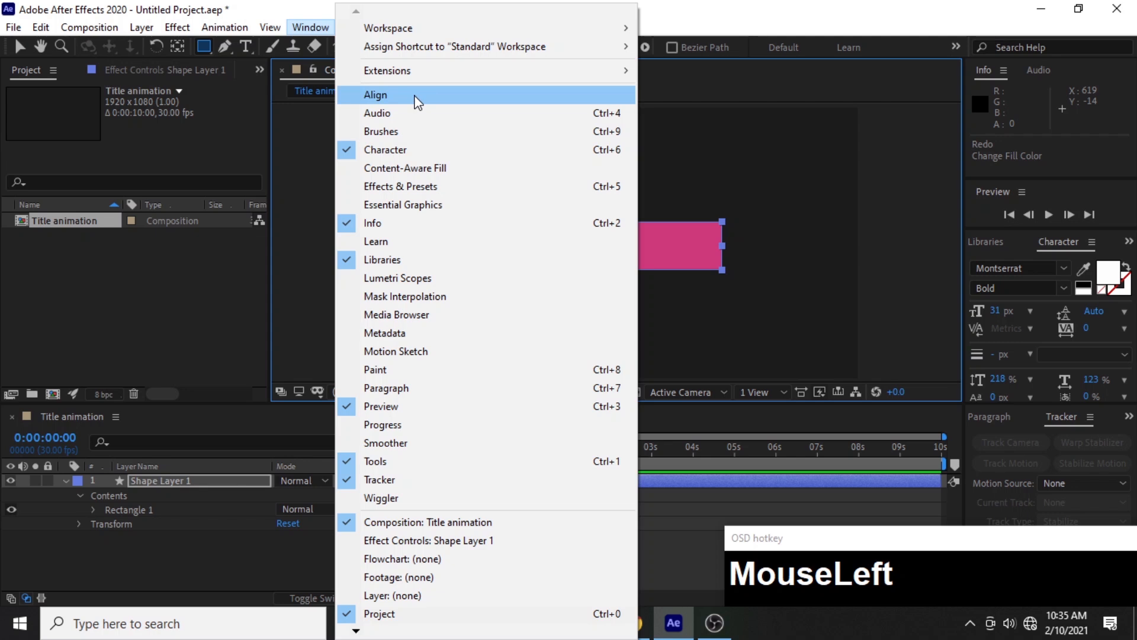
{"action": "left_click", "coordinate": [418, 102]}
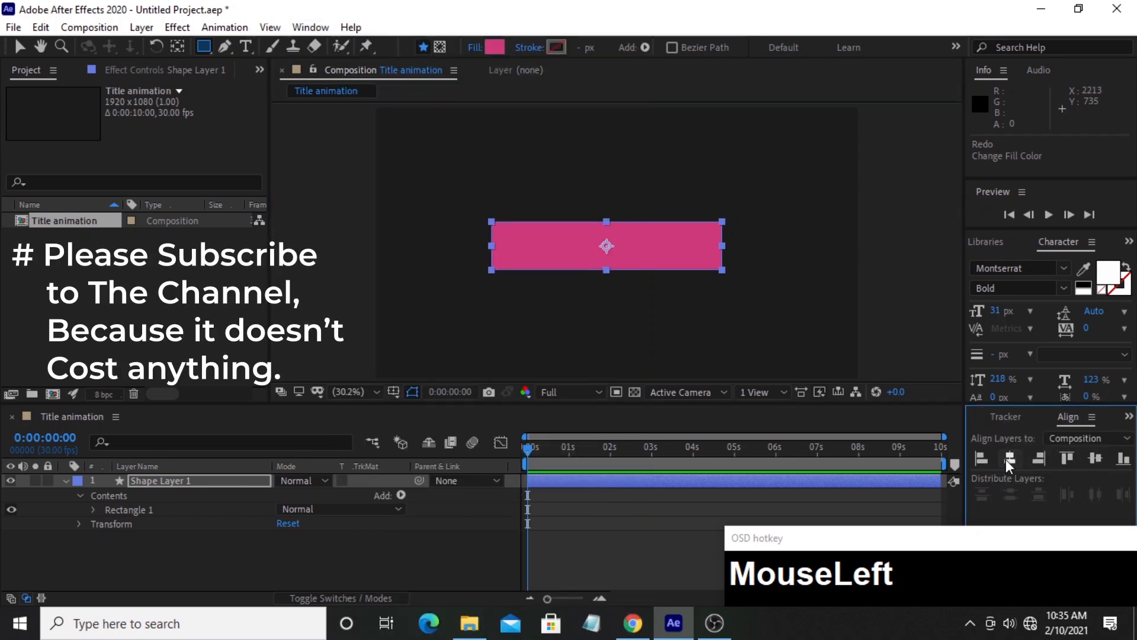
{"action": "left_click", "coordinate": [1010, 458]}
{"action": "left_click", "coordinate": [1087, 459]}
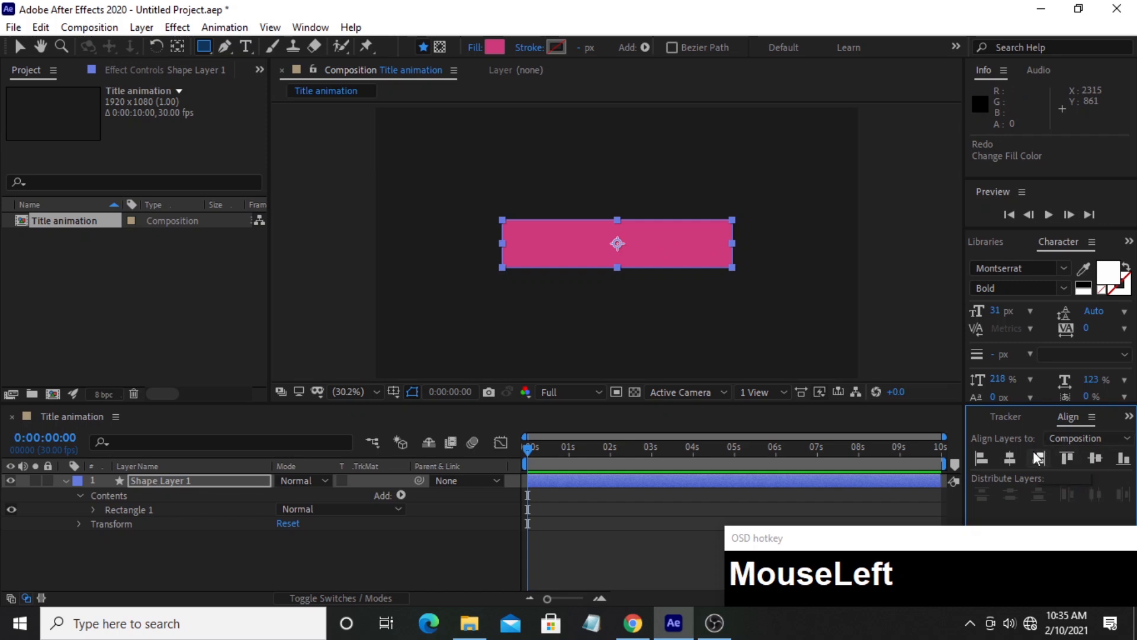
Add a text layer reading "GRAPHIC DESIGN" above the rectangle.
{"action": "left_click", "coordinate": [247, 48]}
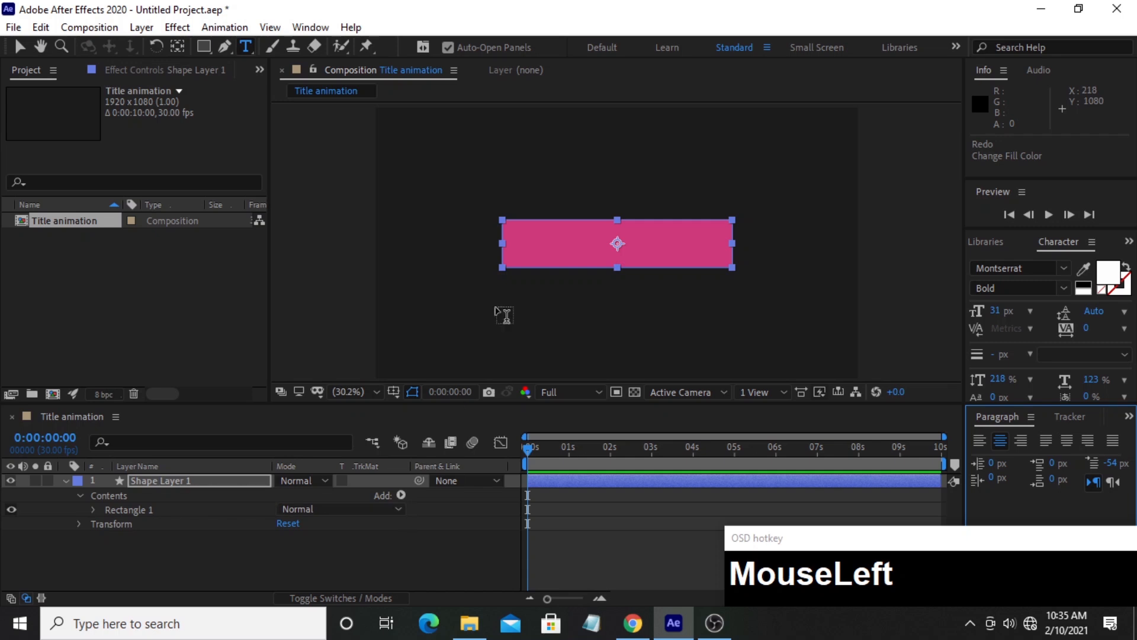
{"action": "left_click", "coordinate": [525, 164]}
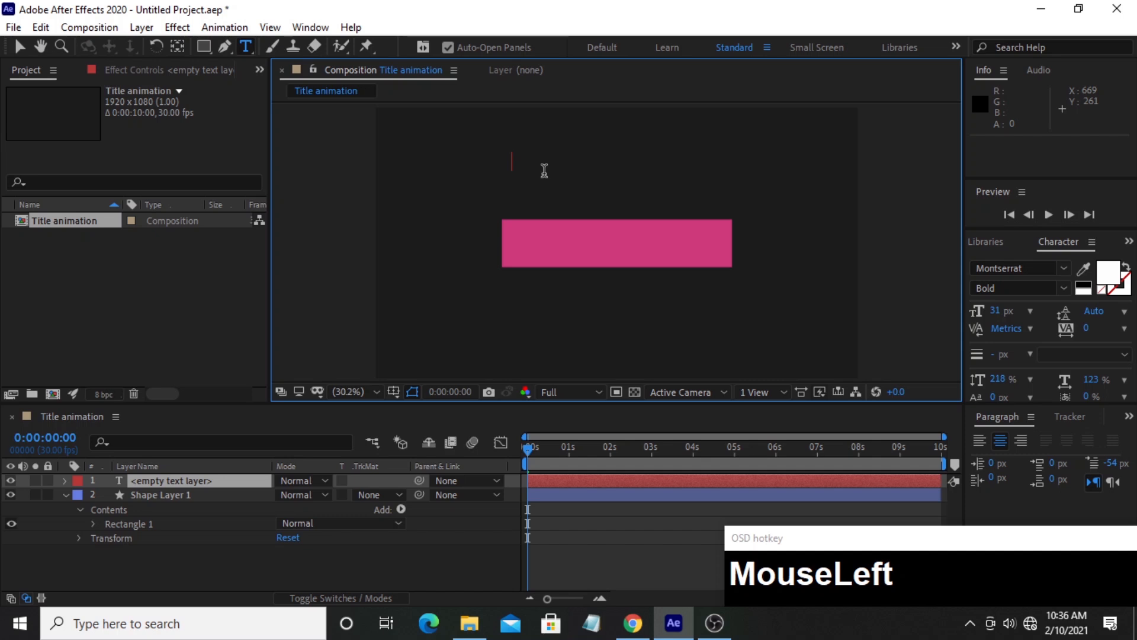
{"action": "type", "text": "GRAP"}
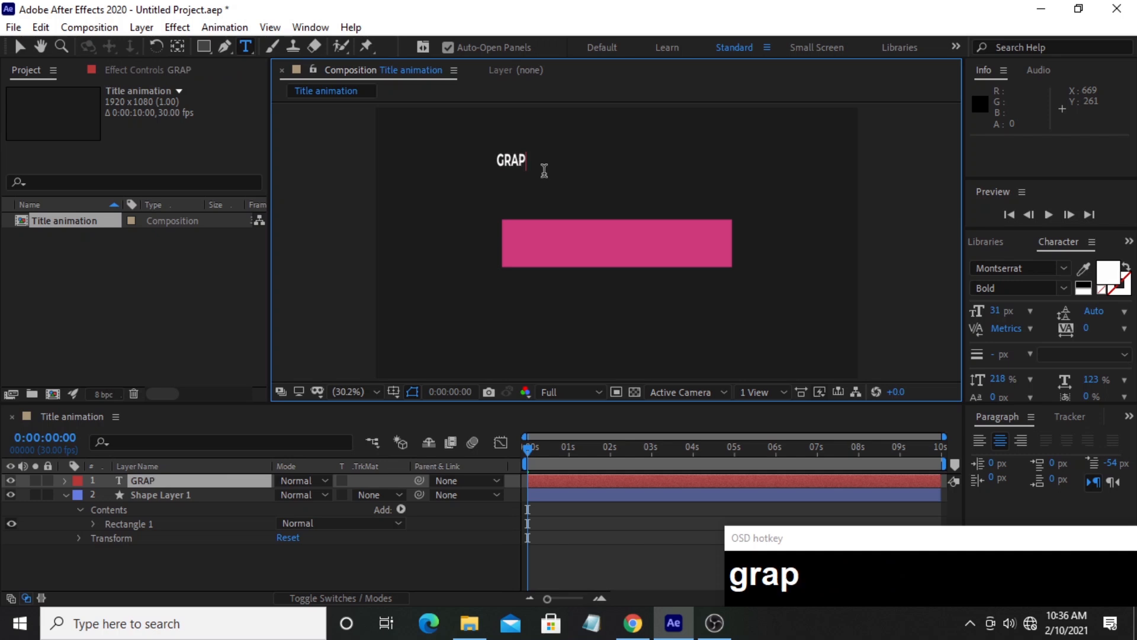
{"action": "type", "text": "HIC "}
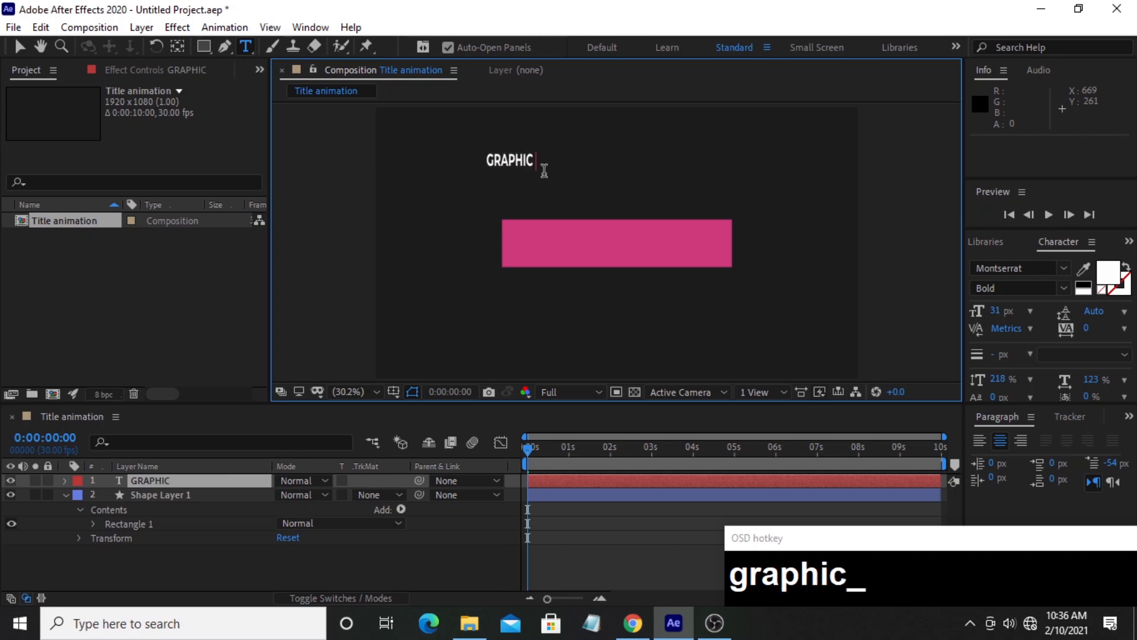
{"action": "type", "text": "D"}
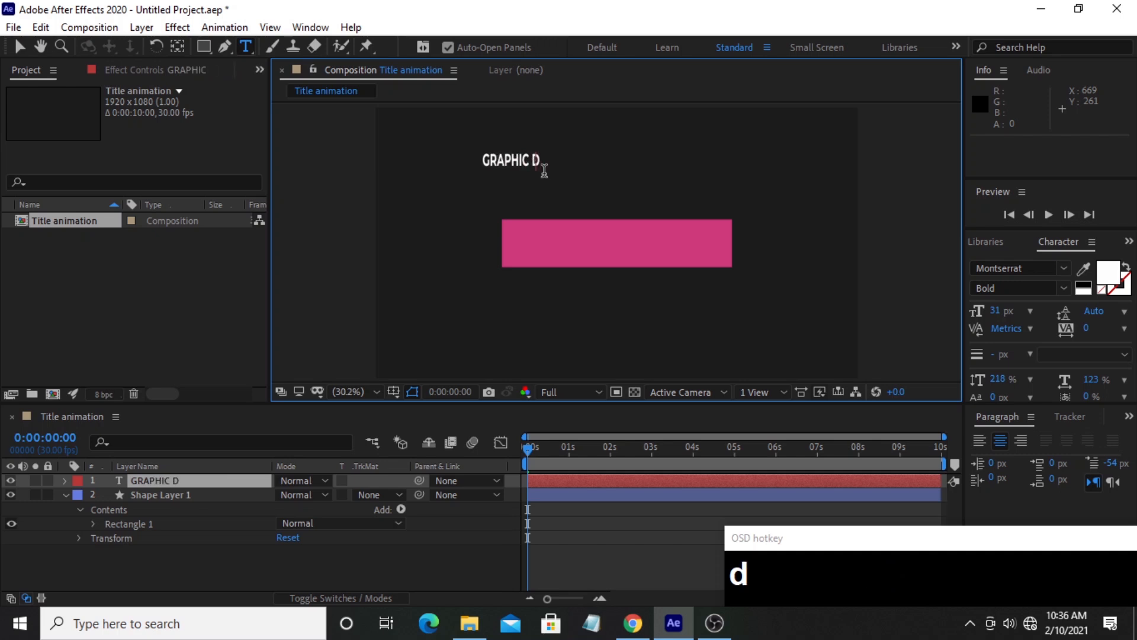
{"action": "key", "text": "BackSpace"}
{"action": "type", "text": "DESI"}
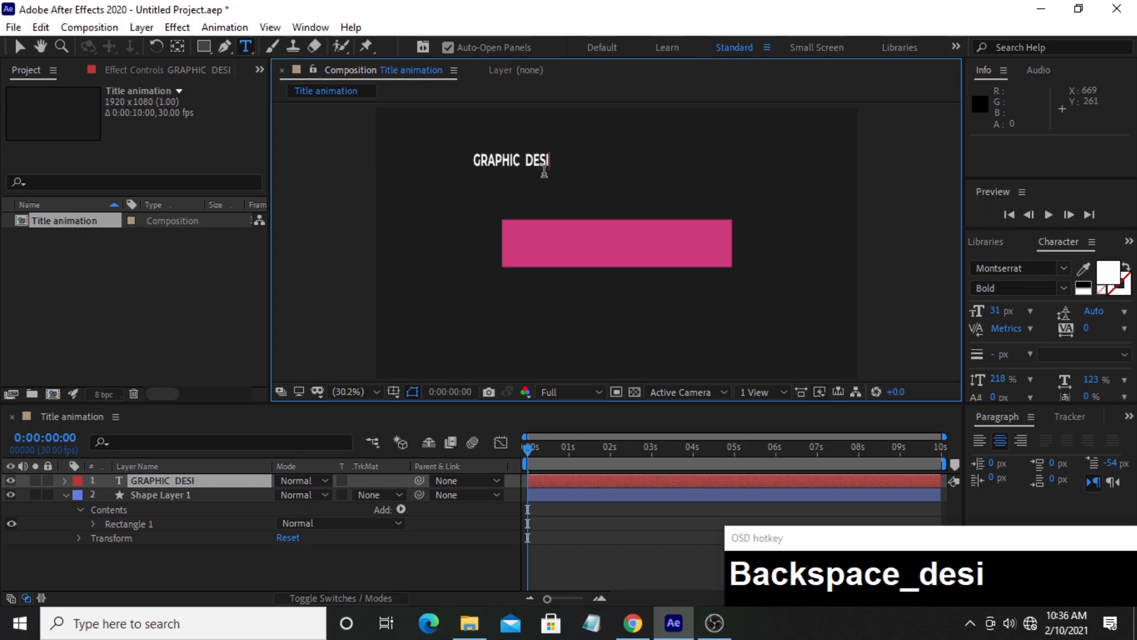
{"action": "type", "text": "GN"}
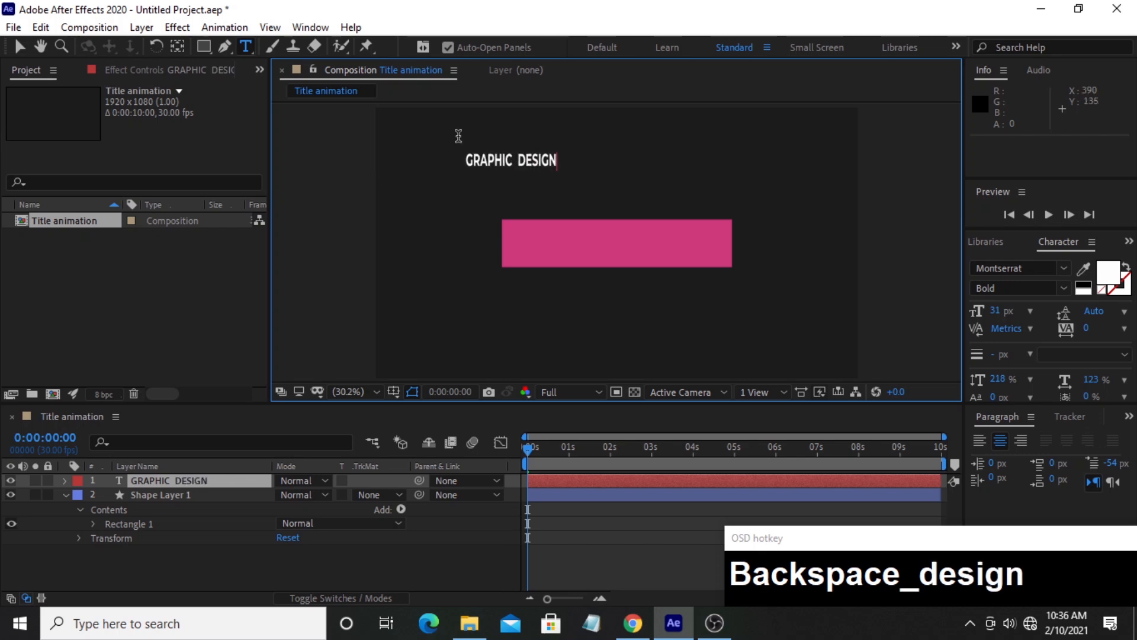
Move the GRAPHIC DESIGN text onto the pink rectangle and enlarge its font size to 72 px so it fills the bar.
{"action": "left_click", "coordinate": [18, 45]}
{"action": "left_click_drag", "start_coordinate": [491, 160], "coordinate": [559, 248]}
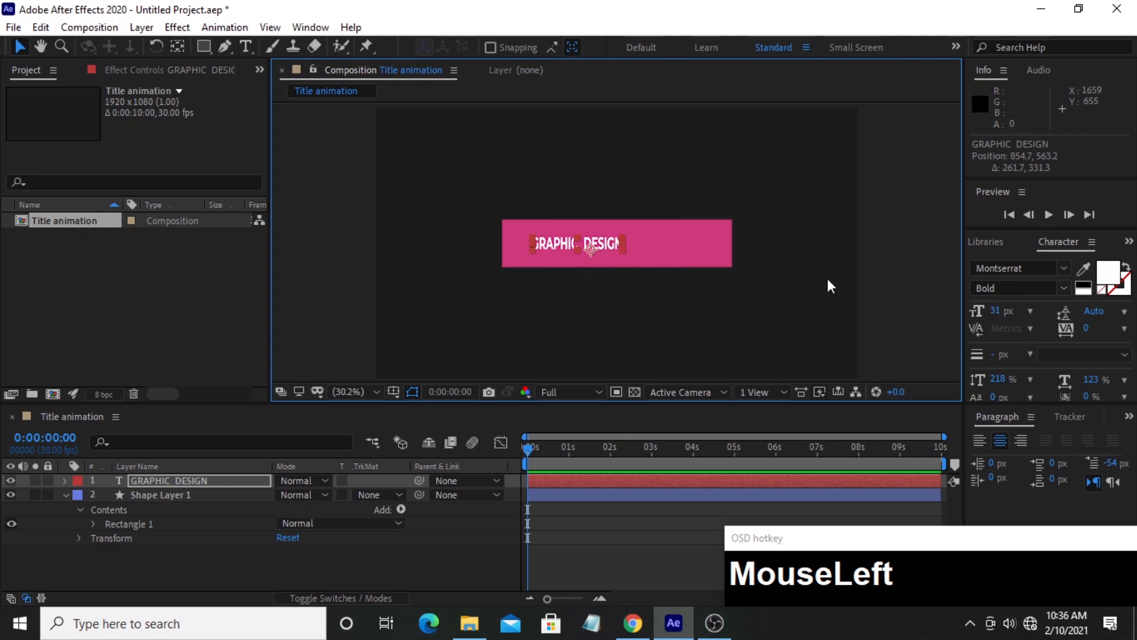
{"action": "left_click_drag", "start_coordinate": [1000, 313], "coordinate": [1004, 313]}
{"action": "left_click_drag", "start_coordinate": [996, 311], "coordinate": [1025, 312]}
{"action": "left_click_drag", "start_coordinate": [553, 232], "coordinate": [587, 239]}
{"action": "left_click_drag", "start_coordinate": [994, 312], "coordinate": [1002, 311]}
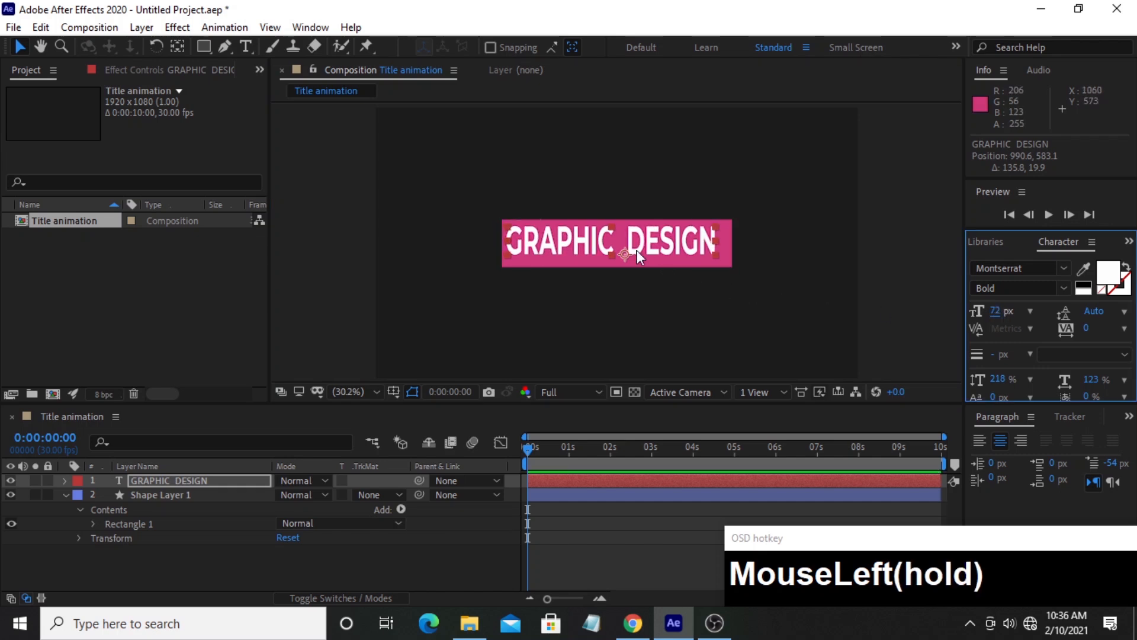
{"action": "left_click", "coordinate": [586, 240]}
{"action": "left_click_drag", "start_coordinate": [586, 237], "coordinate": [587, 242]}
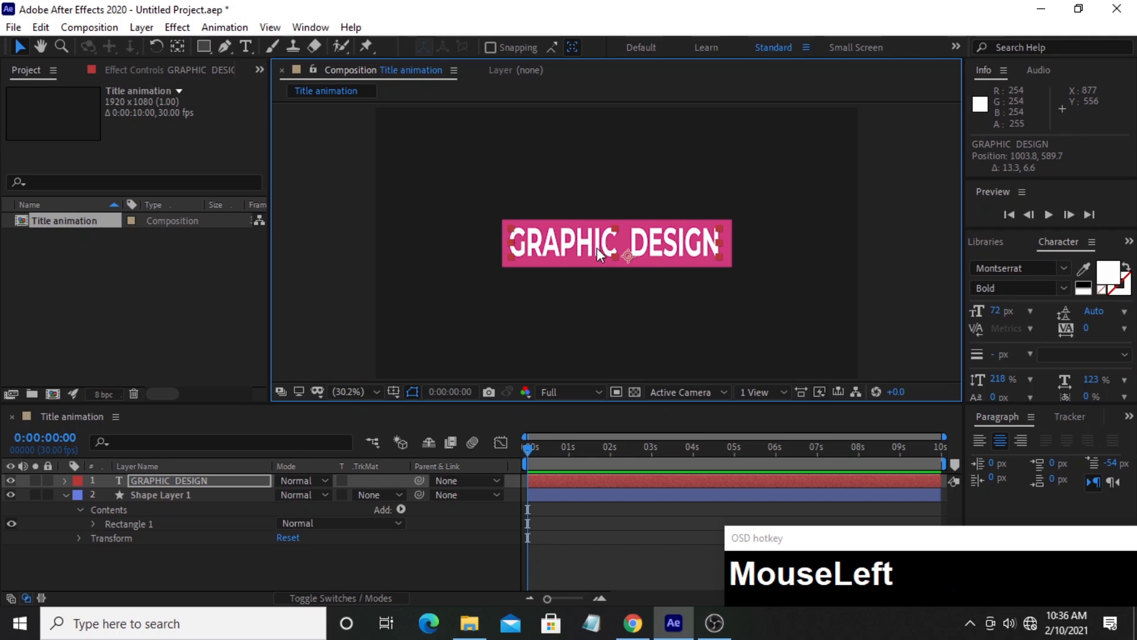
Move the text layer's anchor point to the centre of the GRAPHIC DESIGN text.
{"action": "scroll", "coordinate": [596, 248], "scroll_direction": "up", "scroll_amount": 1}
{"action": "scroll", "coordinate": [546, 248], "scroll_direction": "up", "scroll_amount": 3}
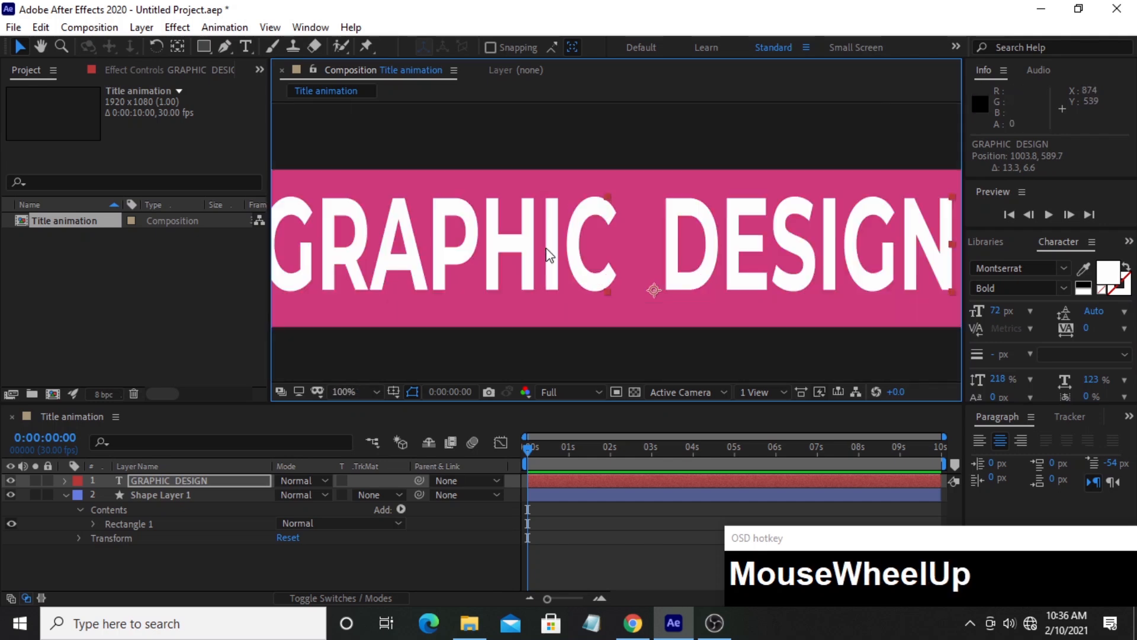
{"action": "scroll", "coordinate": [548, 255], "scroll_direction": "down", "scroll_amount": 2}
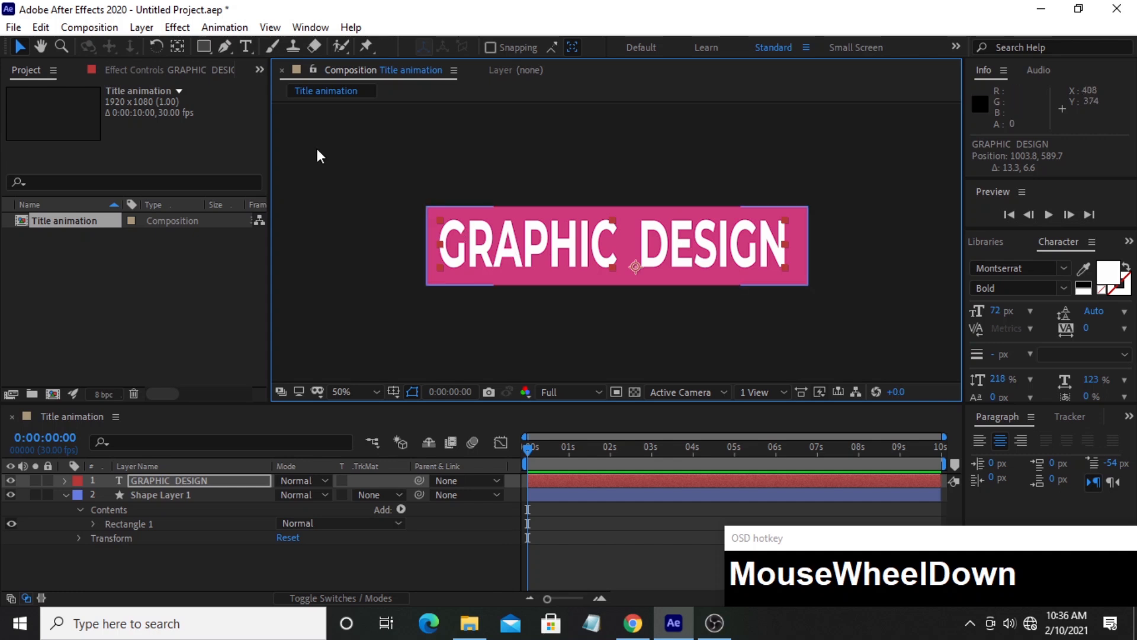
{"action": "left_click", "coordinate": [177, 45]}
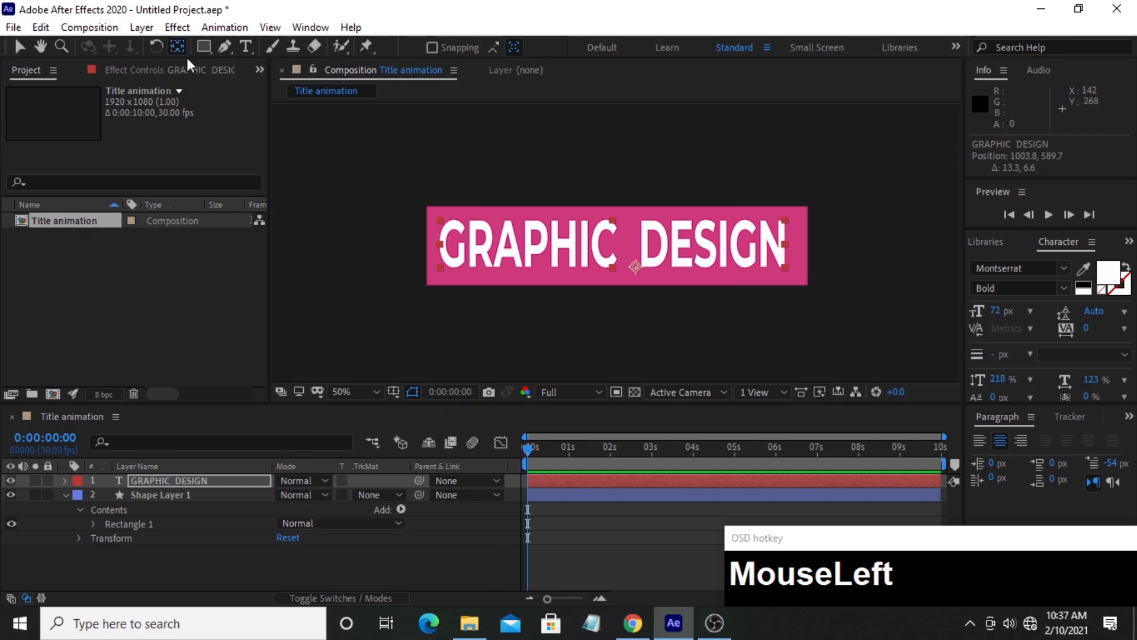
{"action": "left_click_drag", "start_coordinate": [630, 263], "coordinate": [611, 249]}
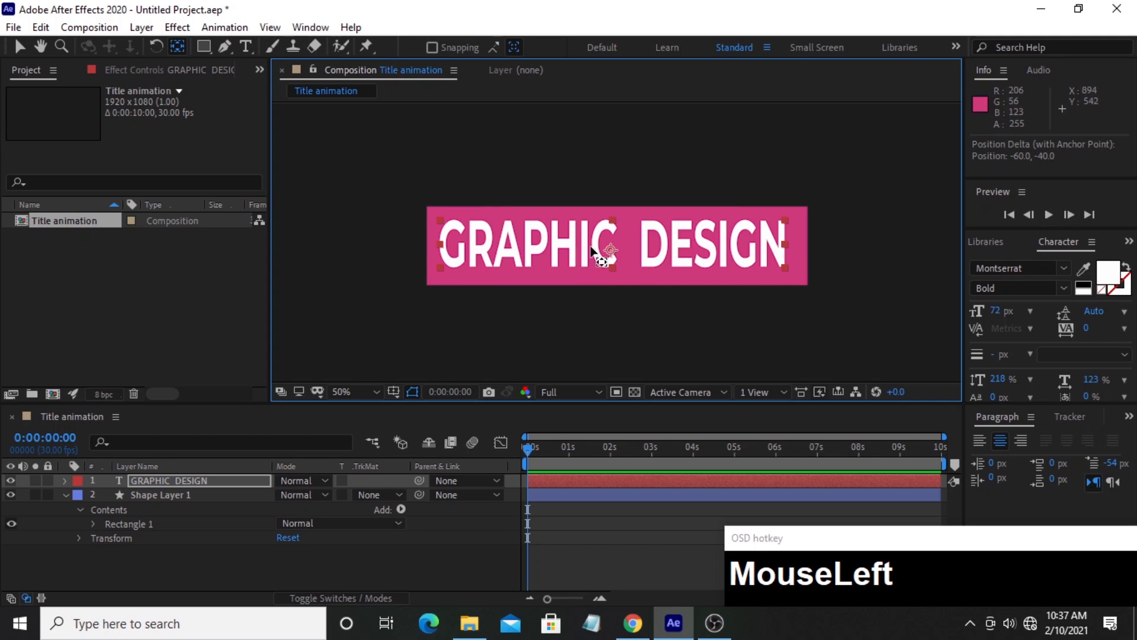
{"action": "left_click", "coordinate": [176, 48]}
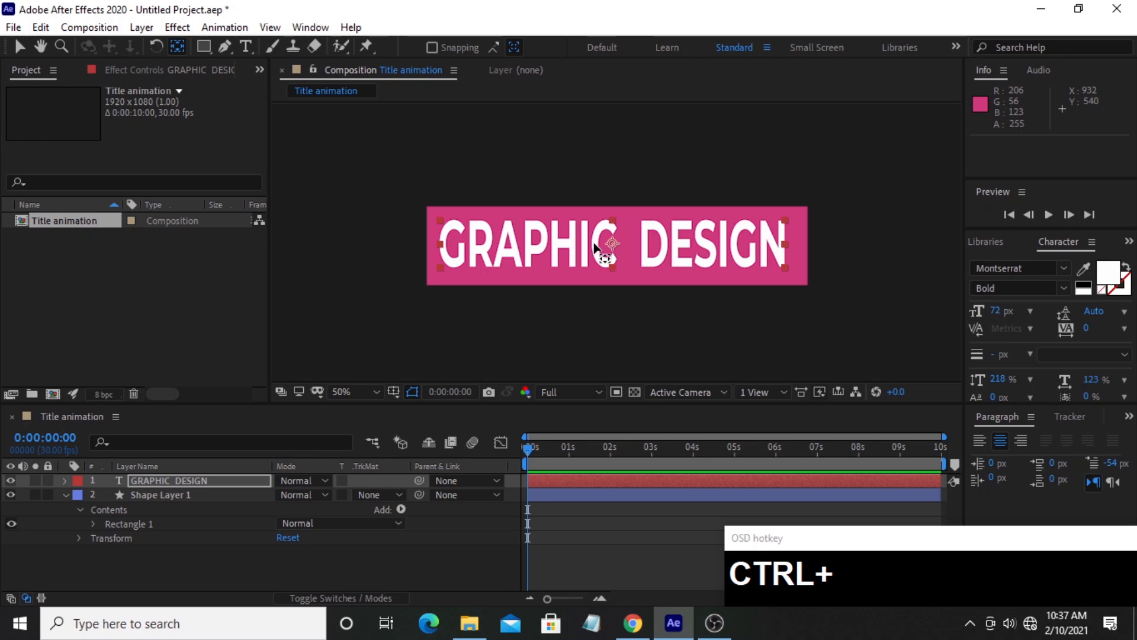
{"action": "left_click", "coordinate": [21, 48]}
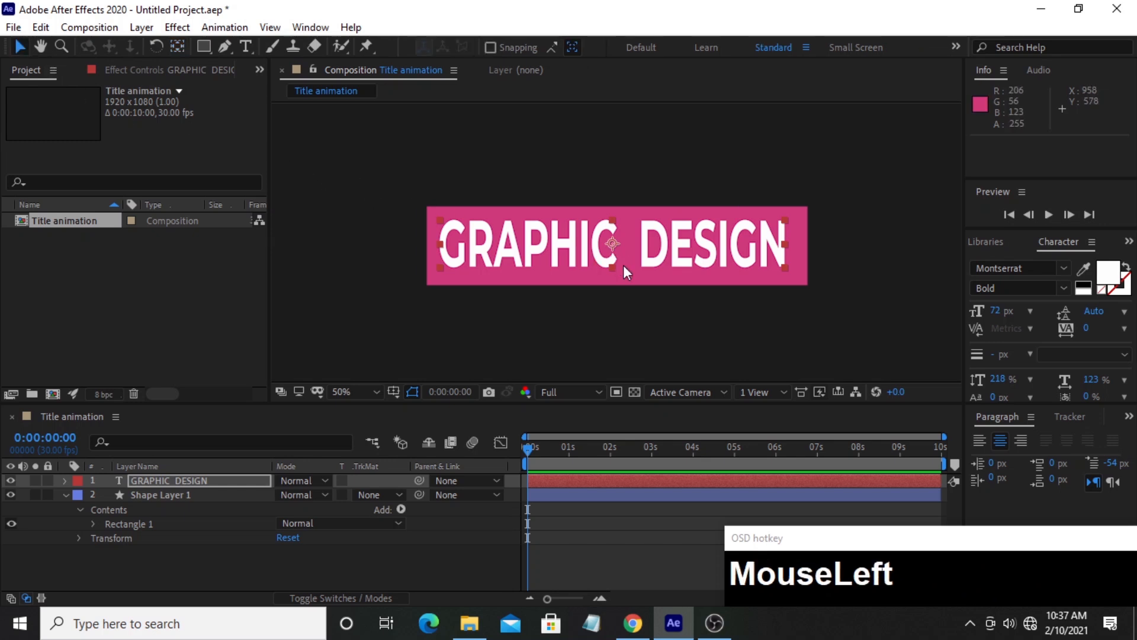
Align the text layer and the rectangle layer to each other on their horizontal centres, relative to the selection.
{"action": "left_click", "coordinate": [221, 480]}
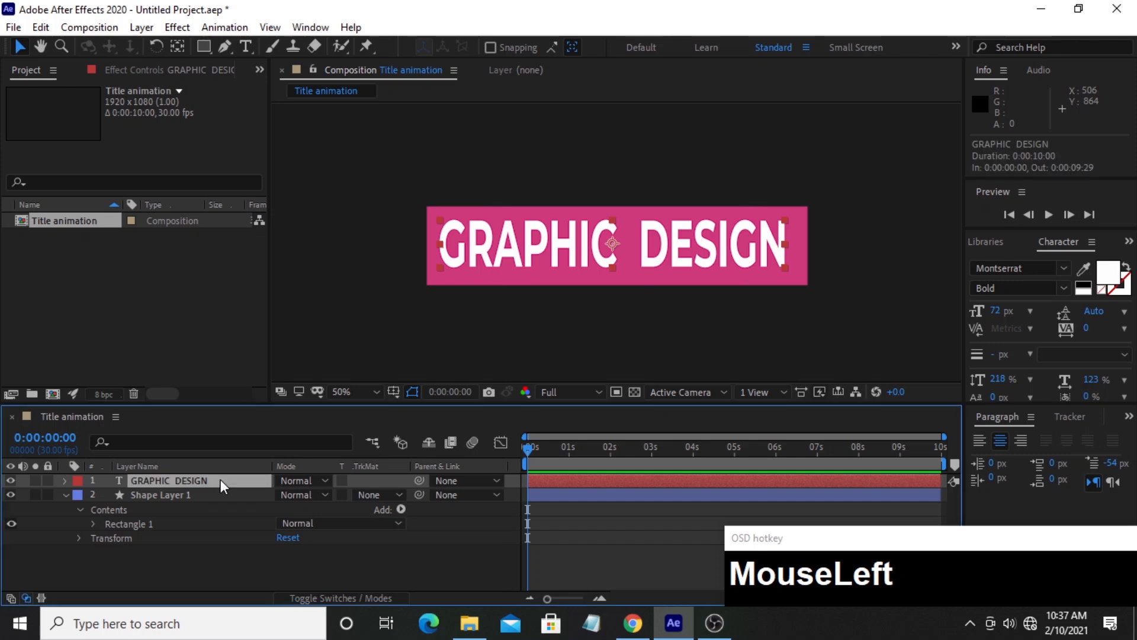
{"action": "left_click", "coordinate": [211, 494], "text": "shift"}
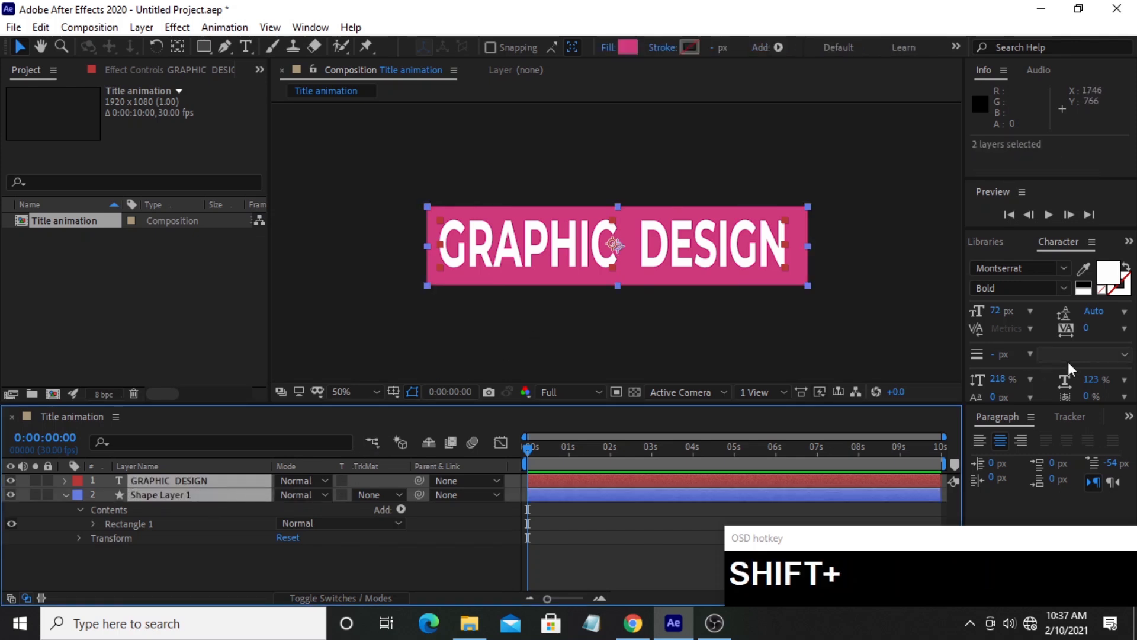
{"action": "left_click", "coordinate": [1126, 424]}
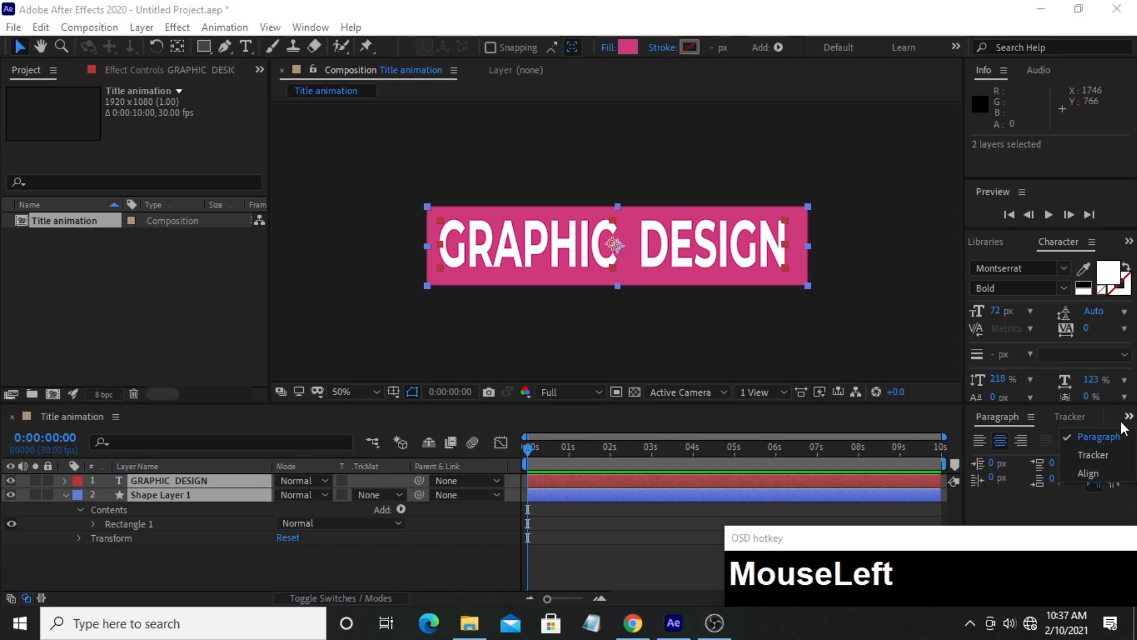
{"action": "left_click", "coordinate": [1079, 471]}
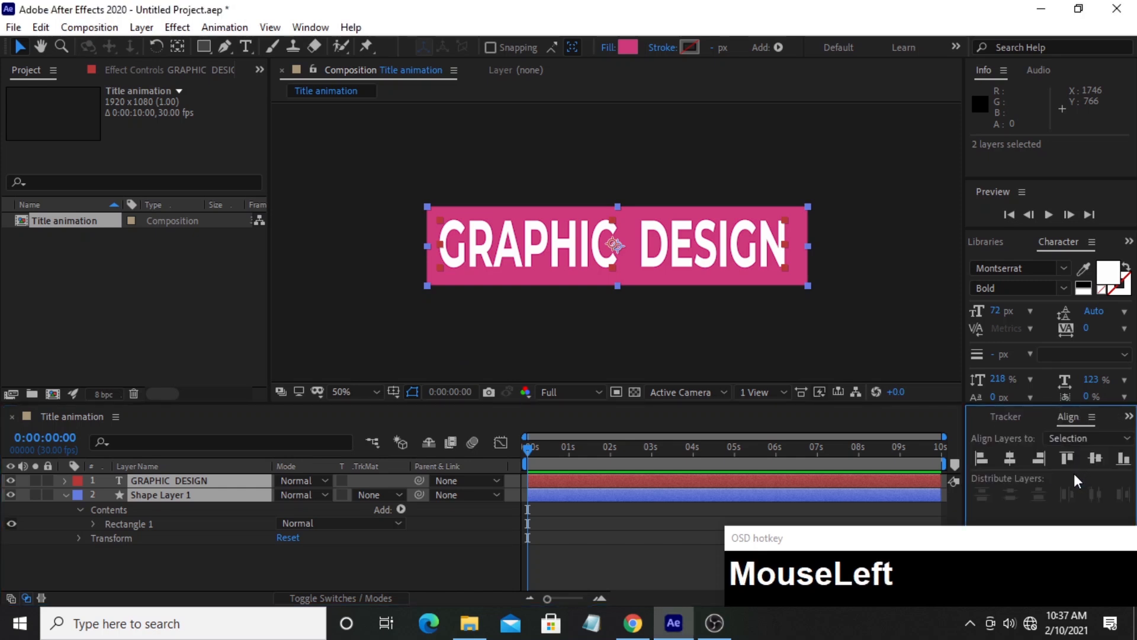
{"action": "left_click", "coordinate": [1013, 462]}
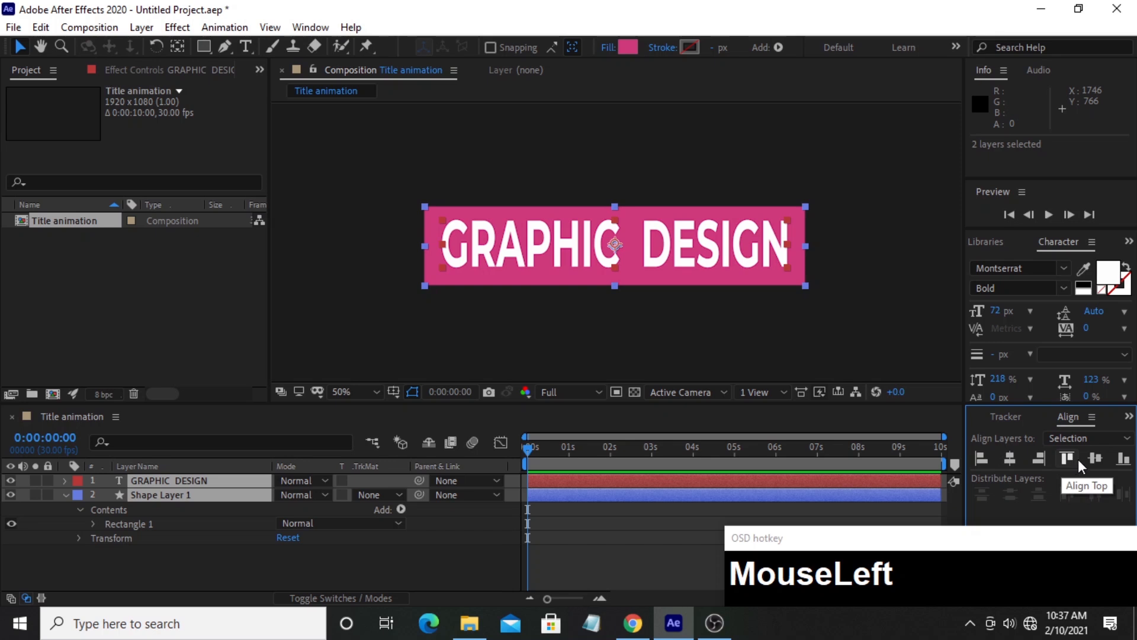
Align the text and rectangle layers on their vertical centres, show the title/action safe guides, and deselect both layers.
{"action": "left_click", "coordinate": [1094, 459]}
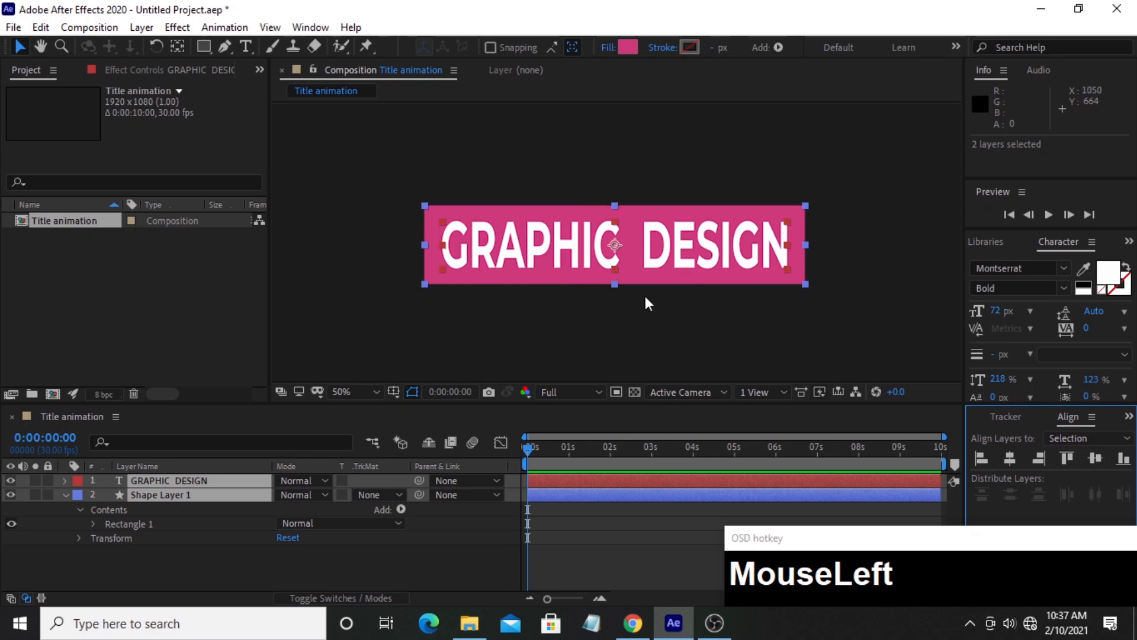
{"action": "left_click", "coordinate": [395, 392]}
{"action": "left_click", "coordinate": [415, 409]}
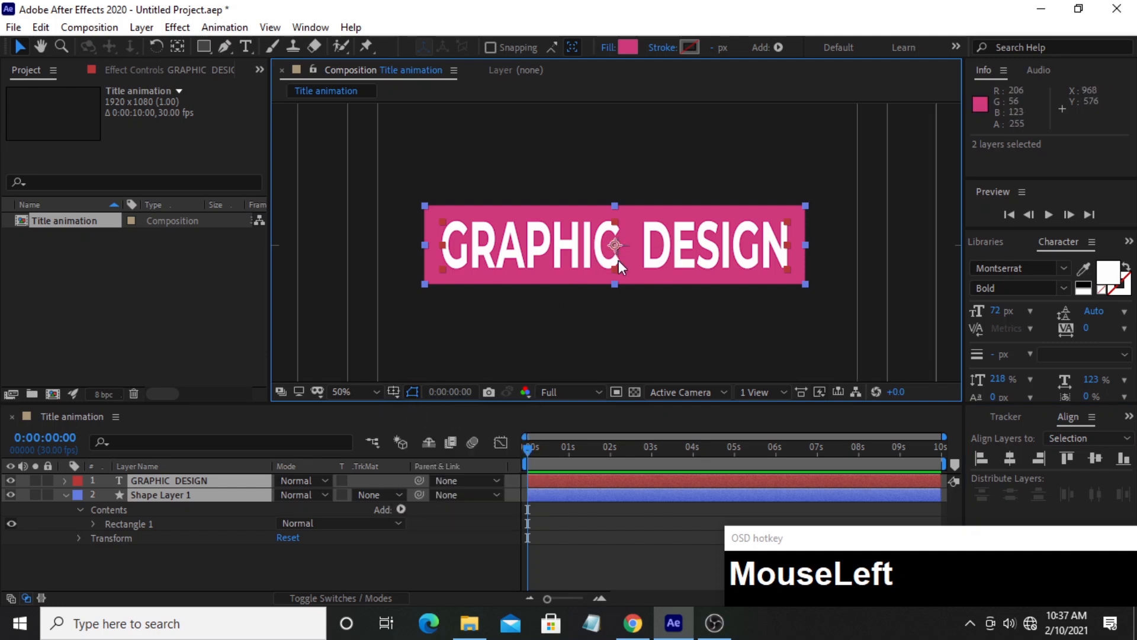
{"action": "left_click", "coordinate": [249, 561]}
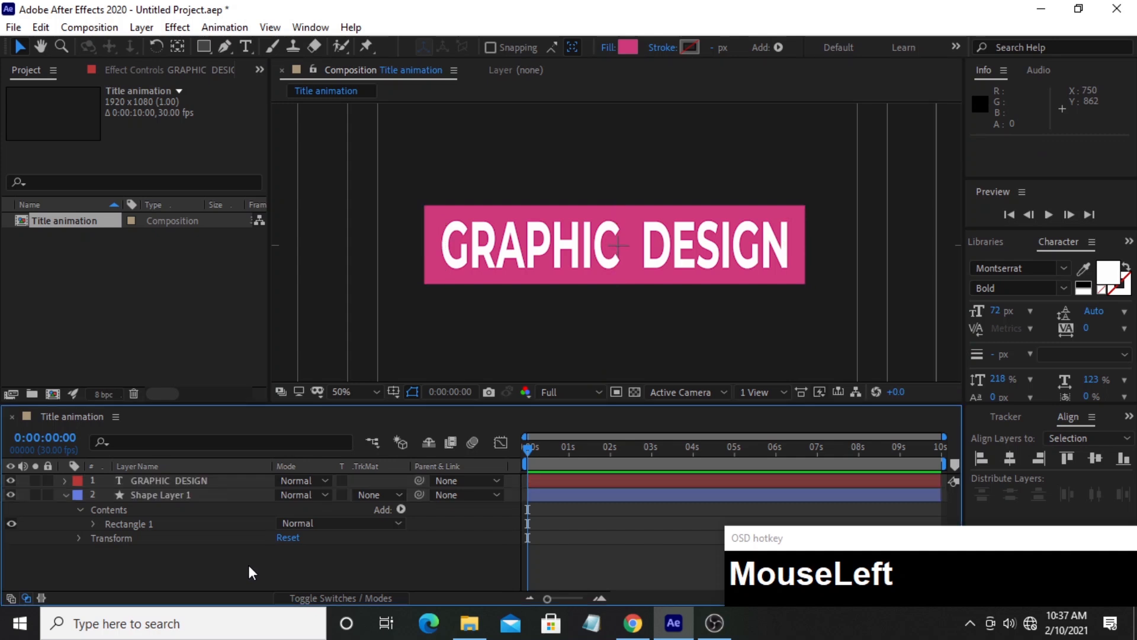
Move the rectangle layer's anchor point from its centre to the middle of its left edge.
{"action": "left_click", "coordinate": [204, 497]}
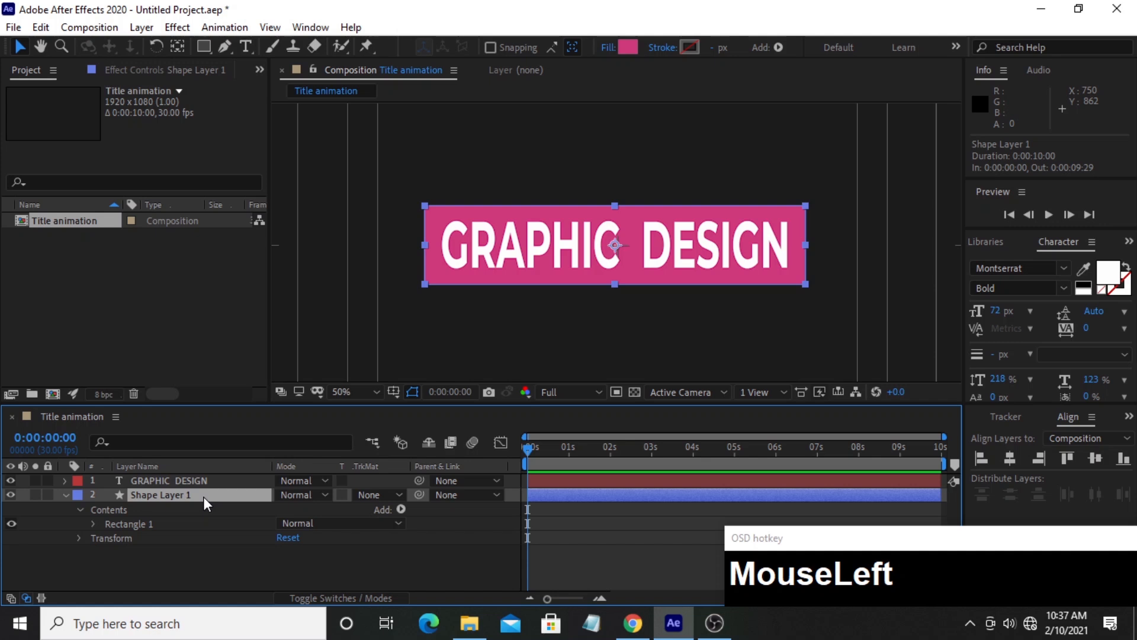
{"action": "key", "text": "p"}
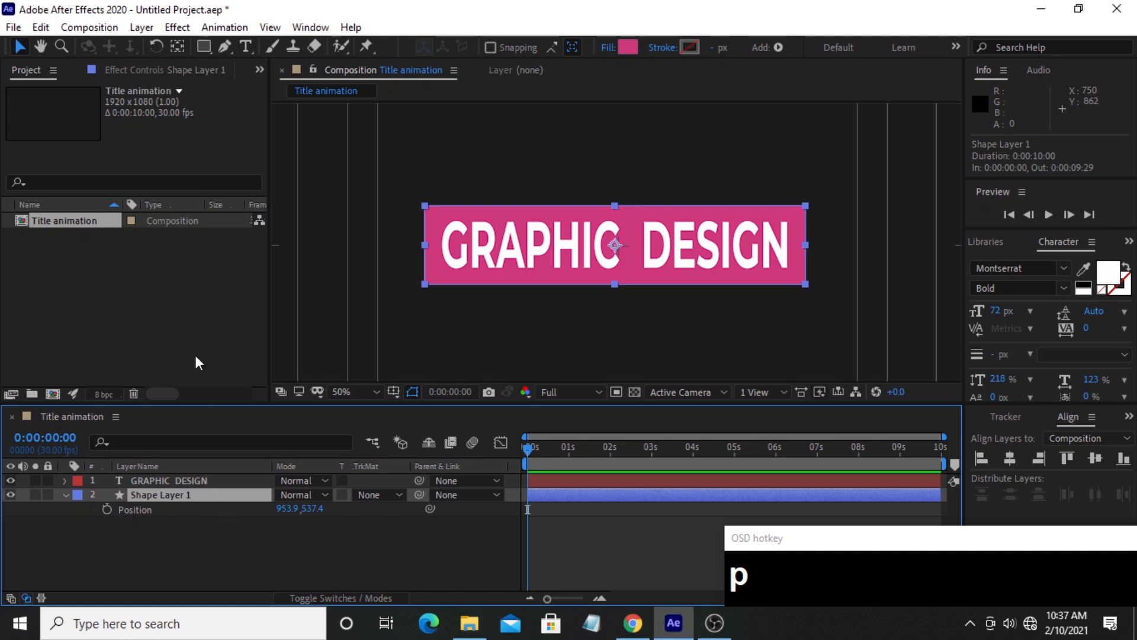
{"action": "left_click", "coordinate": [176, 47]}
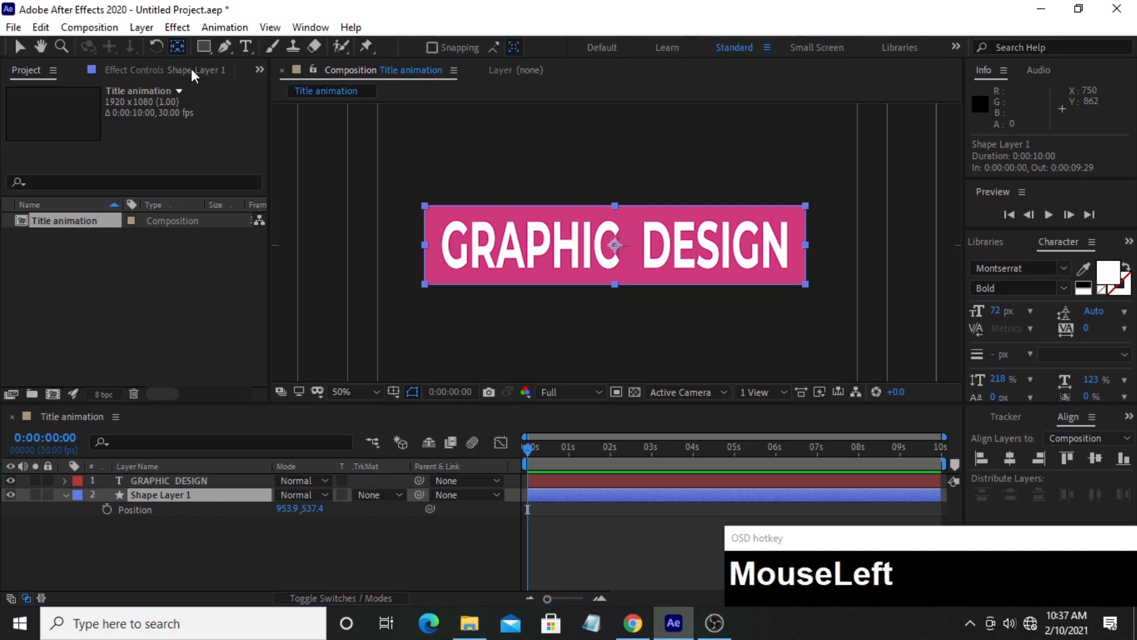
{"action": "left_click_drag", "start_coordinate": [614, 249], "coordinate": [432, 244]}
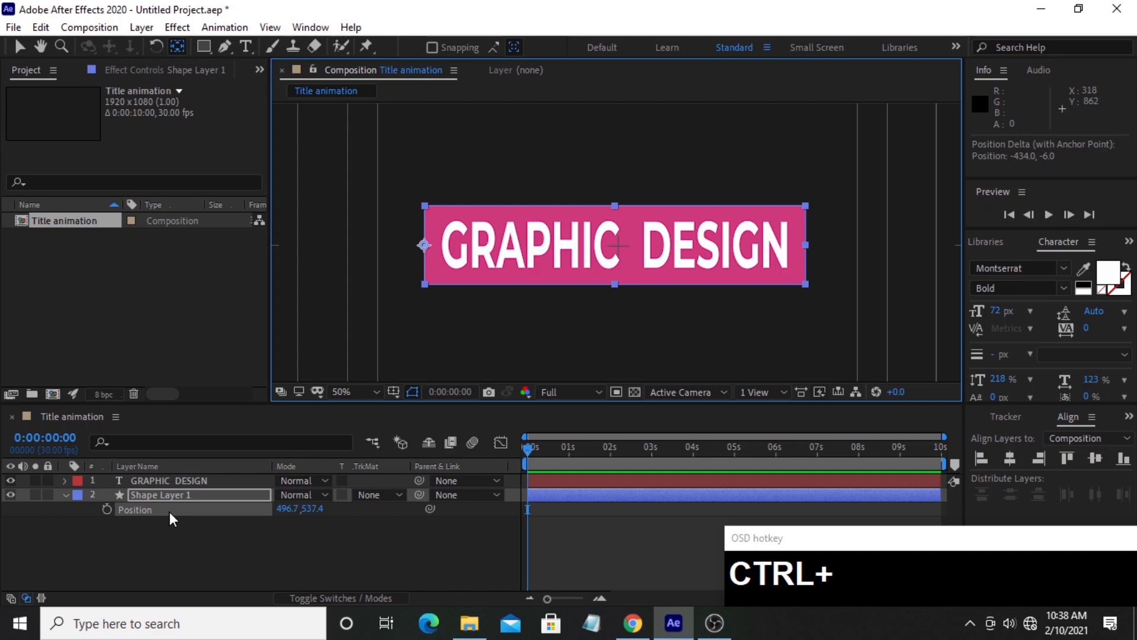
Keyframe the rectangle's scale at 0:00:00:00 with unlinked proportions, setting the width to 0% and keeping the height at 100%.
{"action": "key", "text": "s"}
{"action": "left_click", "coordinate": [106, 509]}
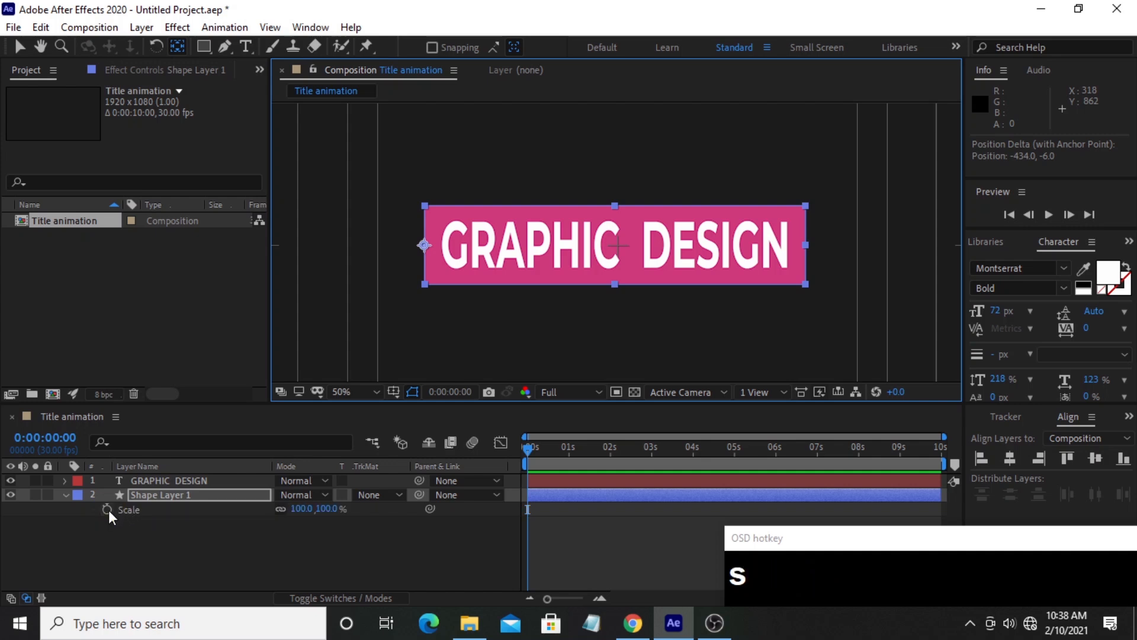
{"action": "left_click", "coordinate": [108, 510]}
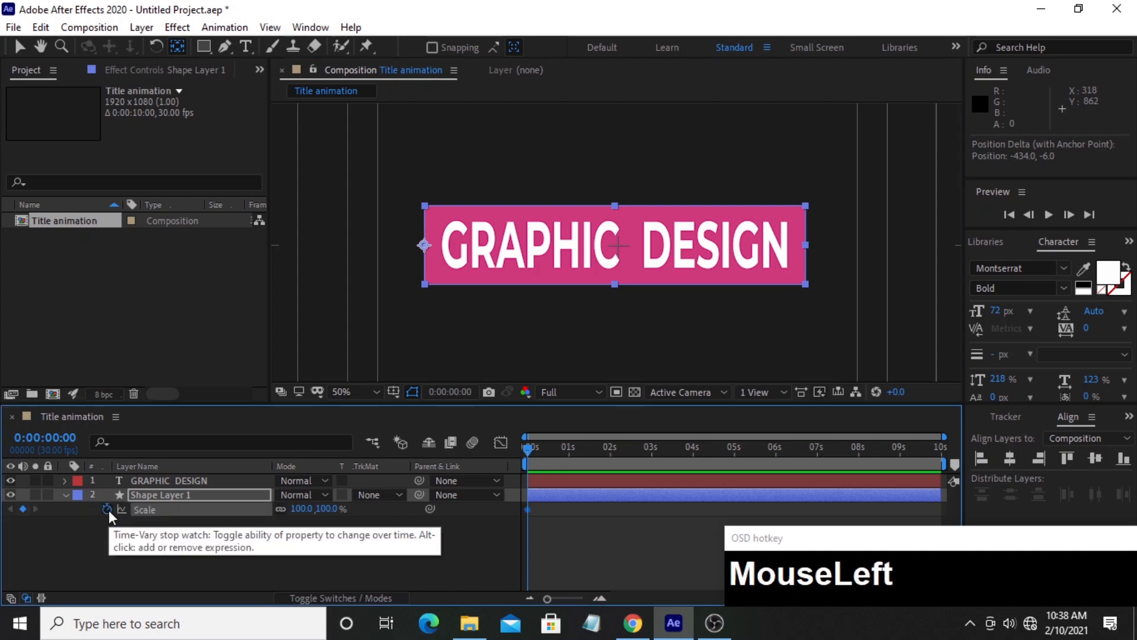
{"action": "left_click_drag", "start_coordinate": [303, 515], "coordinate": [241, 512]}
{"action": "left_click", "coordinate": [299, 508]}
{"action": "type", "text": "0"}
{"action": "key", "text": "Return"}
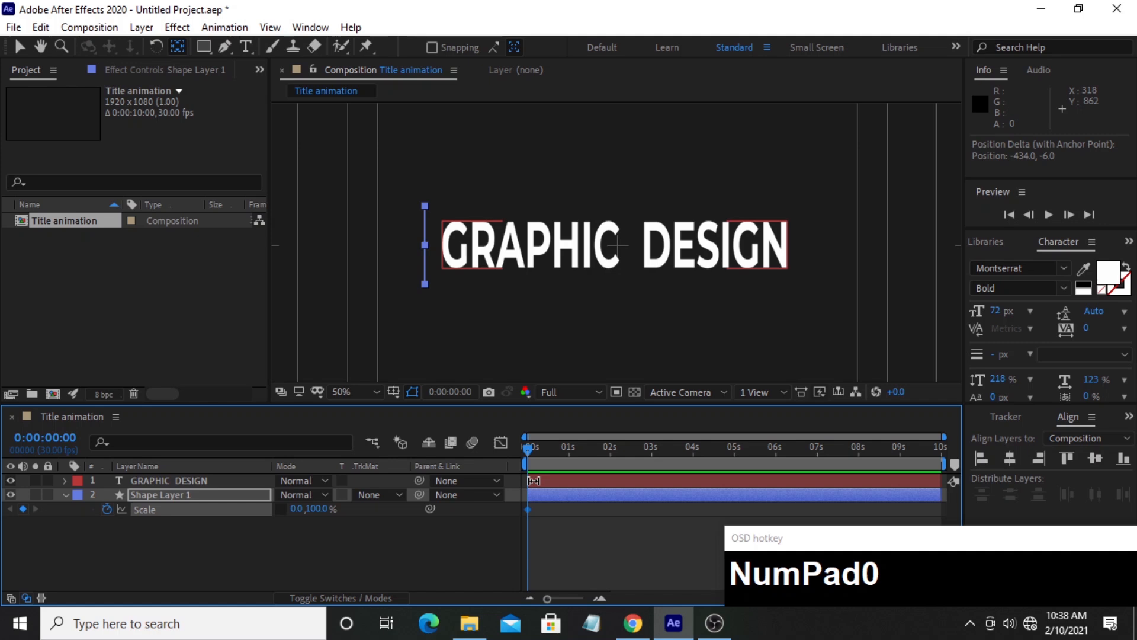
Keyframe the rectangle's horizontal scale to 100% at 0:00:01:02.
{"action": "left_click_drag", "start_coordinate": [528, 449], "coordinate": [572, 453]}
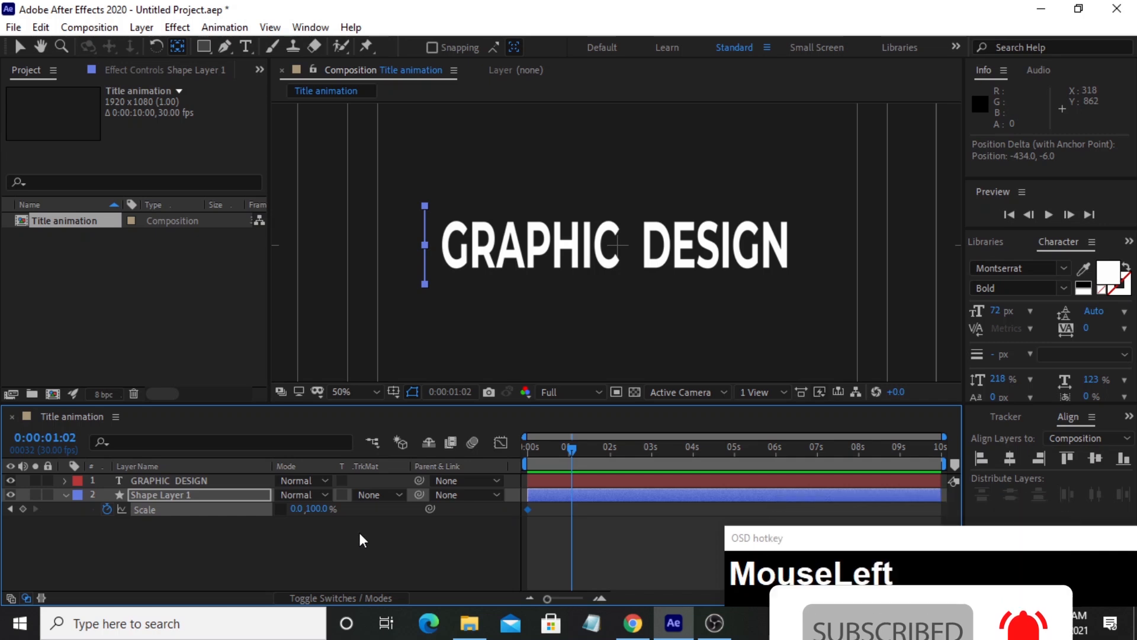
{"action": "left_click", "coordinate": [297, 508]}
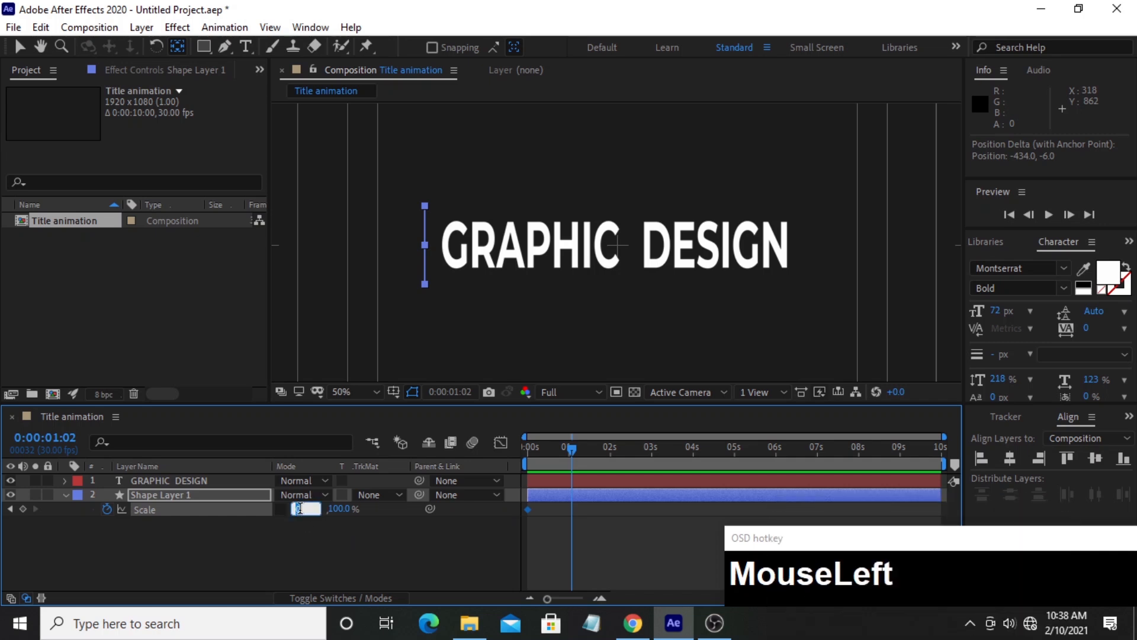
{"action": "type", "text": "100"}
{"action": "key", "text": "Return"}
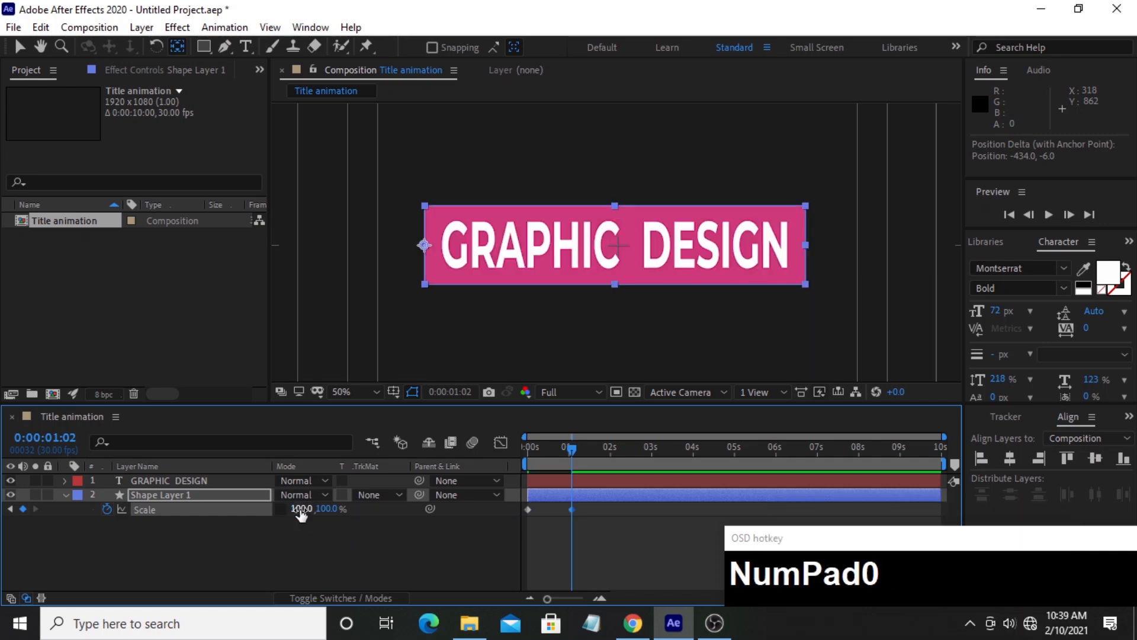
Play back the rectangle's scale animation from the start and return to the first frame.
{"action": "left_click_drag", "start_coordinate": [568, 448], "coordinate": [420, 514]}
{"action": "key", "text": "space"}
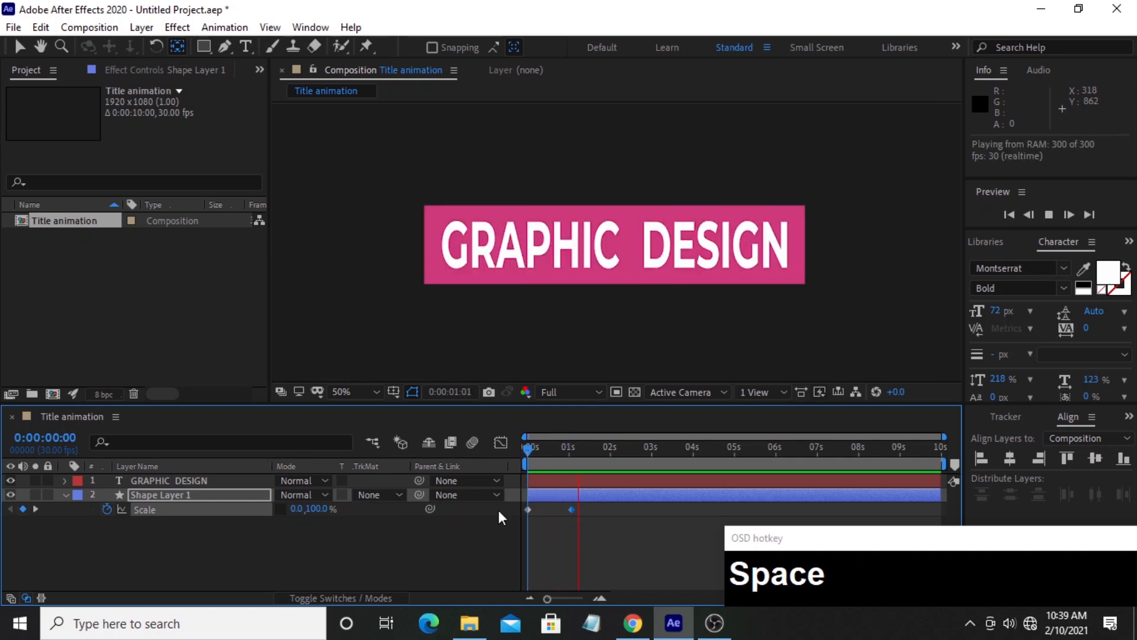
{"action": "left_click_drag", "start_coordinate": [579, 450], "coordinate": [527, 449]}
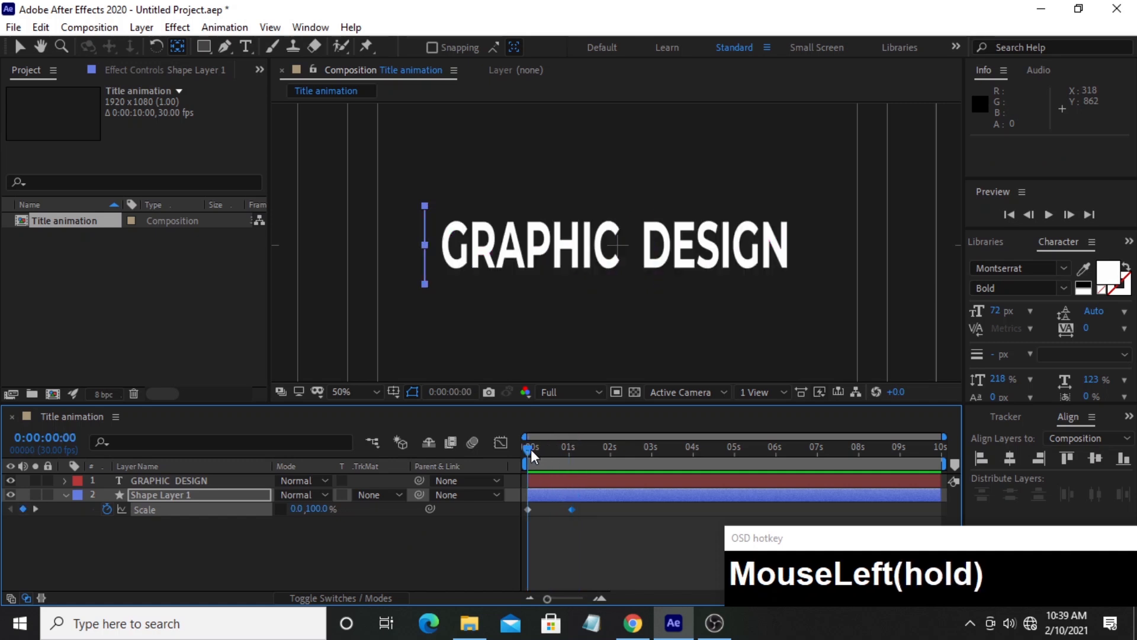
At 0:00:00:13, move the GRAPHIC DESIGN text horizontally past the rectangle's right side to about 1379.9, 537.4 and keyframe its position.
{"action": "left_click", "coordinate": [191, 480]}
{"action": "mouse_move", "coordinate": [528, 445]}
{"action": "left_mouse_down"}
{"action": "mouse_move", "coordinate": [568, 449]}
{"action": "mouse_move", "coordinate": [545, 449]}
{"action": "left_mouse_up"}
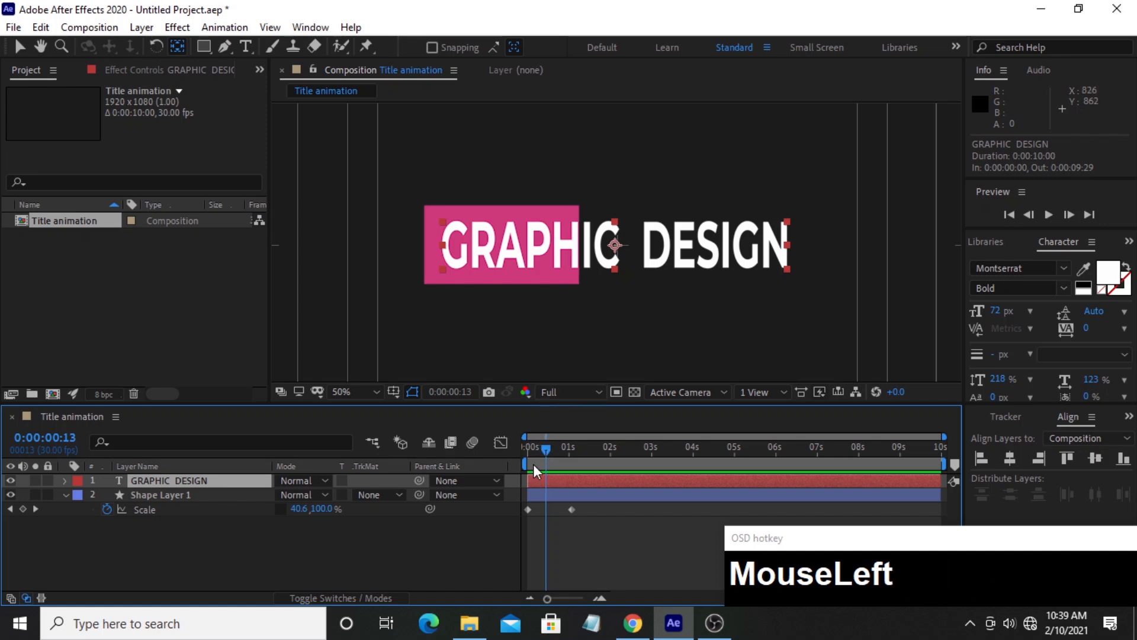
{"action": "left_click", "coordinate": [559, 253]}
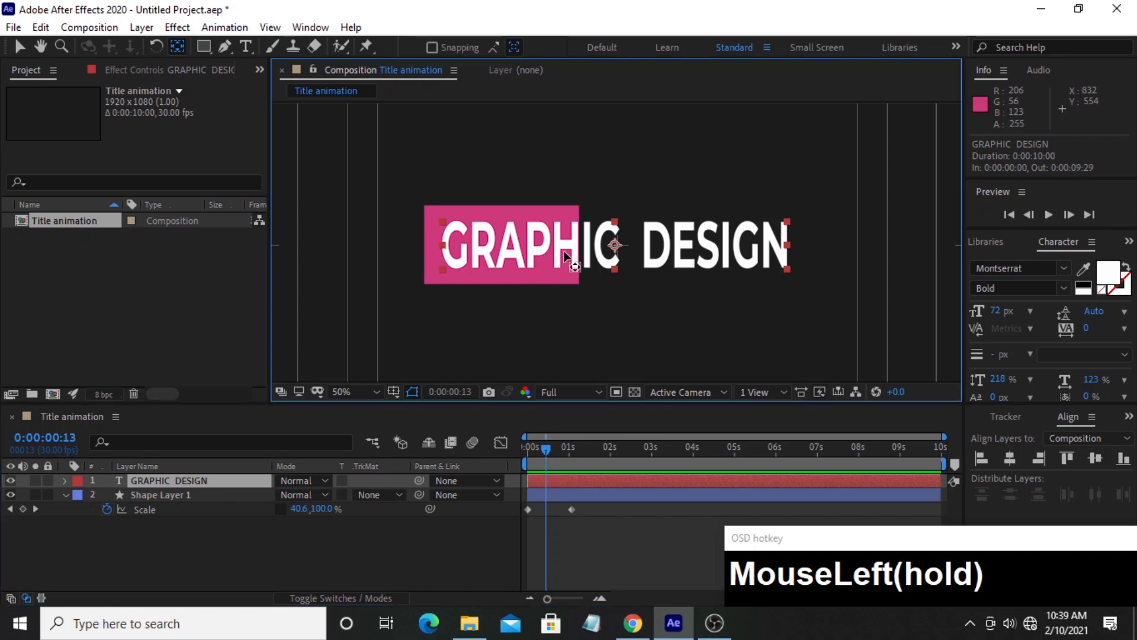
{"action": "left_click", "coordinate": [21, 46]}
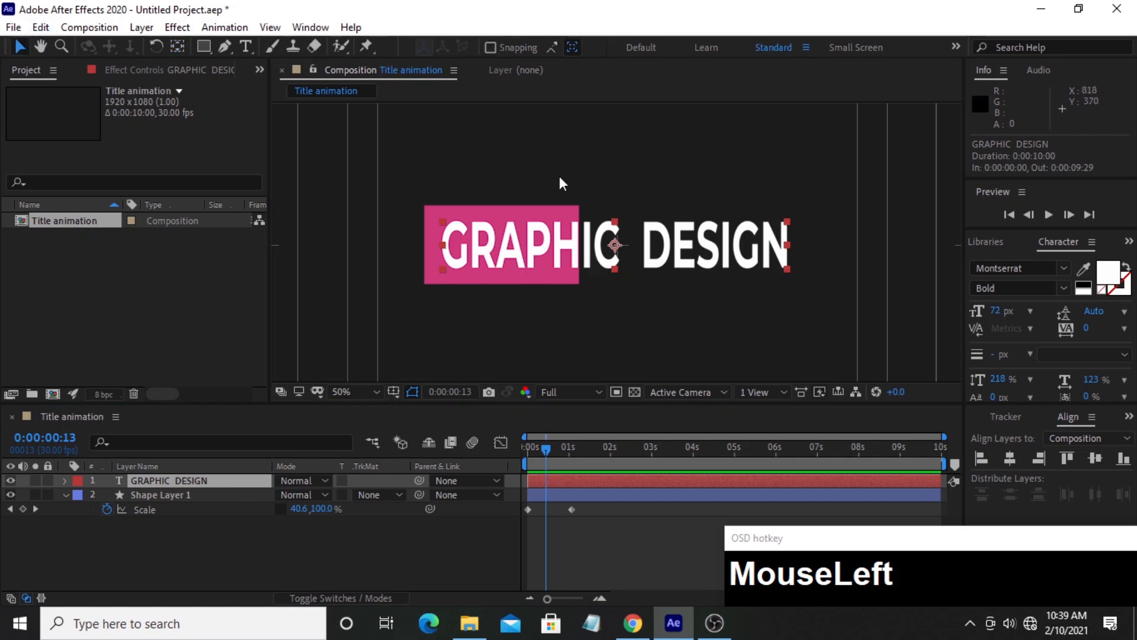
{"action": "left_click_drag", "start_coordinate": [563, 251], "coordinate": [690, 253]}
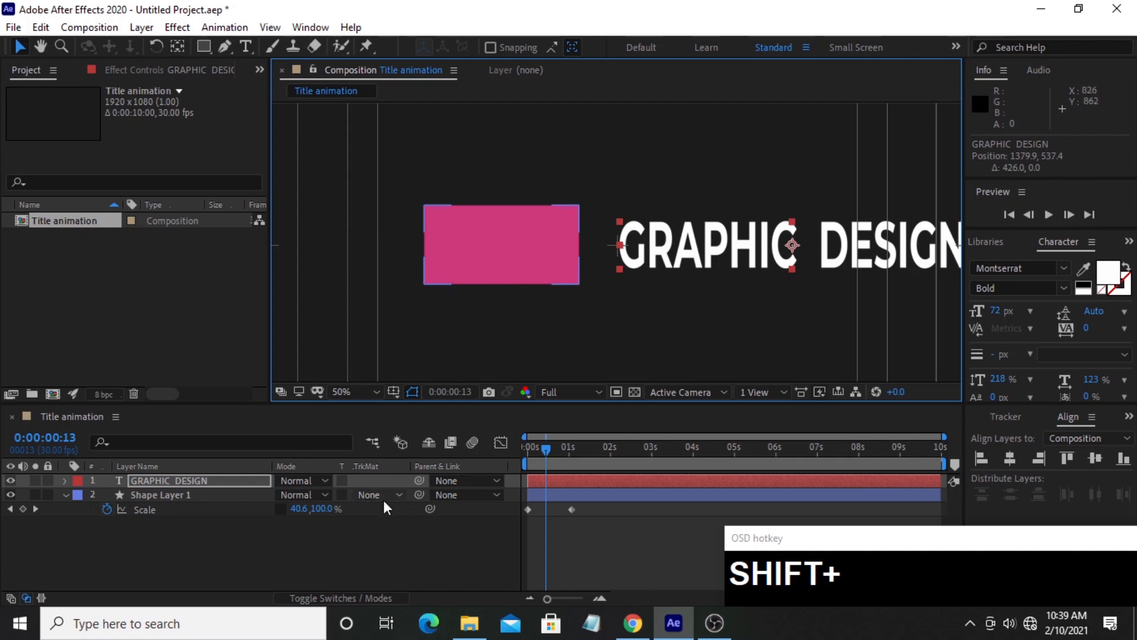
{"action": "key", "text": "shift+p"}
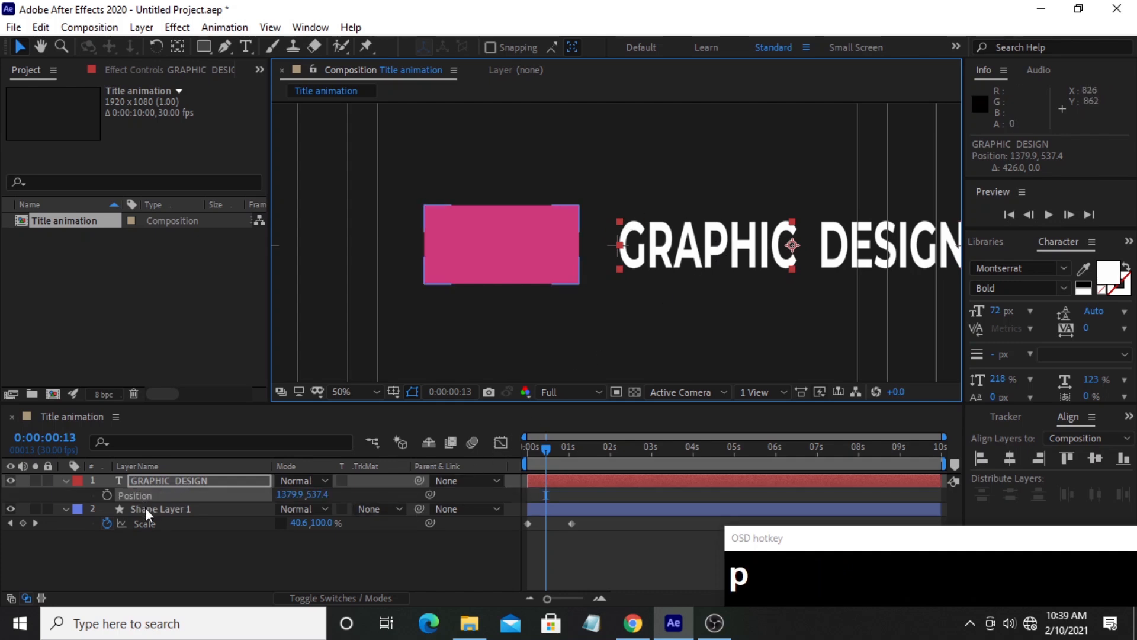
{"action": "left_click", "coordinate": [106, 496]}
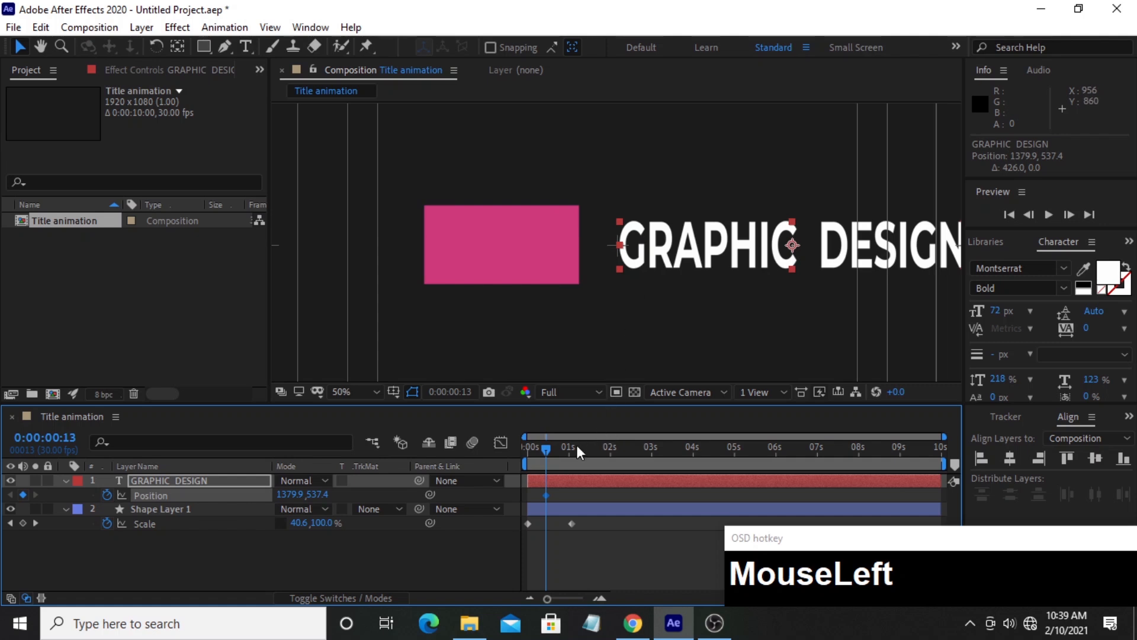
Keyframe the text back onto the rectangle at 0:00:01:02 with position 950.9, 537.4, and preview the animation from the start.
{"action": "left_click_drag", "start_coordinate": [546, 450], "coordinate": [572, 450]}
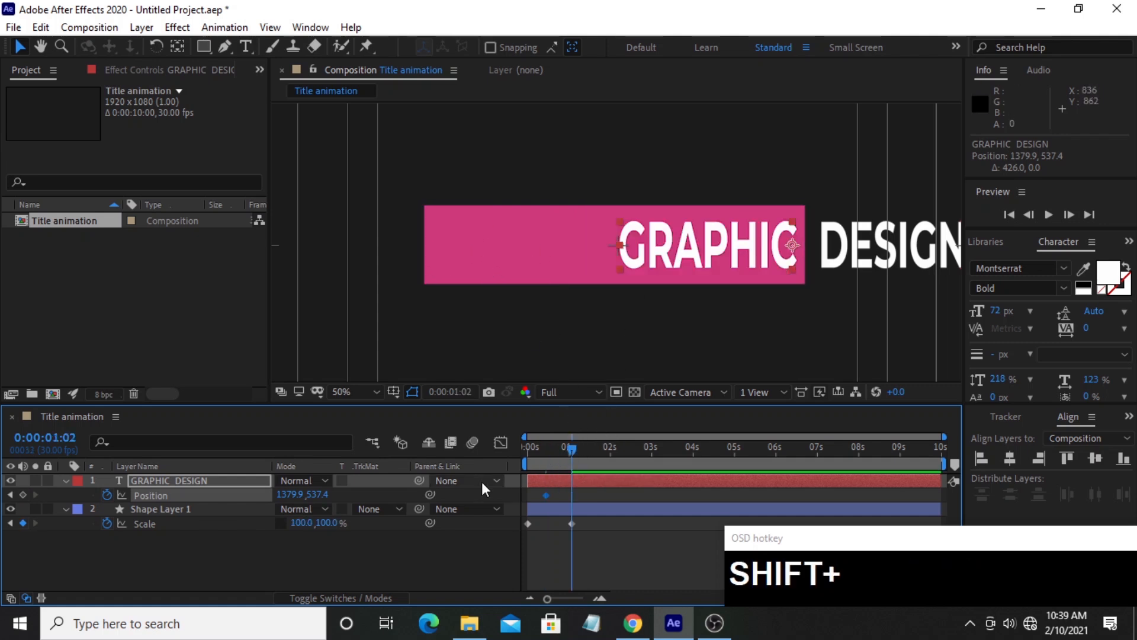
{"action": "left_click_drag", "start_coordinate": [291, 494], "coordinate": [211, 488]}
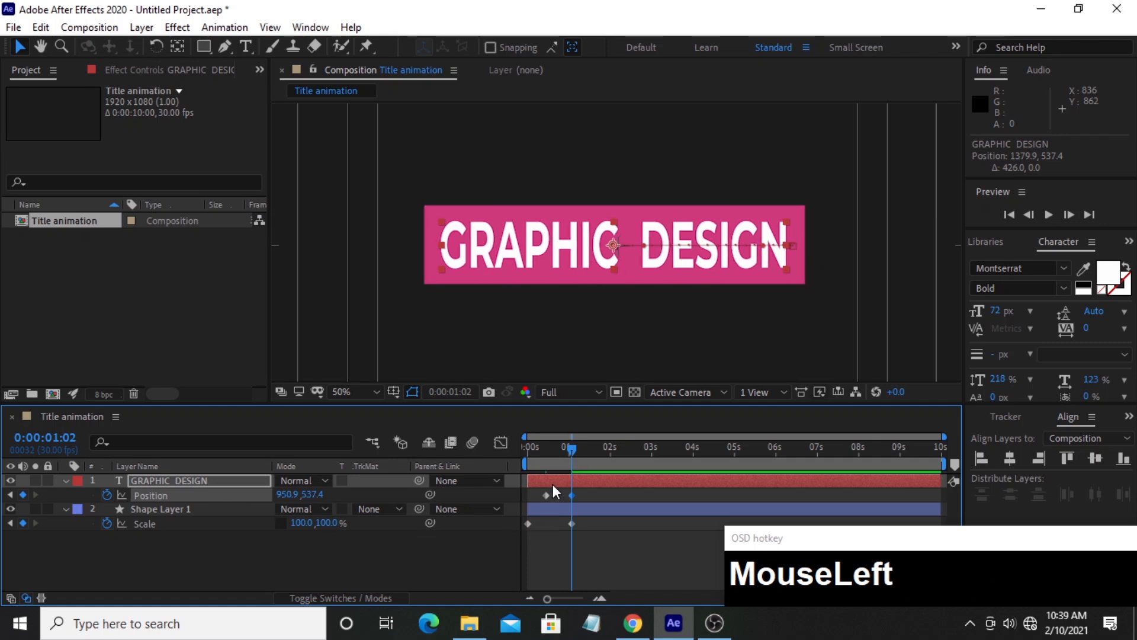
{"action": "left_click", "coordinate": [561, 451]}
{"action": "left_click_drag", "start_coordinate": [537, 451], "coordinate": [500, 451]}
{"action": "key", "text": "space"}
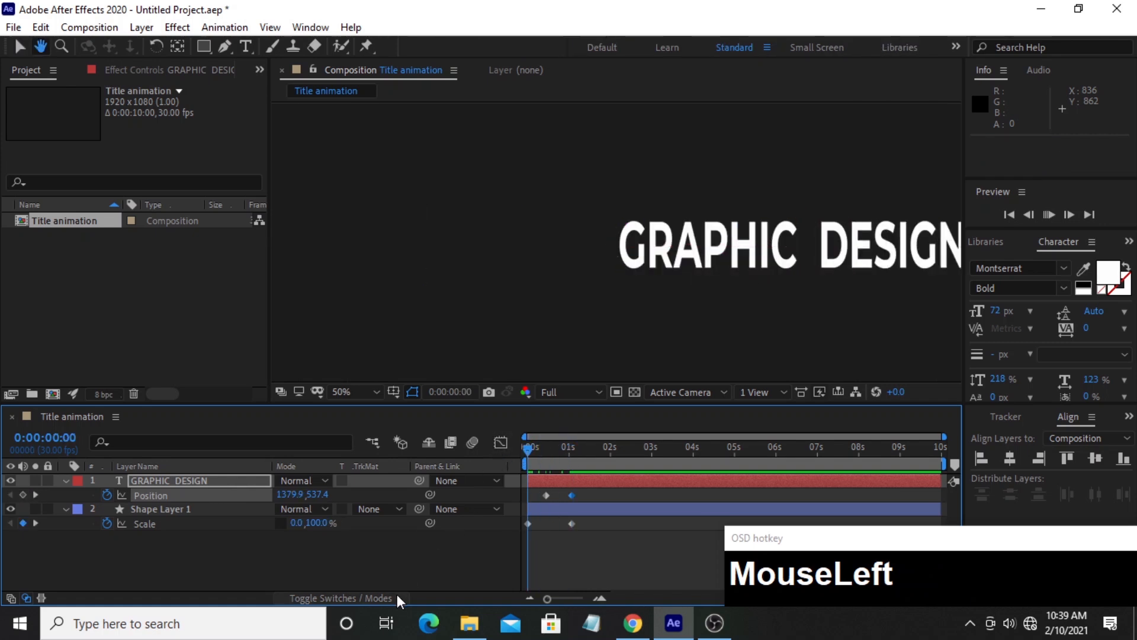
{"action": "key", "text": "space"}
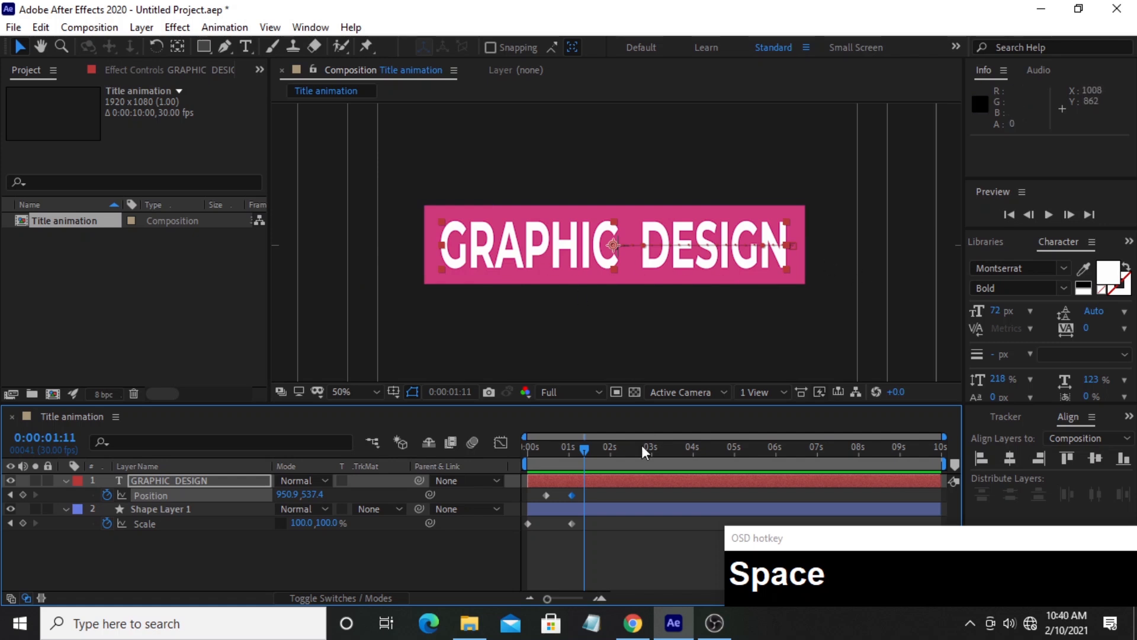
{"action": "left_click_drag", "start_coordinate": [584, 456], "coordinate": [531, 446]}
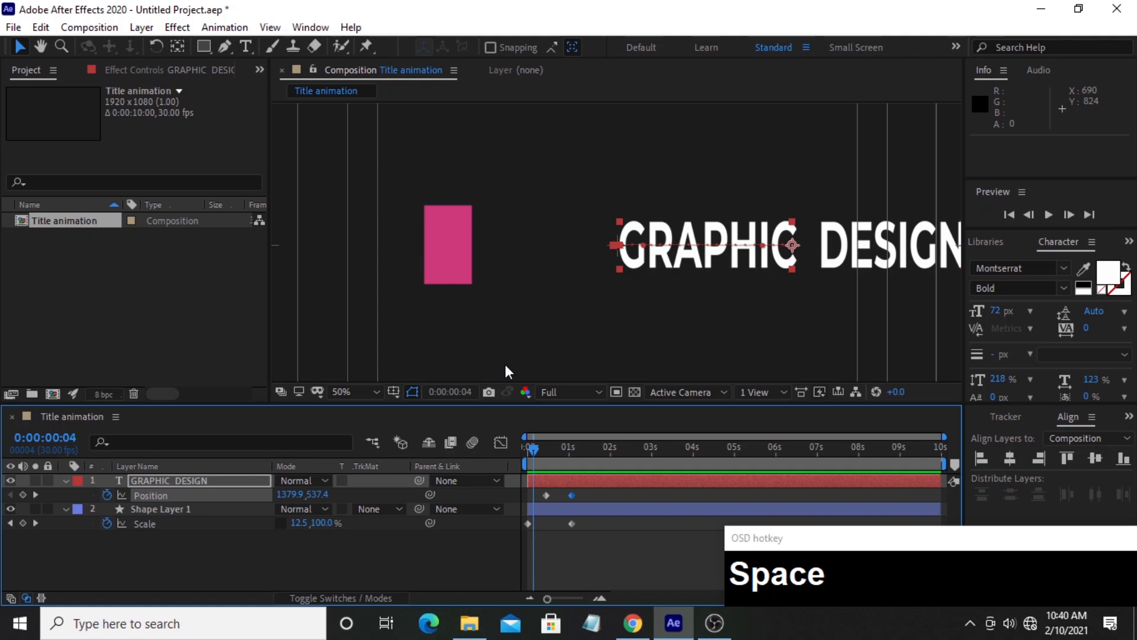
With no layer selected at 0:00:00:13, draw a pink rectangle about 892 × 204 px that covers the displaced GRAPHIC DESIGN text.
{"action": "left_click_drag", "start_coordinate": [529, 449], "coordinate": [544, 449]}
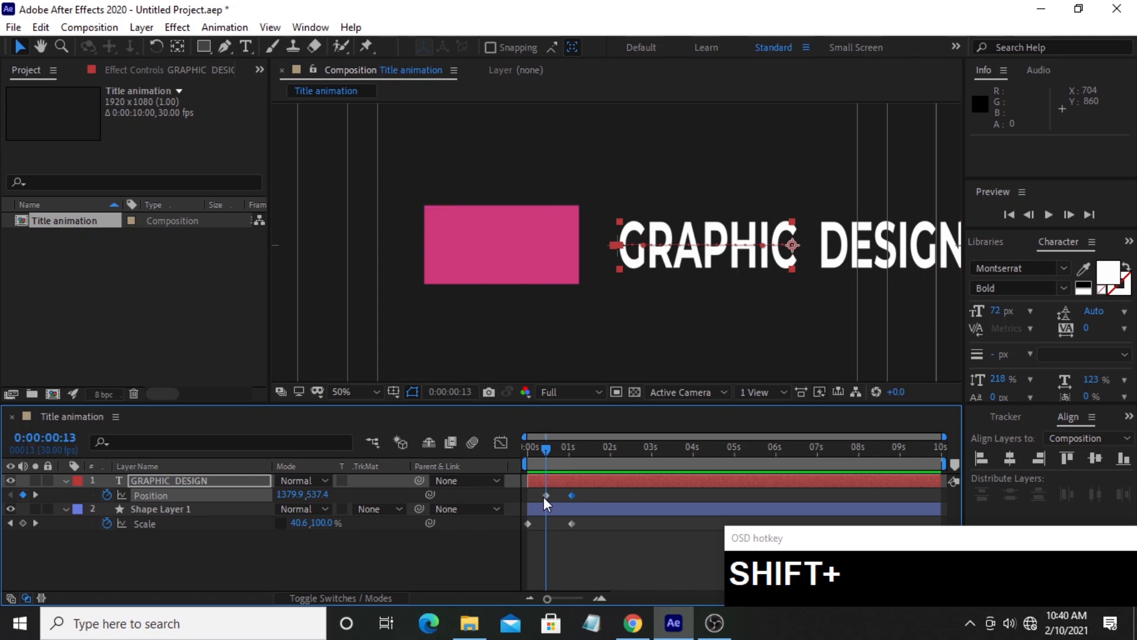
{"action": "left_click", "coordinate": [421, 564]}
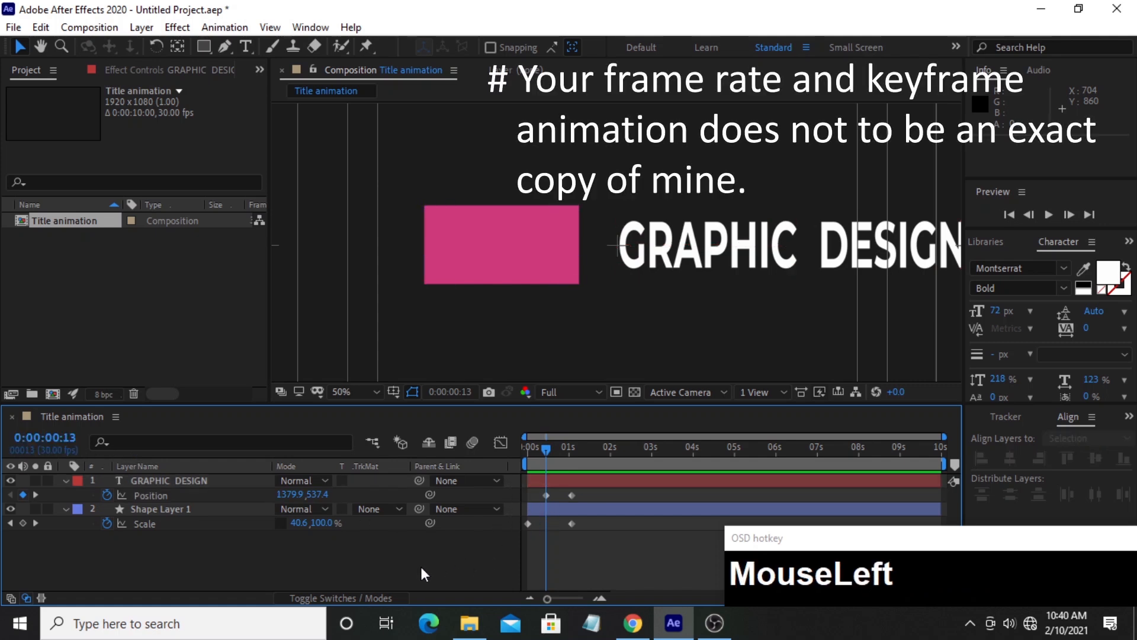
{"action": "left_click", "coordinate": [546, 494]}
{"action": "left_click", "coordinate": [339, 553]}
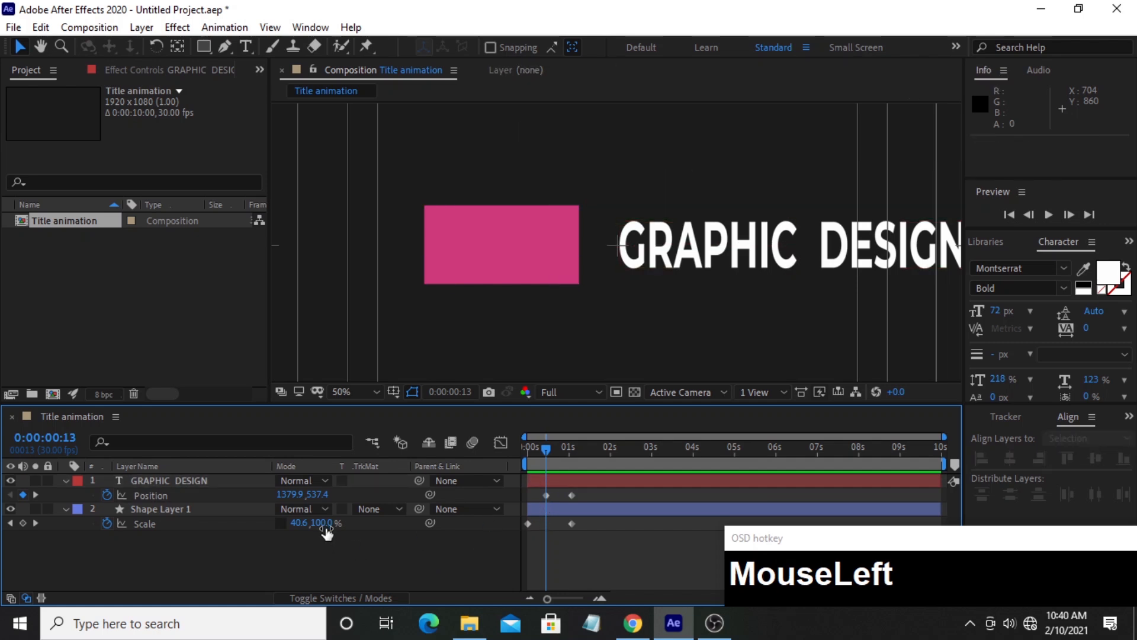
{"action": "scroll", "coordinate": [868, 334], "scroll_direction": "down", "scroll_amount": 2}
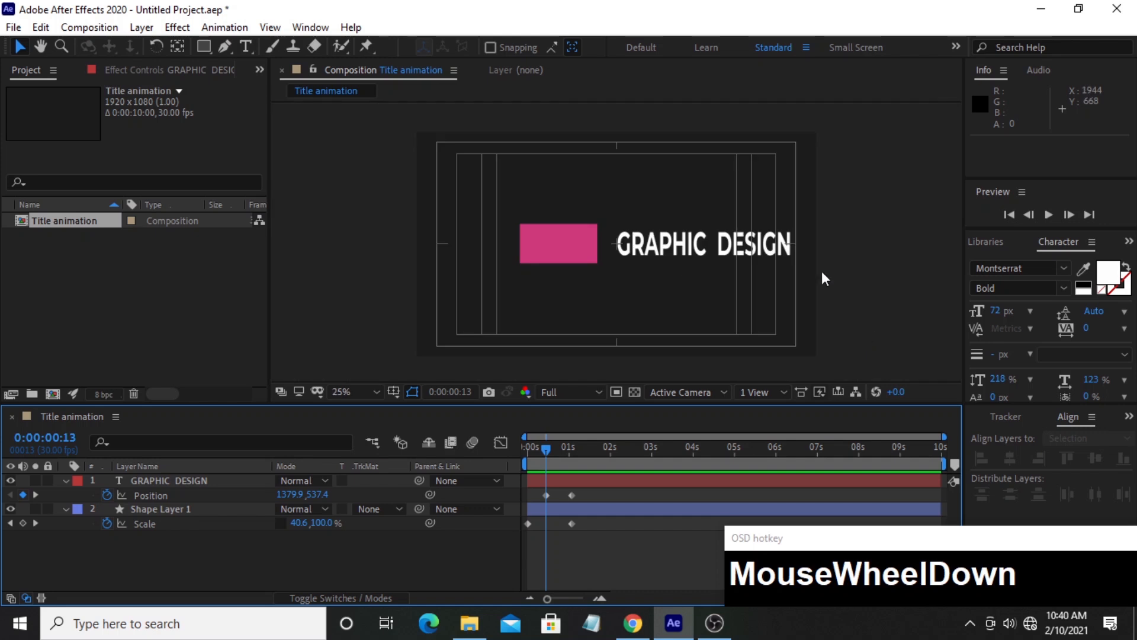
{"action": "left_click", "coordinate": [203, 48]}
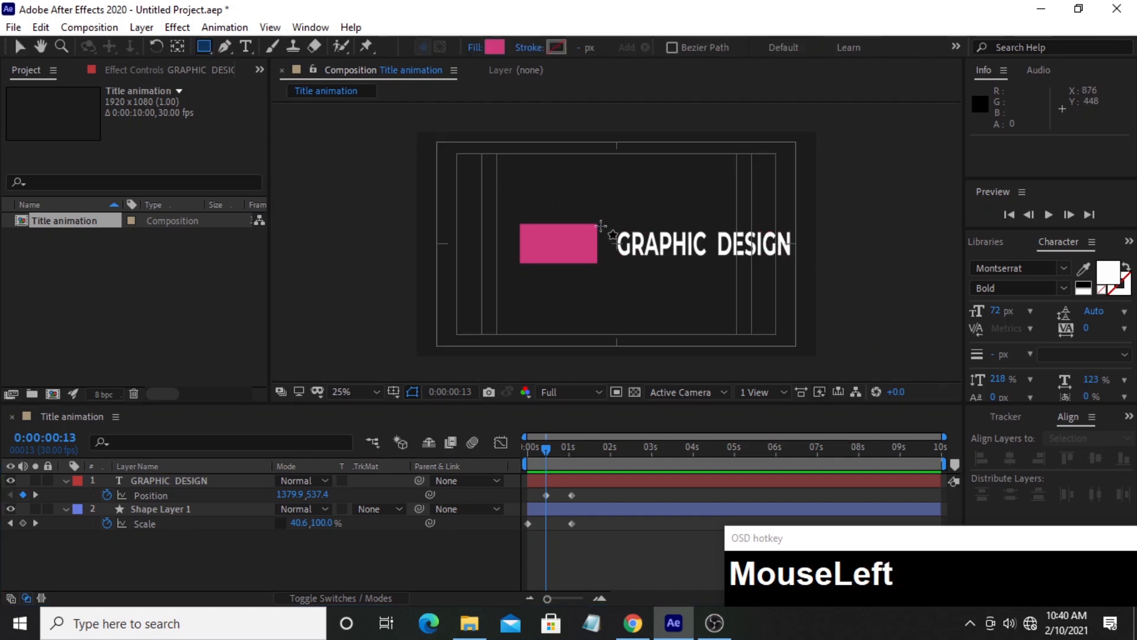
{"action": "left_click_drag", "start_coordinate": [614, 222], "coordinate": [800, 264]}
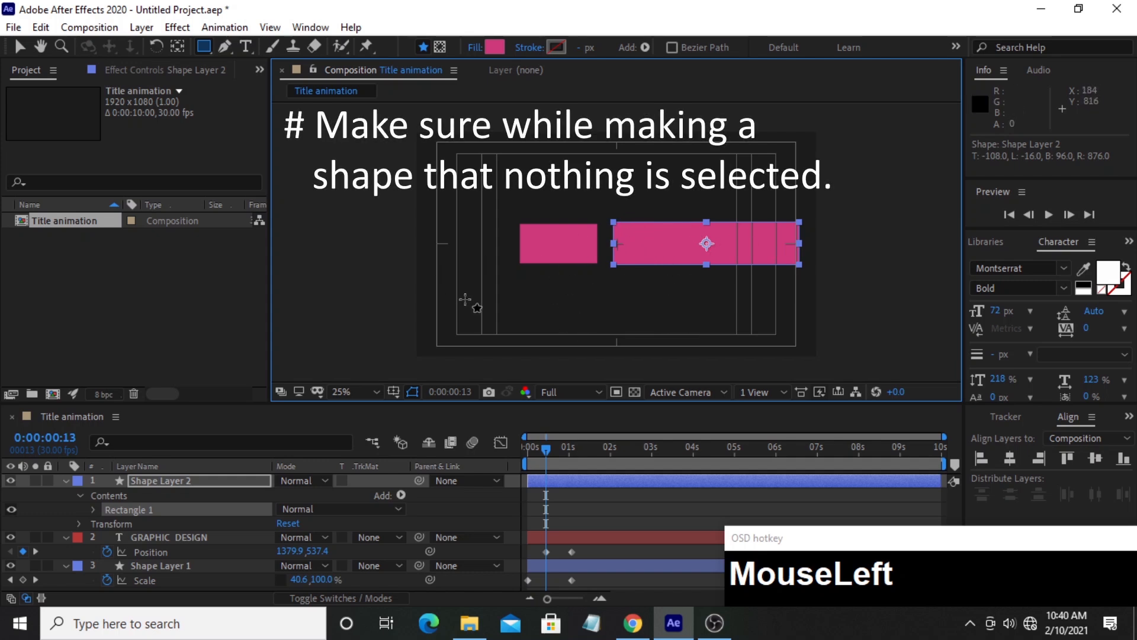
Add a position keyframe to the new rectangle's layer at 0:00:00:13.
{"action": "left_click", "coordinate": [19, 47]}
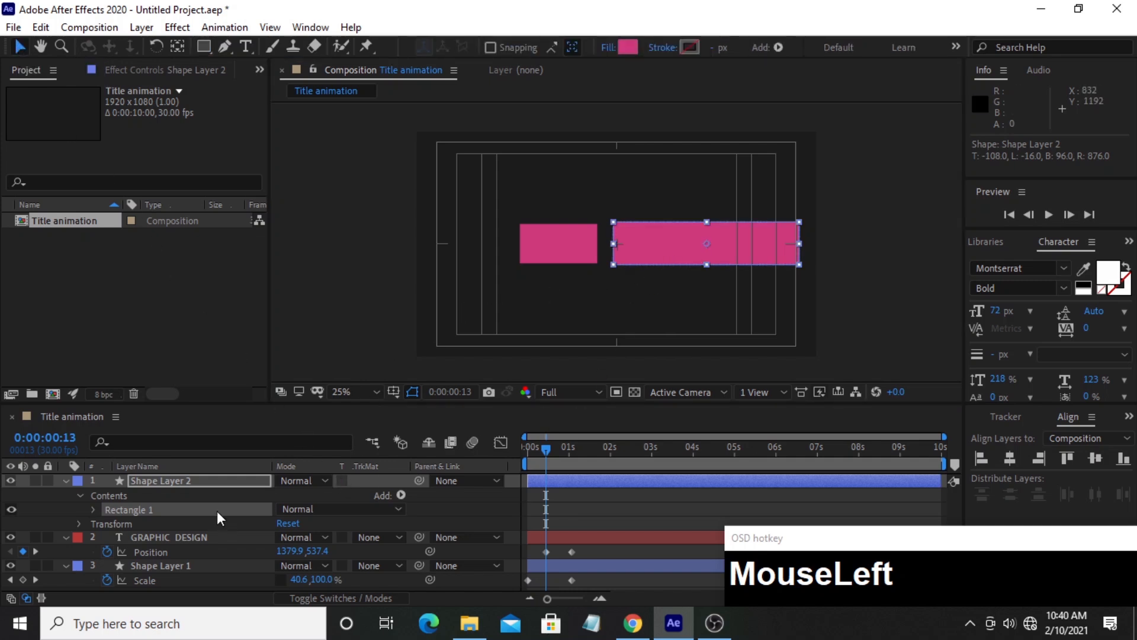
{"action": "key", "text": "p"}
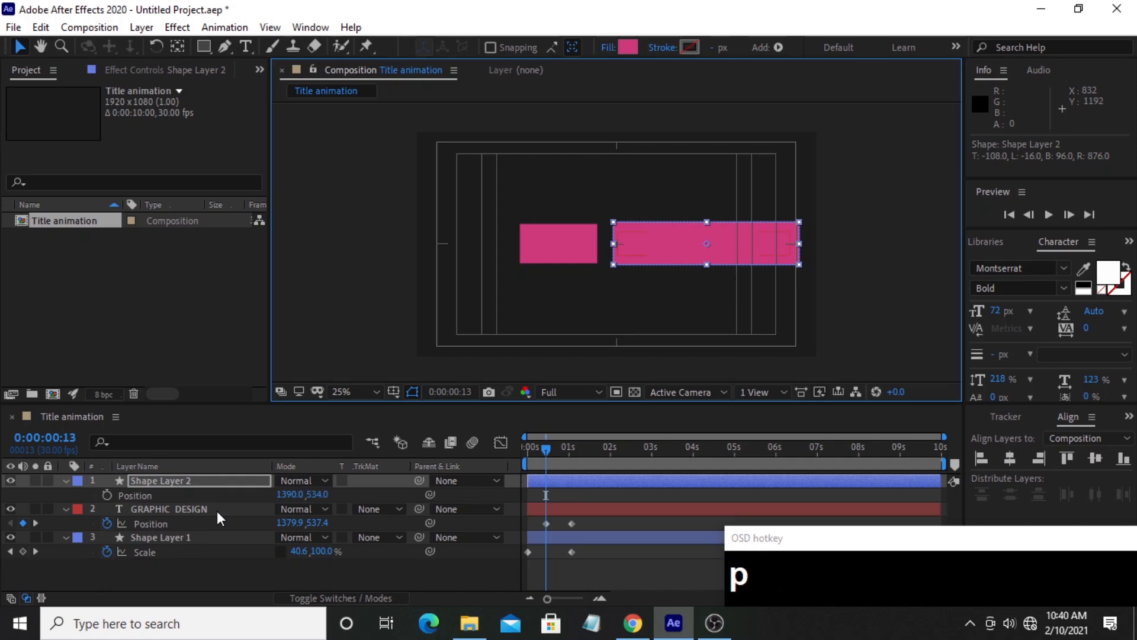
{"action": "left_click", "coordinate": [108, 494]}
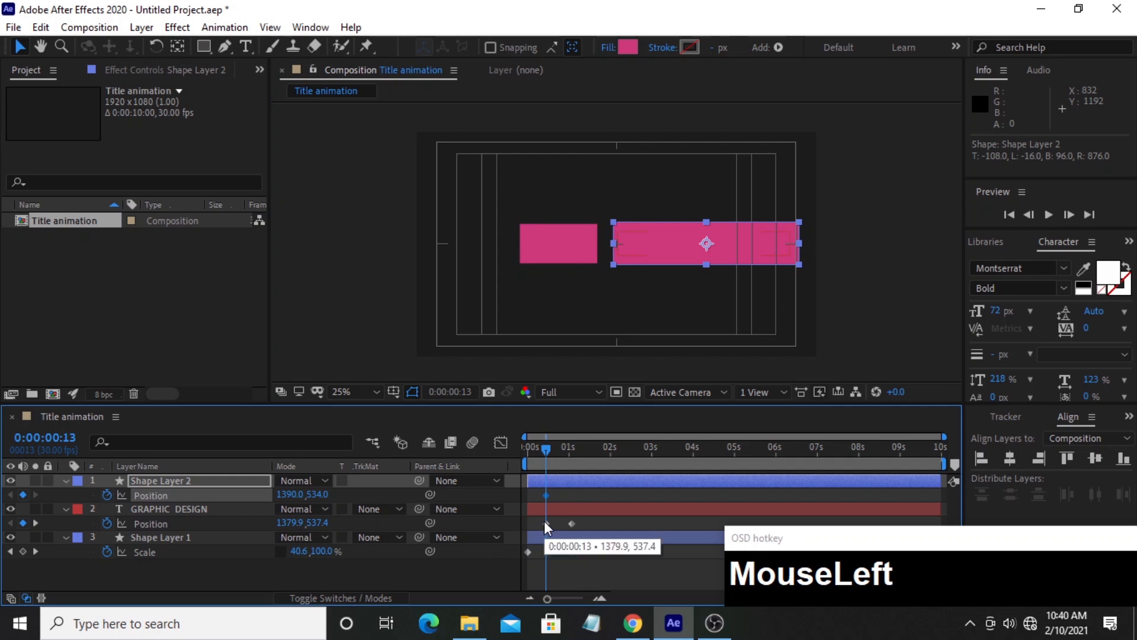
At 0:00:01:02, move the covering rectangle horizontally off the pink title bar to position 1884, 534 as a second keyframe.
{"action": "left_click_drag", "start_coordinate": [545, 450], "coordinate": [571, 452]}
{"action": "left_click_drag", "start_coordinate": [294, 495], "coordinate": [687, 490]}
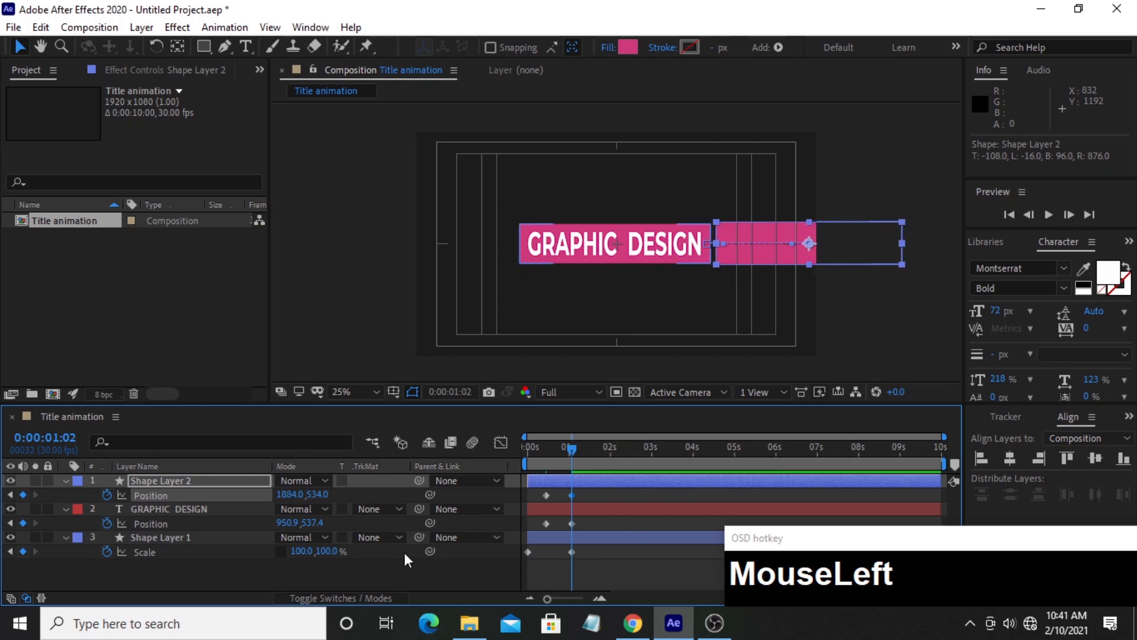
{"action": "mouse_move", "coordinate": [567, 449]}
{"action": "left_mouse_down"}
{"action": "mouse_move", "coordinate": [535, 449]}
{"action": "mouse_move", "coordinate": [580, 449]}
{"action": "mouse_move", "coordinate": [539, 449]}
{"action": "mouse_move", "coordinate": [548, 447]}
{"action": "left_mouse_up"}
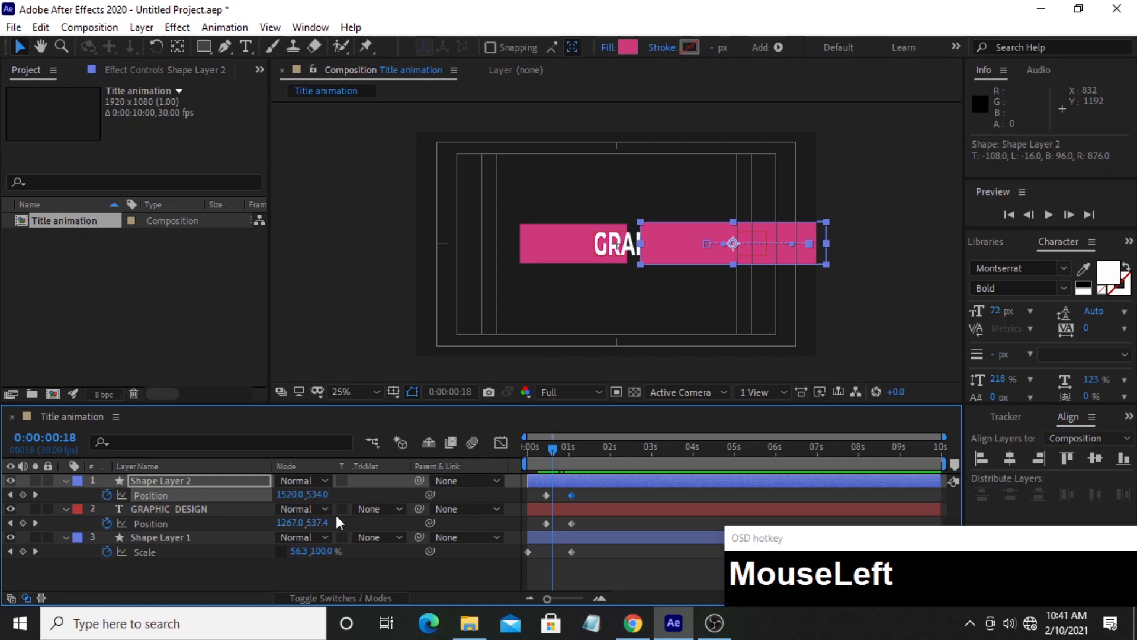
Set the GRAPHIC DESIGN layer's track matte to Alpha Inverted Matte "Shape Layer 2" and preview the animation from the start.
{"action": "left_click", "coordinate": [144, 509]}
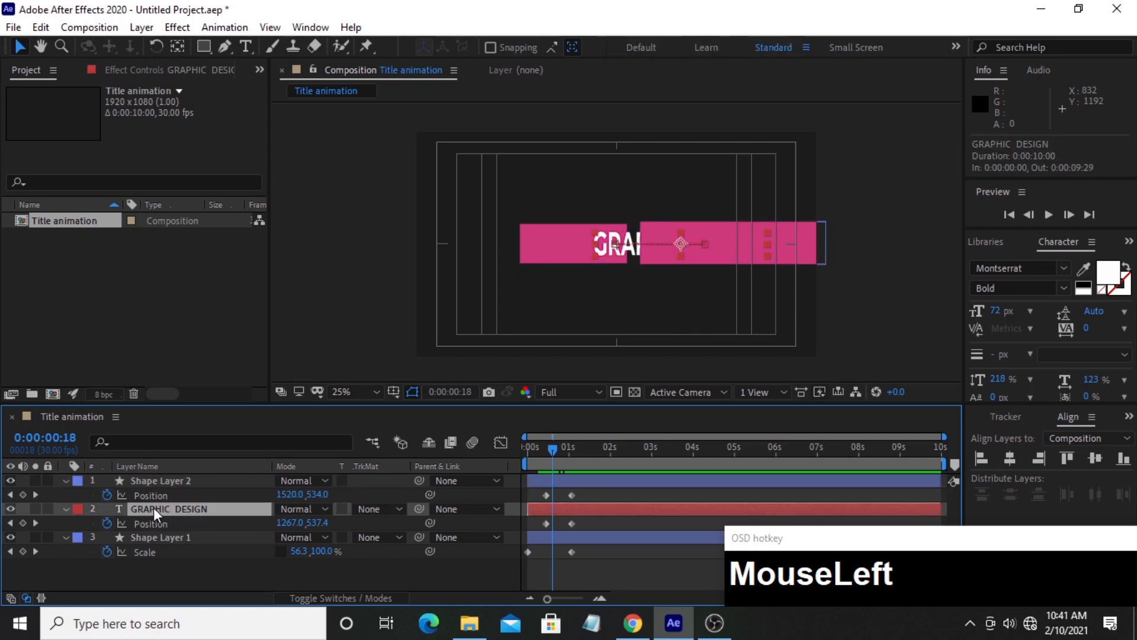
{"action": "left_click", "coordinate": [400, 508]}
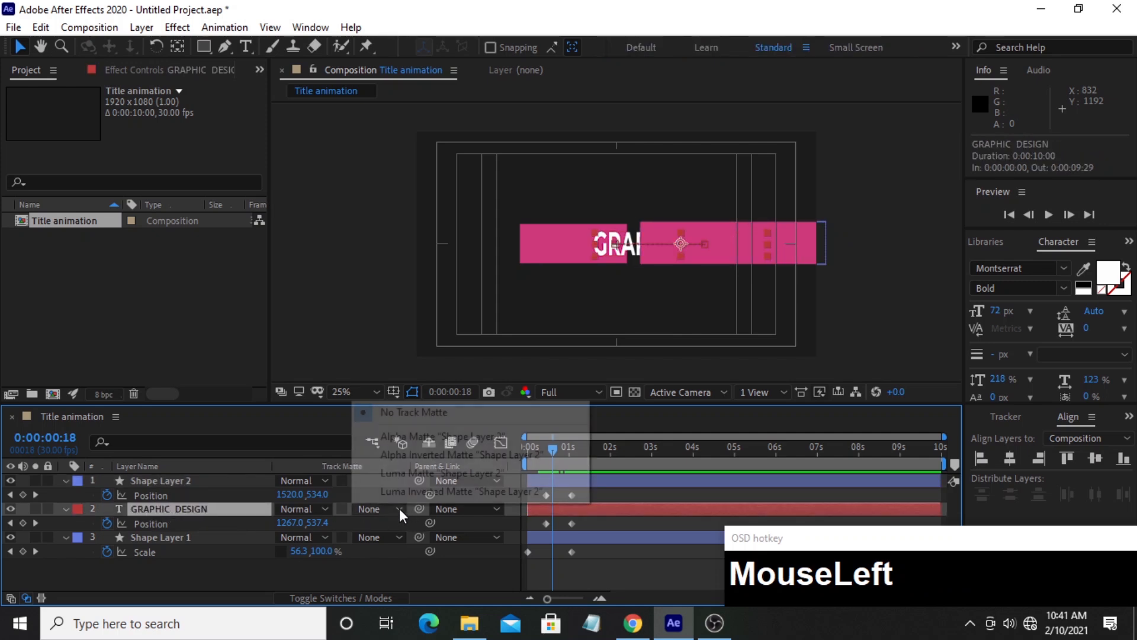
{"action": "left_click", "coordinate": [428, 457]}
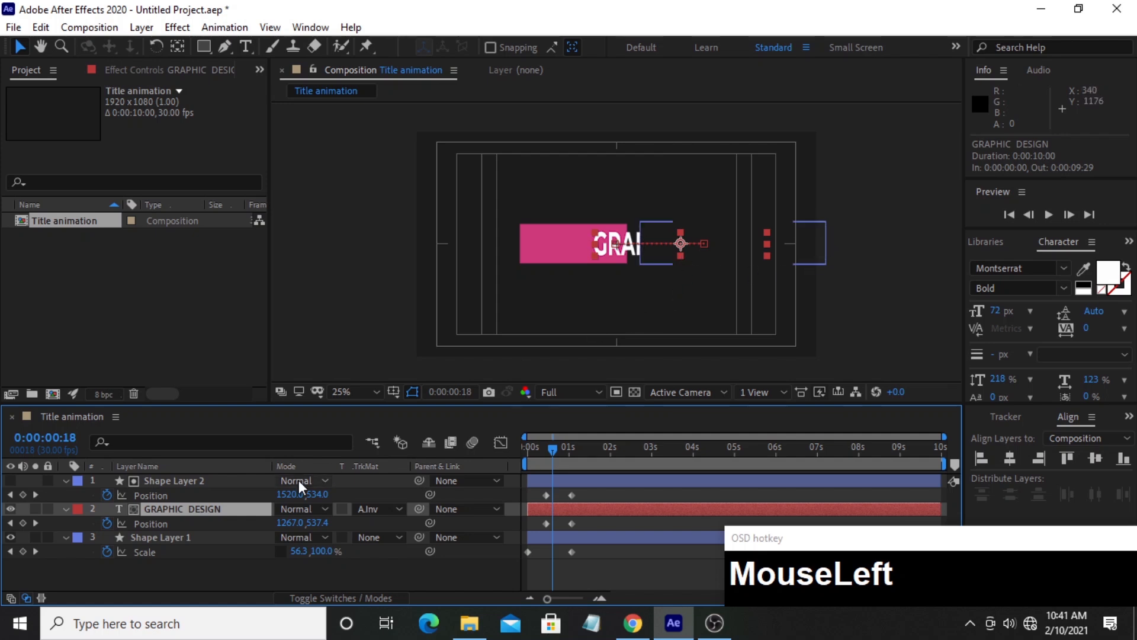
{"action": "left_click", "coordinate": [187, 483]}
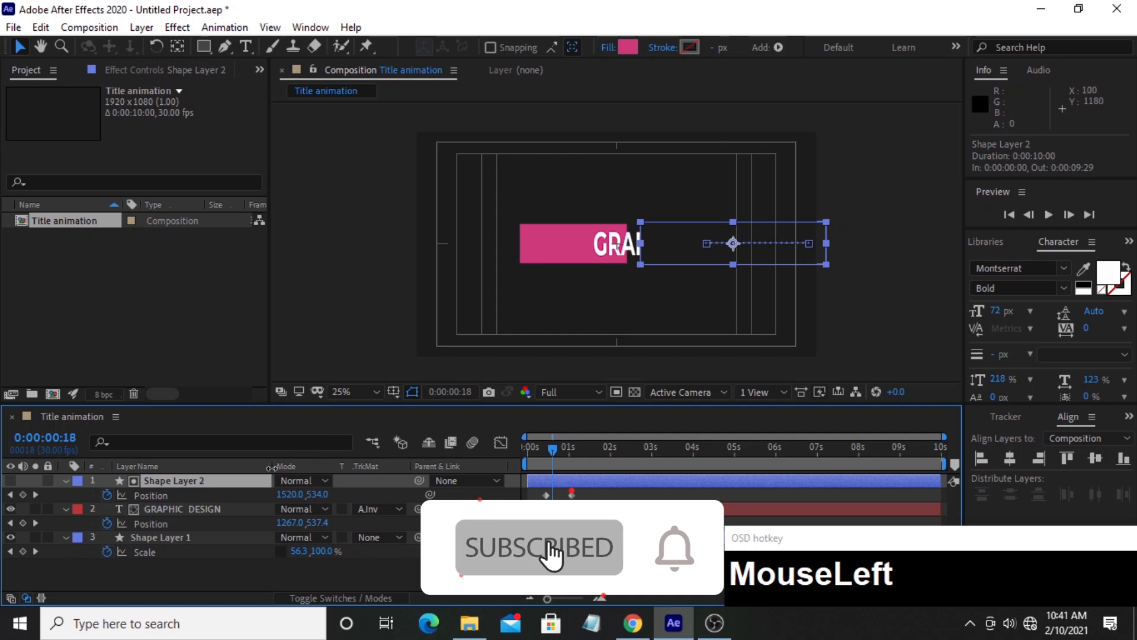
{"action": "left_click_drag", "start_coordinate": [551, 449], "coordinate": [522, 449]}
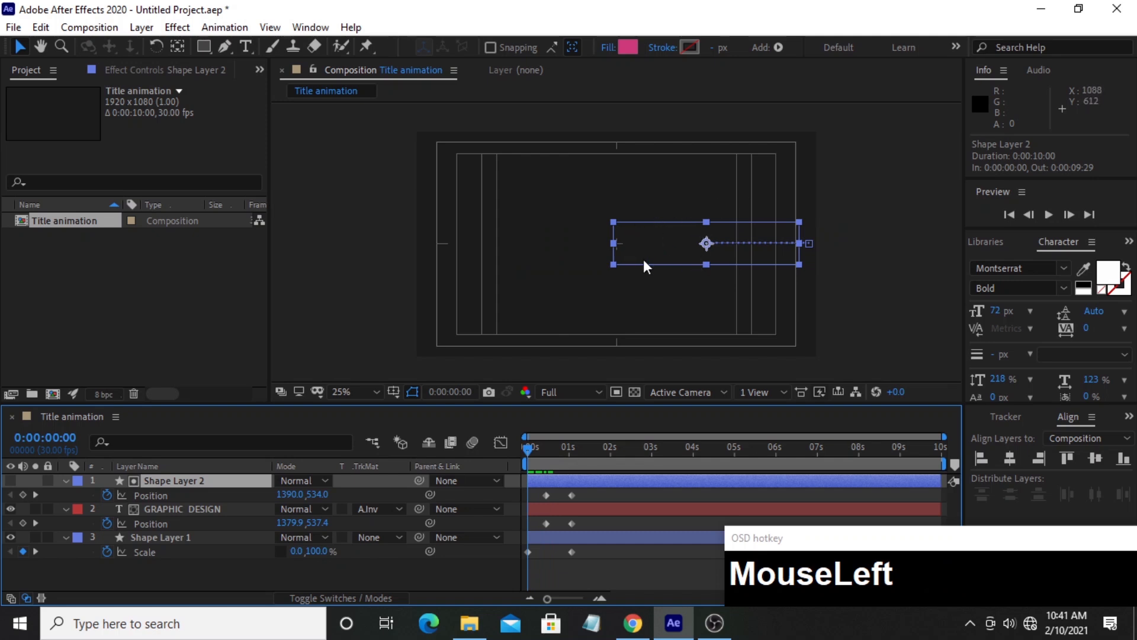
{"action": "key", "text": "space"}
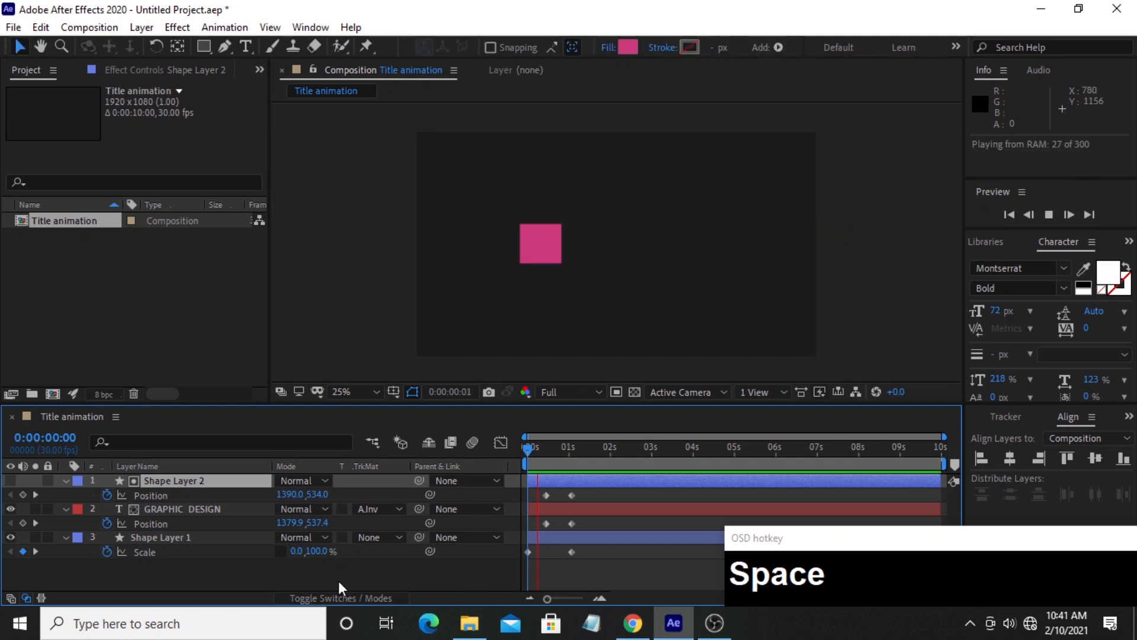
{"action": "key", "text": "space"}
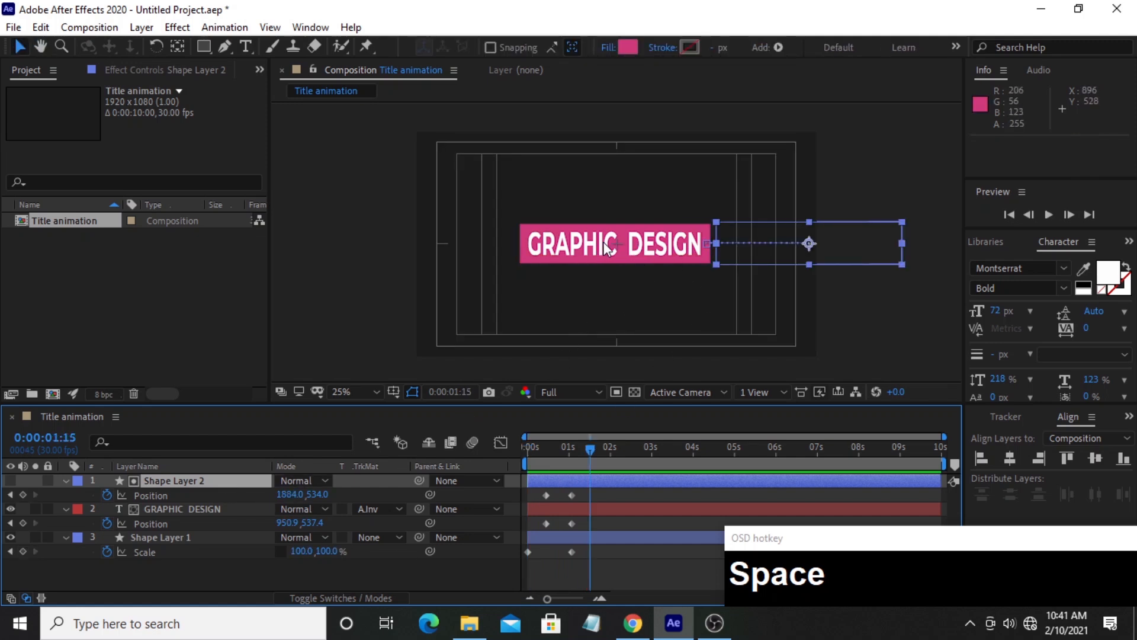
{"action": "left_click_drag", "start_coordinate": [587, 445], "coordinate": [524, 443]}
{"action": "key", "text": "shift+space"}
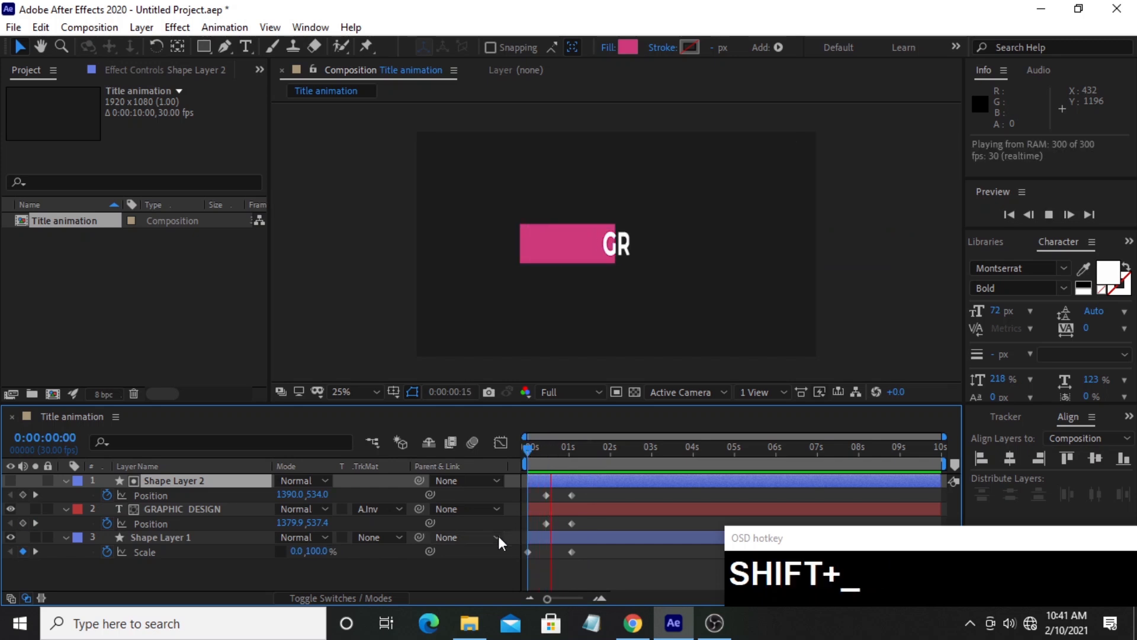
{"action": "key", "text": "shift+space"}
At 0:00:01:02, add a null object and place it on the pink rectangle's lower-right corner at about 1414, 628.
{"action": "left_click_drag", "start_coordinate": [599, 449], "coordinate": [584, 449]}
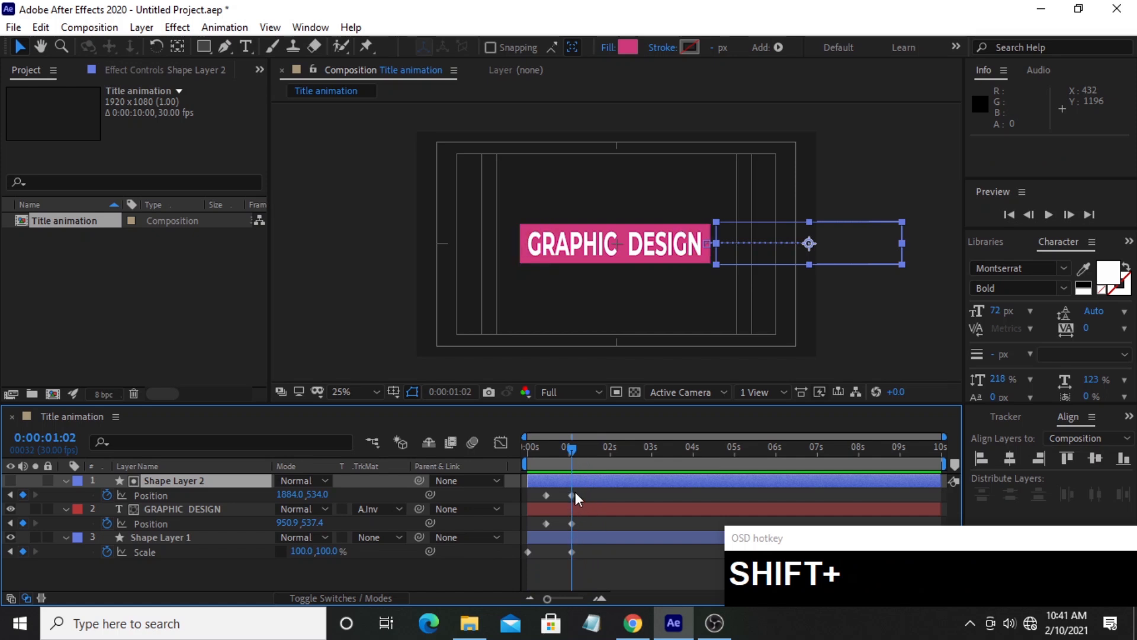
{"action": "left_click", "coordinate": [423, 570]}
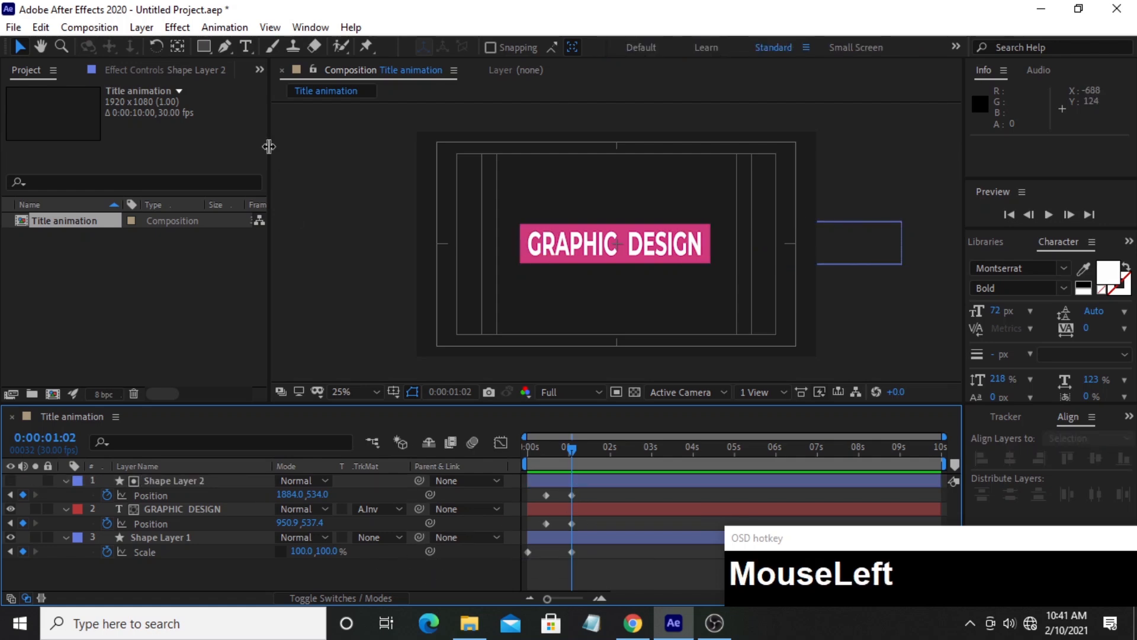
{"action": "left_click", "coordinate": [141, 27]}
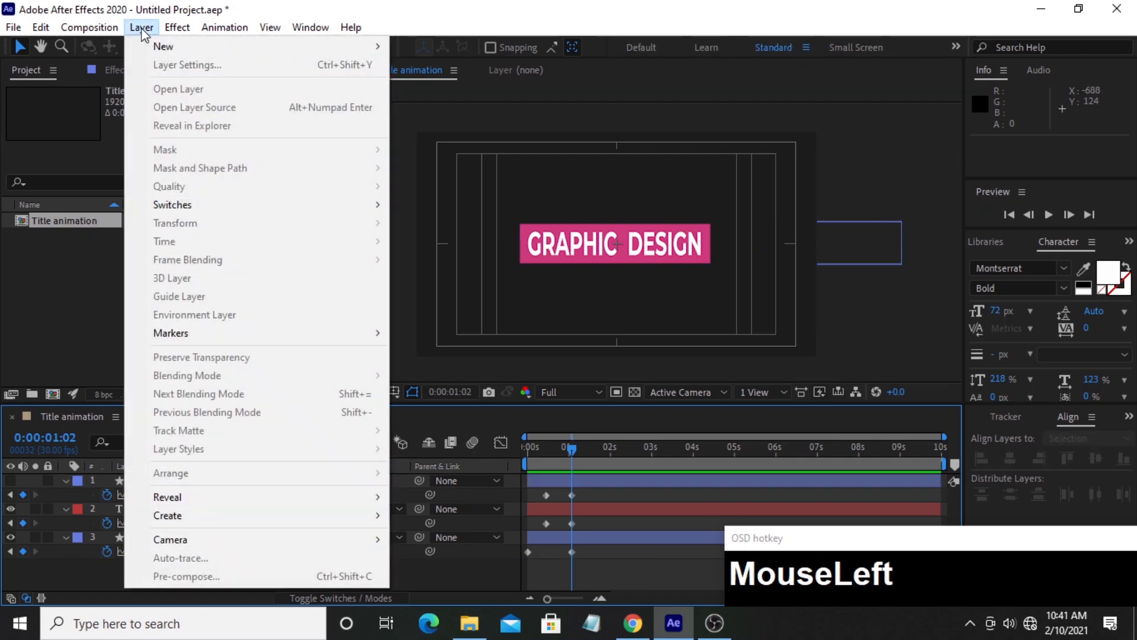
{"action": "mouse_move", "coordinate": [155, 42]}
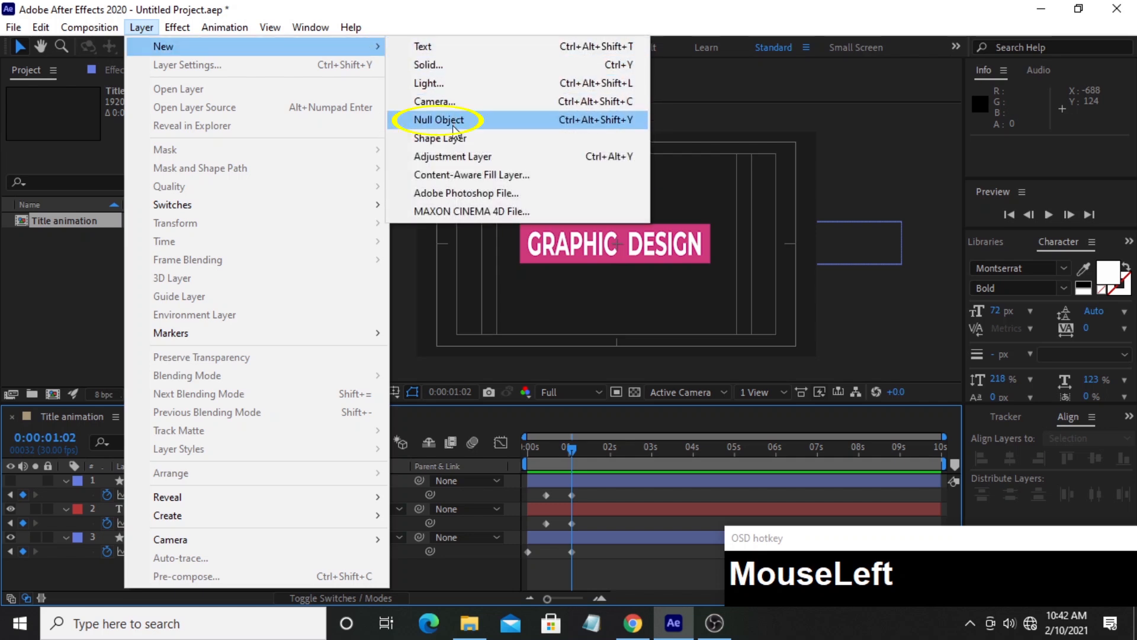
{"action": "left_click", "coordinate": [487, 126]}
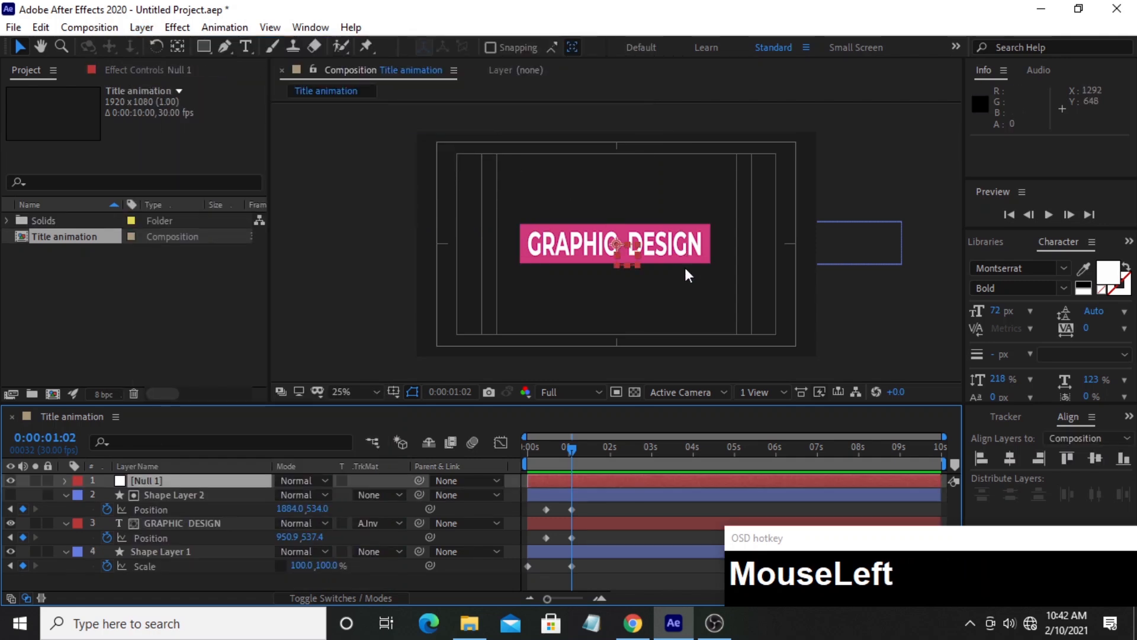
{"action": "scroll", "coordinate": [684, 269], "scroll_direction": "up", "scroll_amount": 2}
{"action": "left_click_drag", "start_coordinate": [618, 246], "coordinate": [806, 283]}
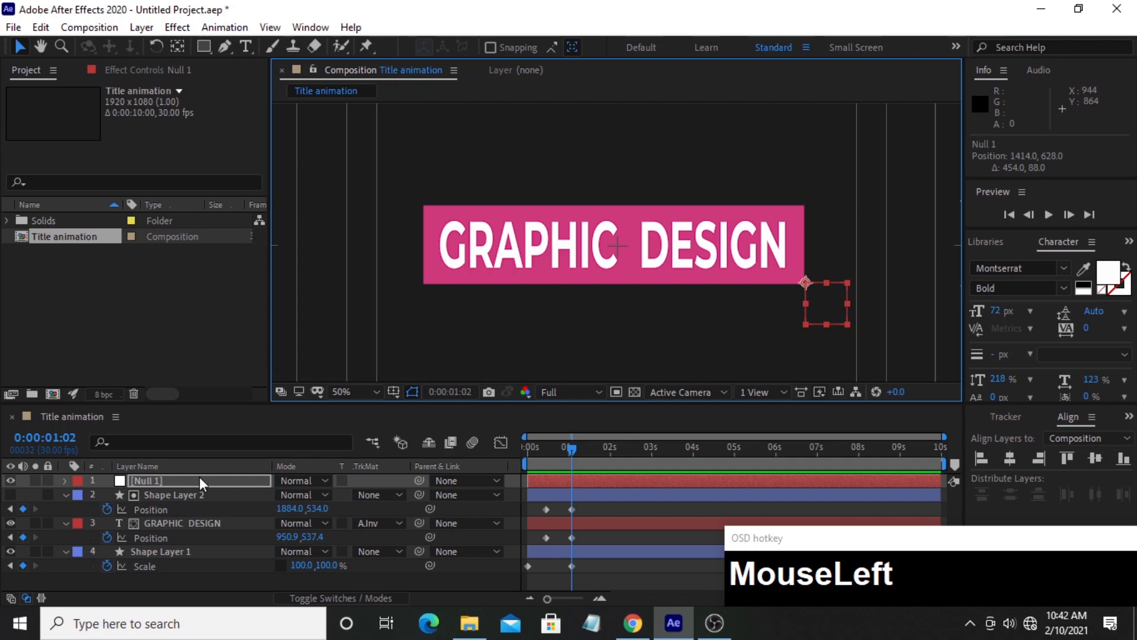
Keyframe the null's position at 0:00:01:02, and lower it to 1414, 744 at 0:00:01:21 as a second keyframe.
{"action": "key", "text": "p"}
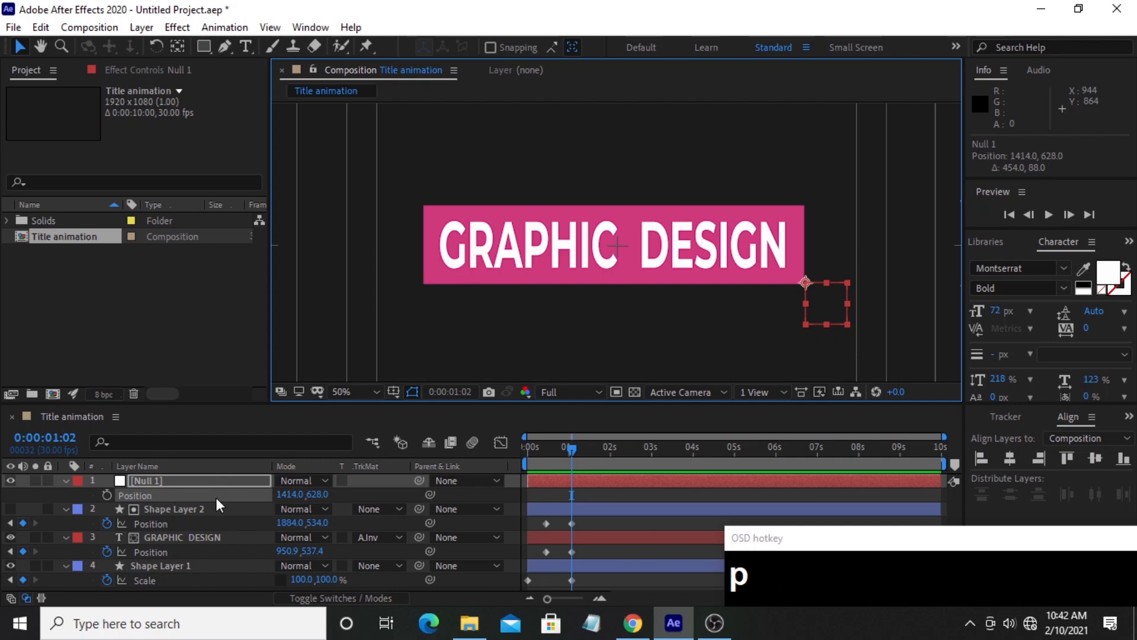
{"action": "left_click", "coordinate": [106, 495]}
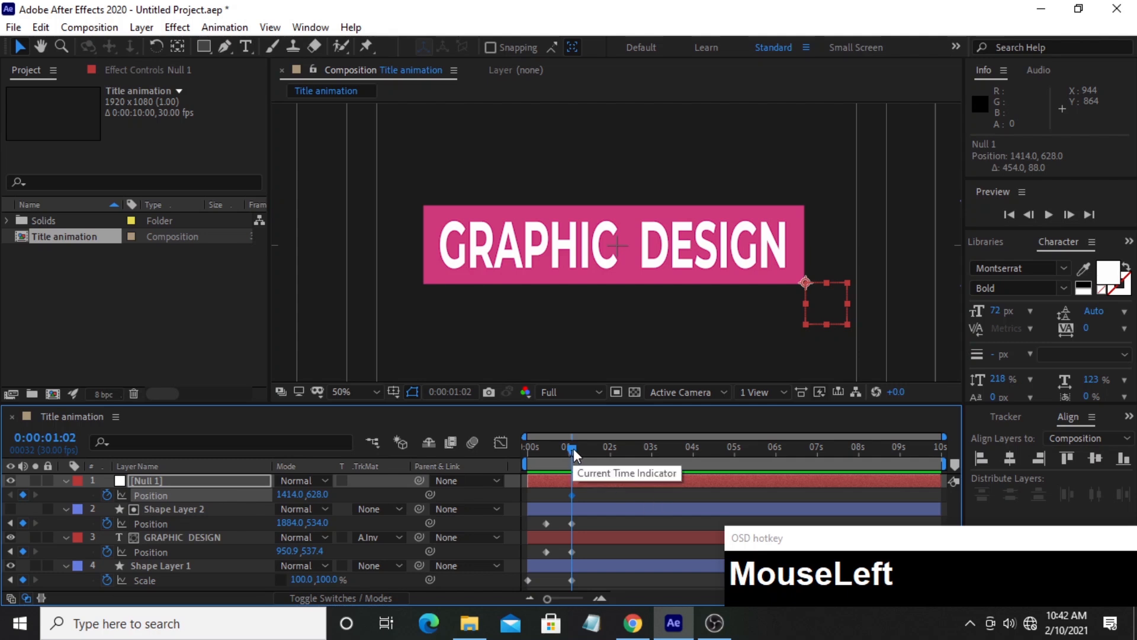
{"action": "left_click_drag", "start_coordinate": [574, 449], "coordinate": [599, 455]}
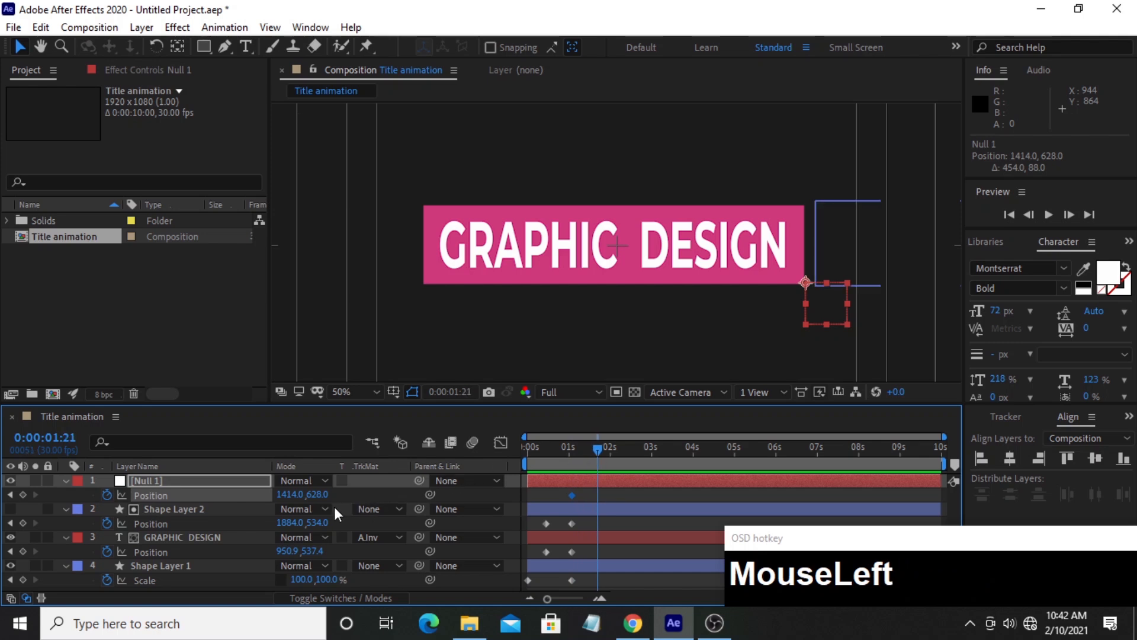
{"action": "left_click_drag", "start_coordinate": [318, 497], "coordinate": [417, 494]}
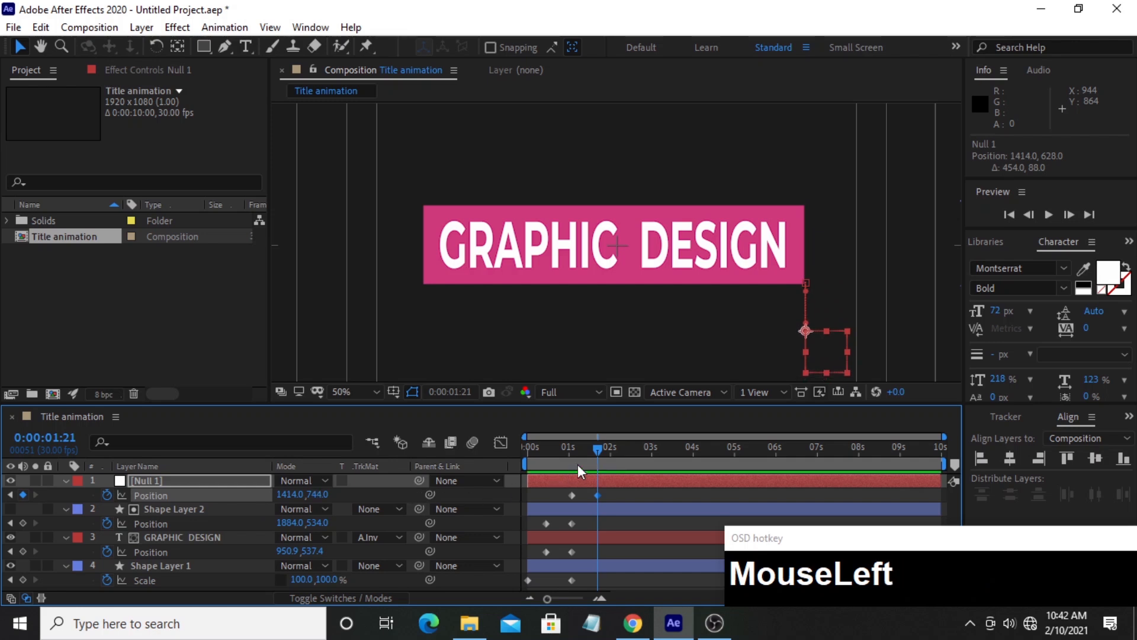
At the null's first keyframe at 0:00:01:02, parent Shape Layer 1 to Null 1 and preview the rectangle's downward move.
{"action": "left_click_drag", "start_coordinate": [589, 449], "coordinate": [580, 449]}
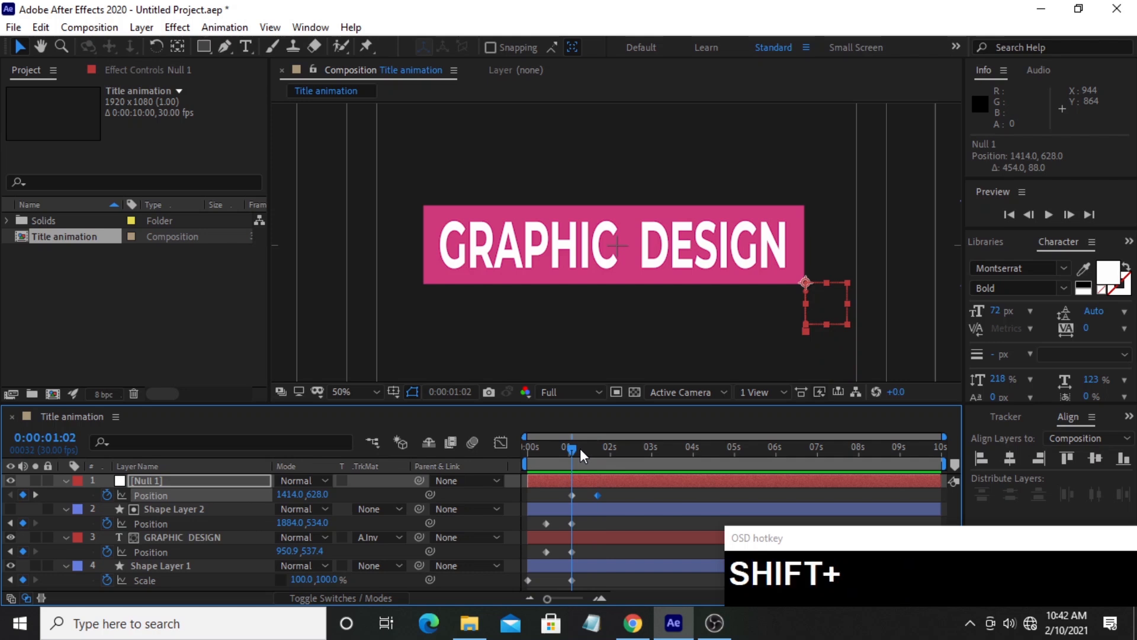
{"action": "left_click", "coordinate": [571, 496]}
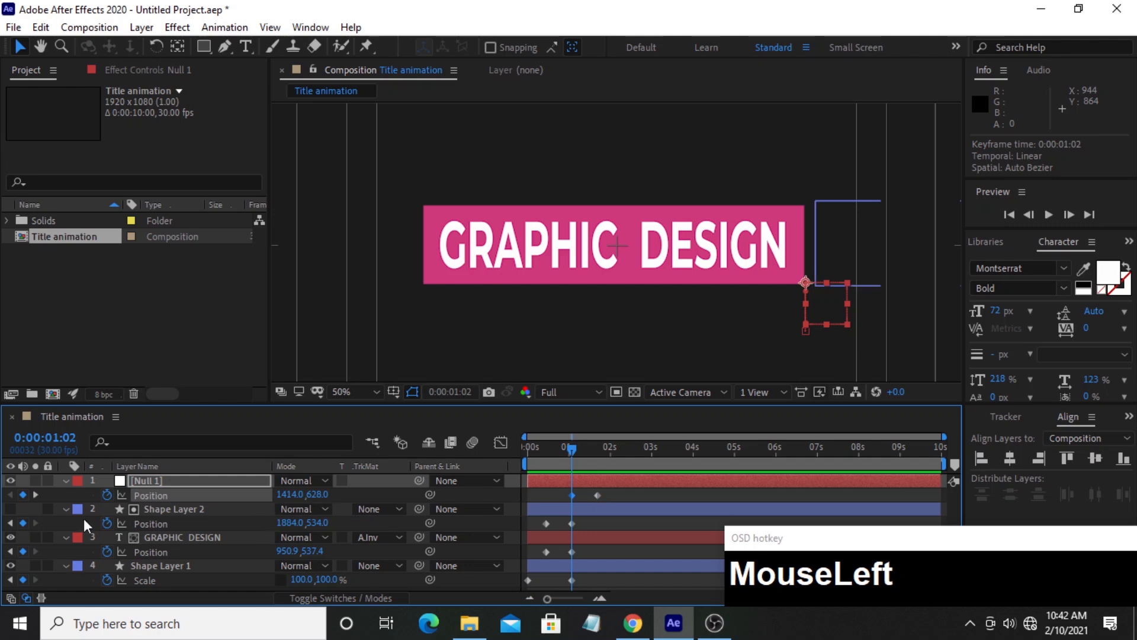
{"action": "left_click", "coordinate": [147, 566]}
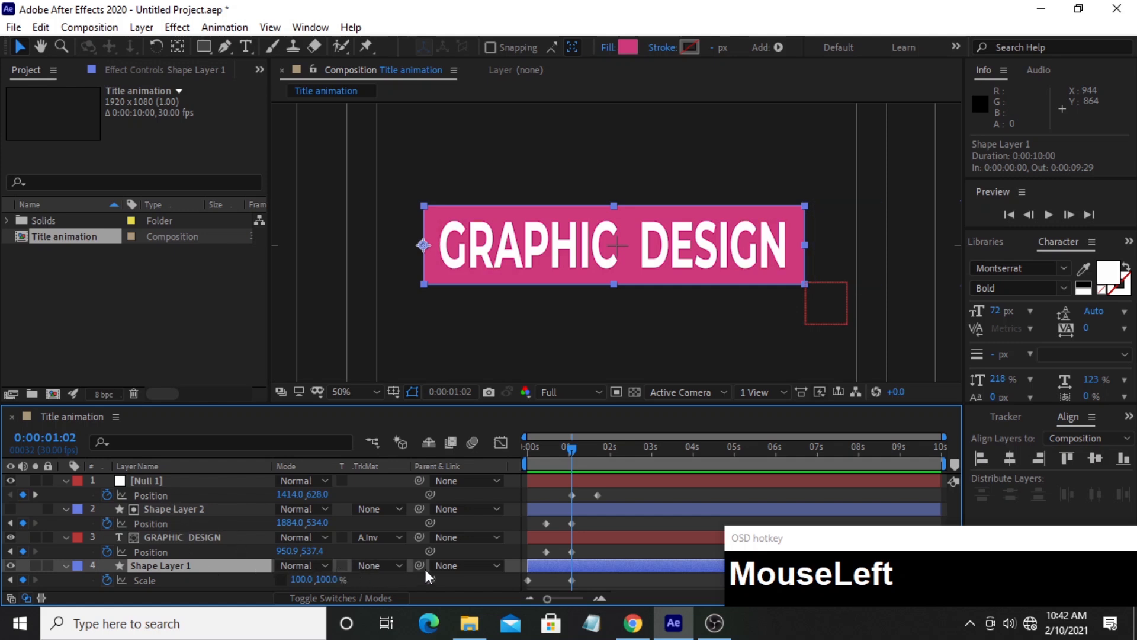
{"action": "mouse_move", "coordinate": [424, 566]}
{"action": "left_mouse_down"}
{"action": "mouse_move", "coordinate": [246, 500]}
{"action": "mouse_move", "coordinate": [229, 476]}
{"action": "mouse_move", "coordinate": [422, 566]}
{"action": "left_mouse_up"}
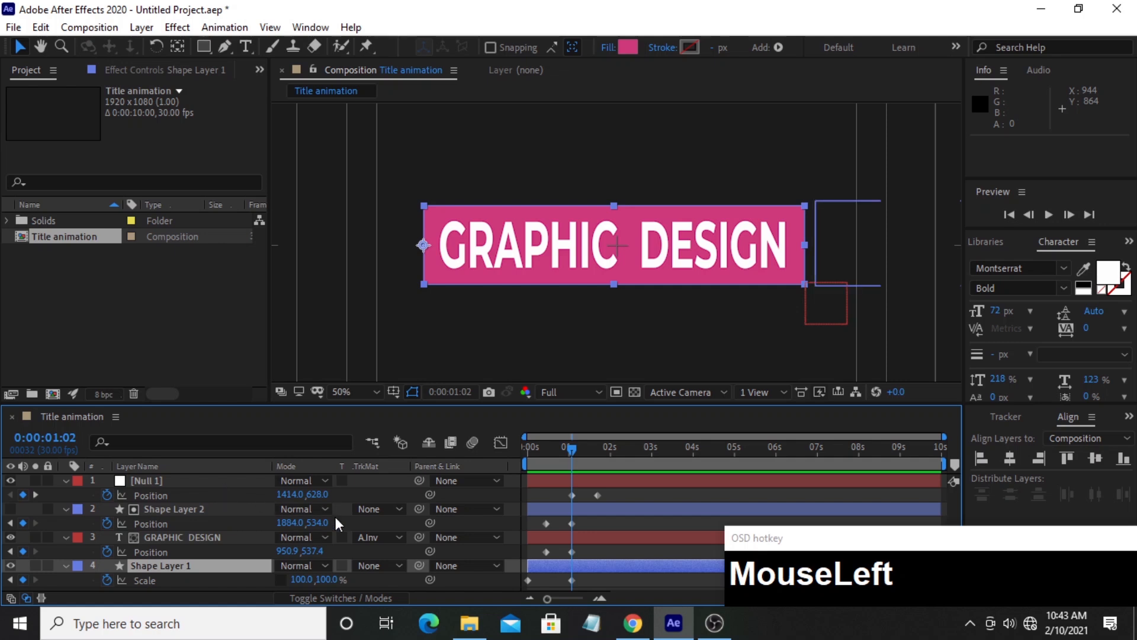
{"action": "left_click", "coordinate": [461, 568]}
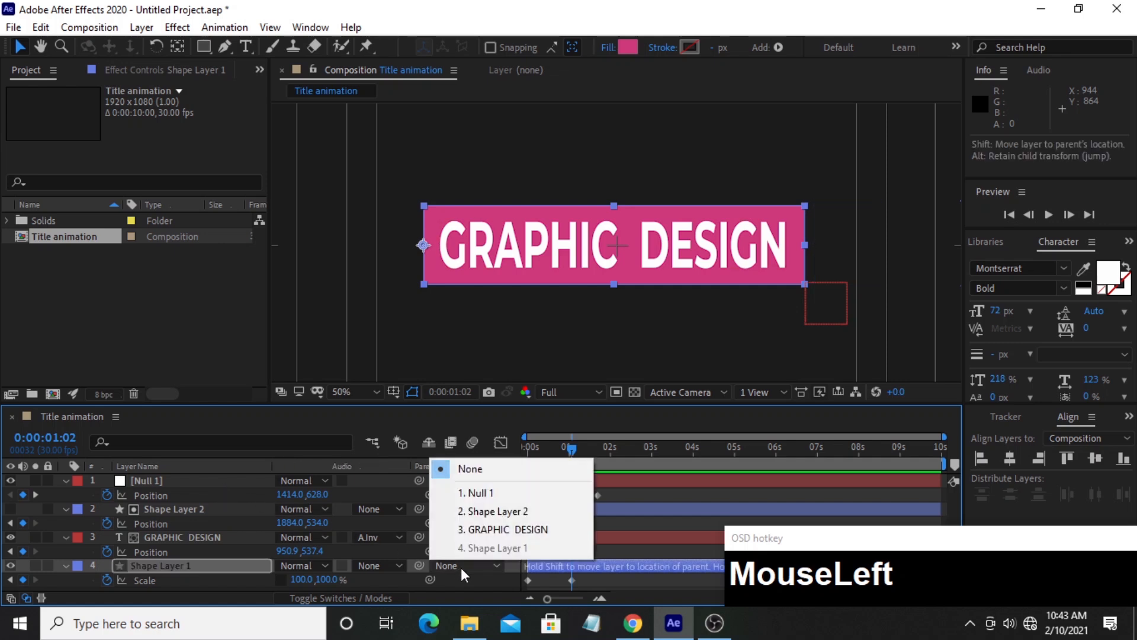
{"action": "left_click", "coordinate": [485, 499]}
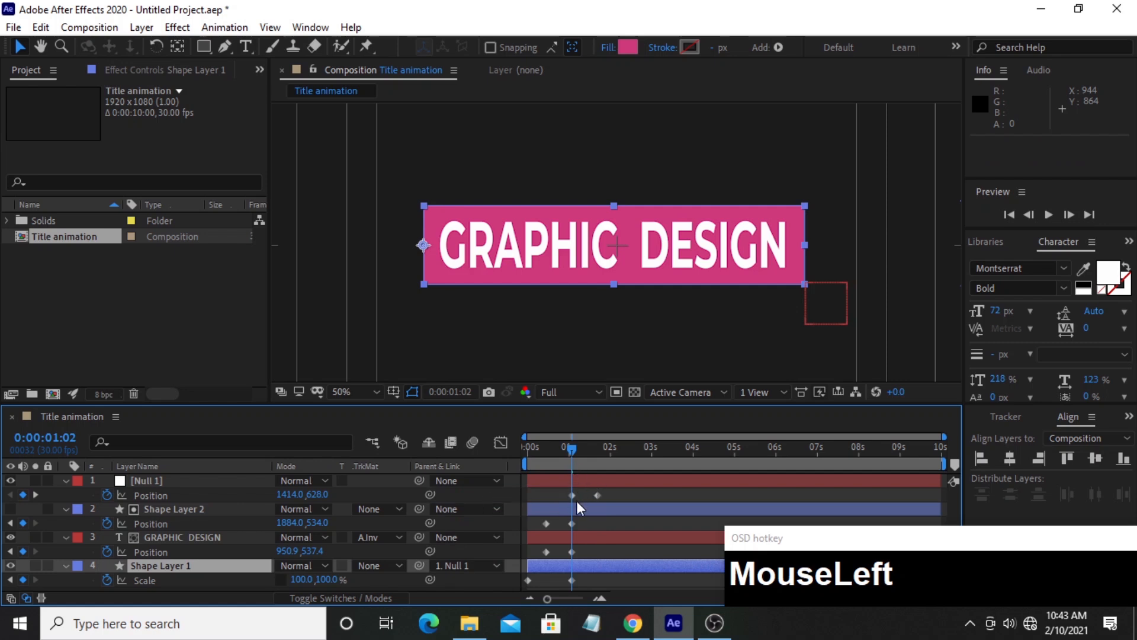
{"action": "left_click_drag", "start_coordinate": [571, 449], "coordinate": [442, 449]}
{"action": "key", "text": "space"}
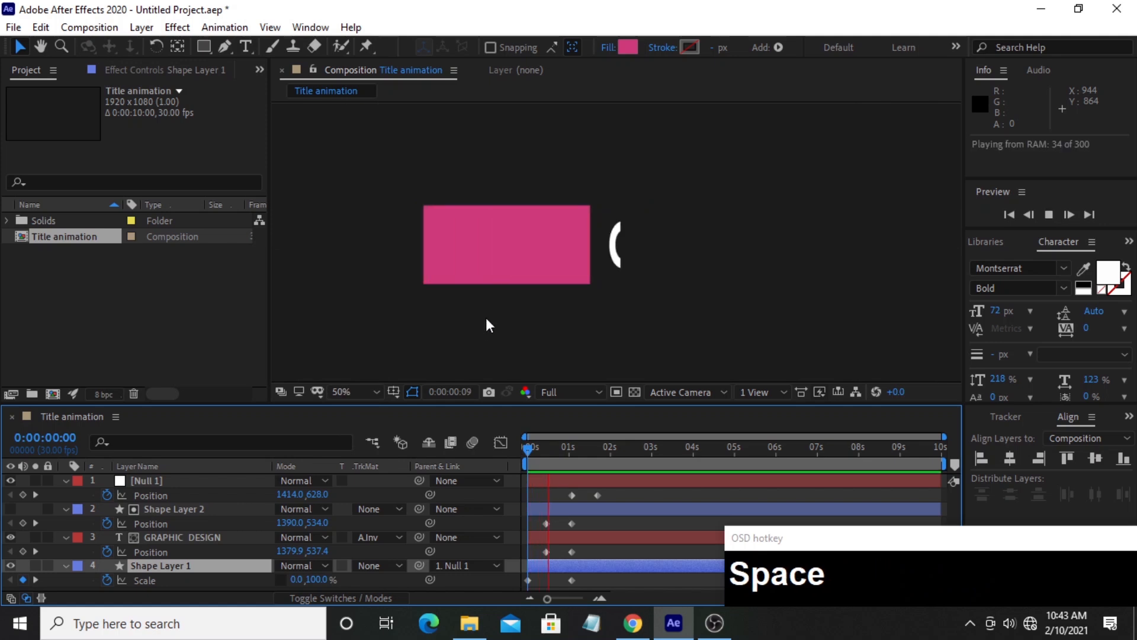
{"action": "mouse_move", "coordinate": [585, 447]}
{"action": "left_mouse_down"}
{"action": "mouse_move", "coordinate": [574, 449]}
{"action": "mouse_move", "coordinate": [587, 450]}
{"action": "left_mouse_up"}
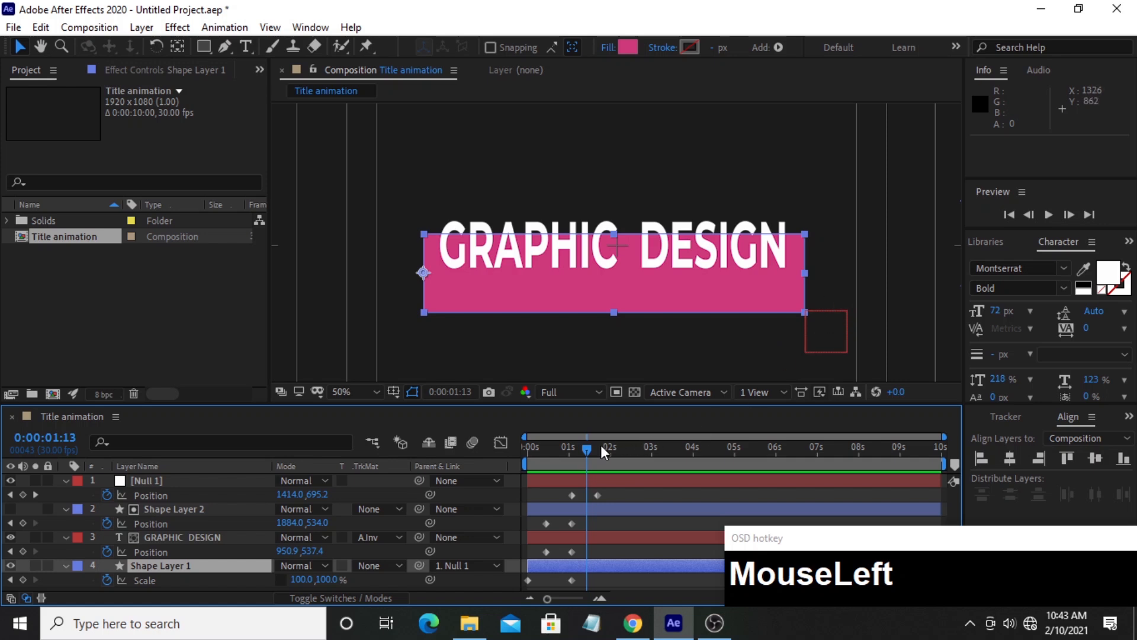
{"action": "mouse_move", "coordinate": [588, 447]}
{"action": "left_mouse_down"}
{"action": "mouse_move", "coordinate": [573, 446]}
{"action": "mouse_move", "coordinate": [600, 447]}
{"action": "left_mouse_up"}
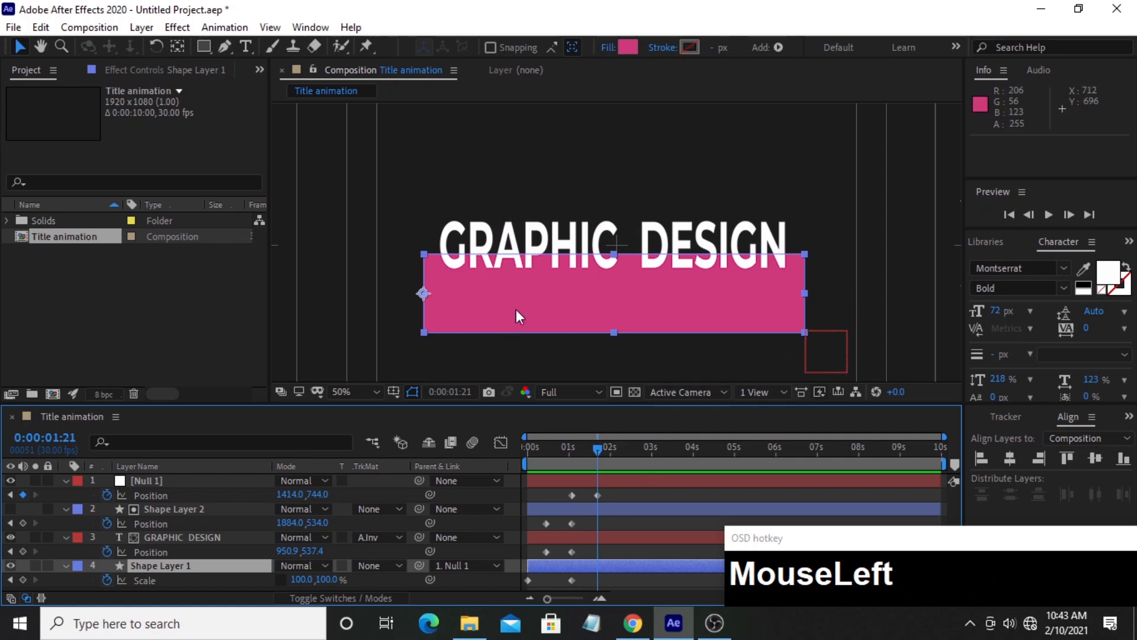
Raise the null's position keyframe at 0:00:01:21 to 1414, 707 and preview the animation from the start.
{"action": "mouse_move", "coordinate": [600, 447]}
{"action": "left_mouse_down"}
{"action": "mouse_move", "coordinate": [576, 446]}
{"action": "mouse_move", "coordinate": [602, 446]}
{"action": "left_mouse_up"}
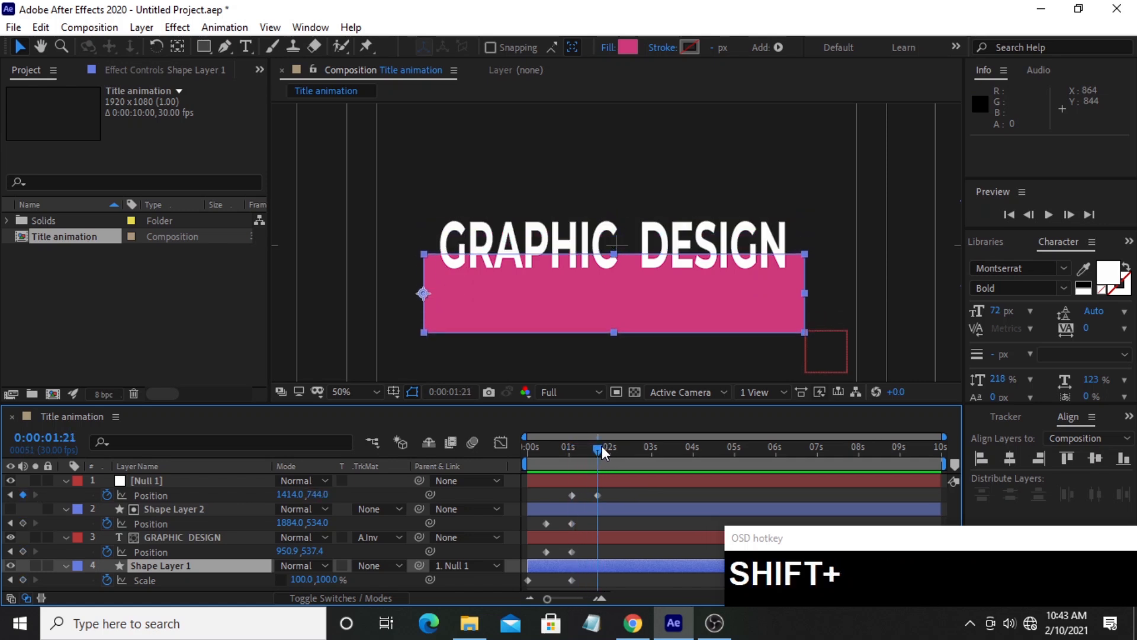
{"action": "left_click", "coordinate": [598, 495]}
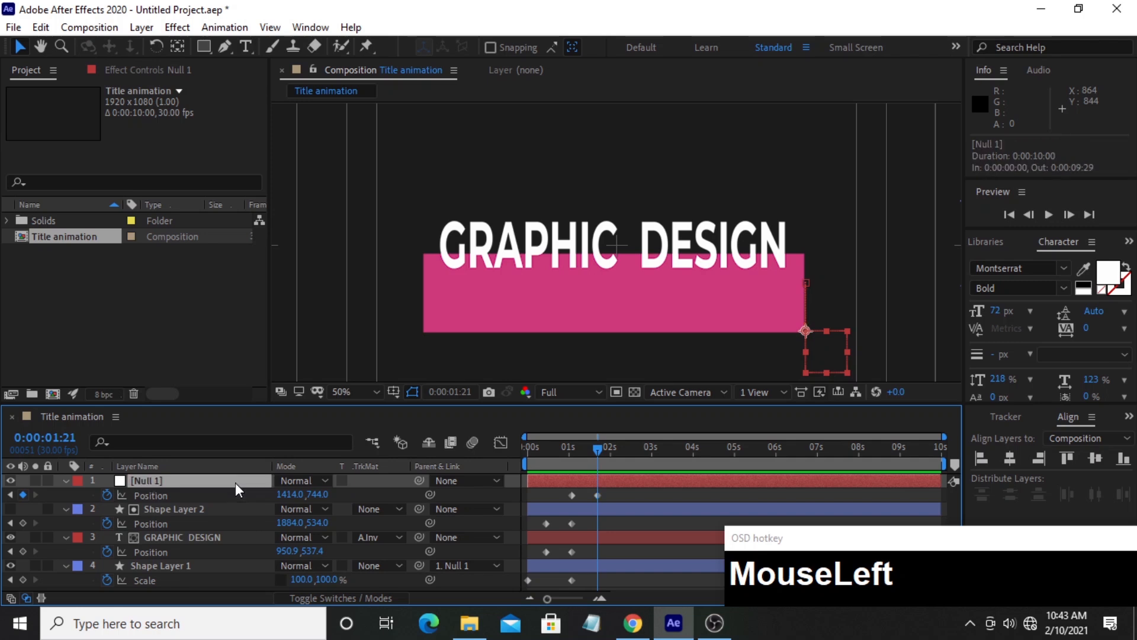
{"action": "left_click_drag", "start_coordinate": [314, 494], "coordinate": [296, 495]}
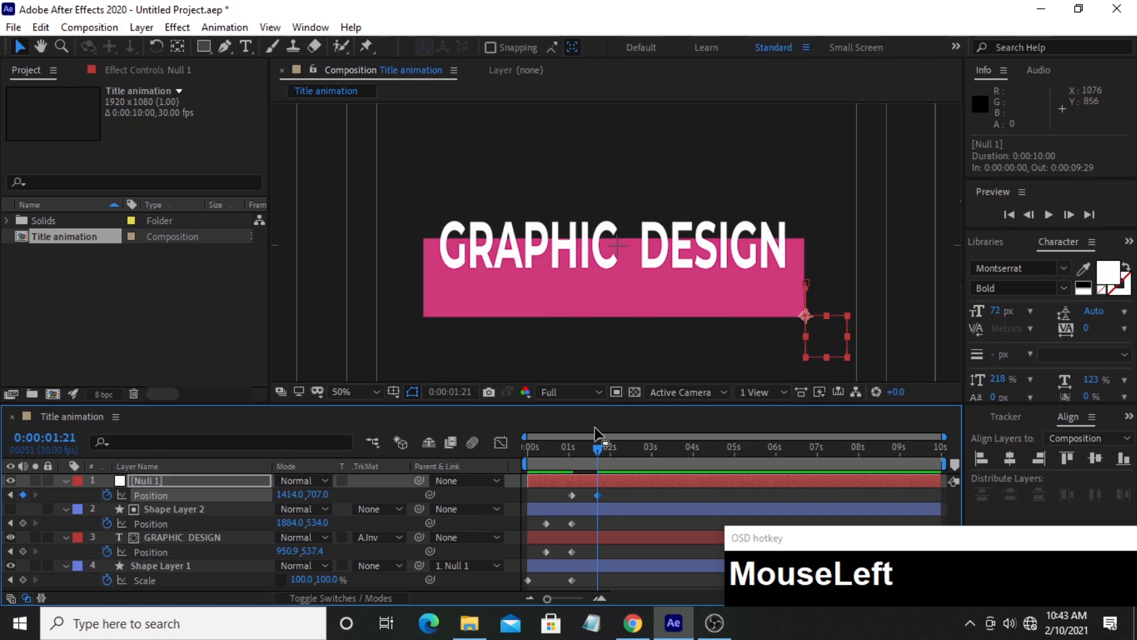
{"action": "left_click_drag", "start_coordinate": [599, 447], "coordinate": [380, 347]}
{"action": "key", "text": "space"}
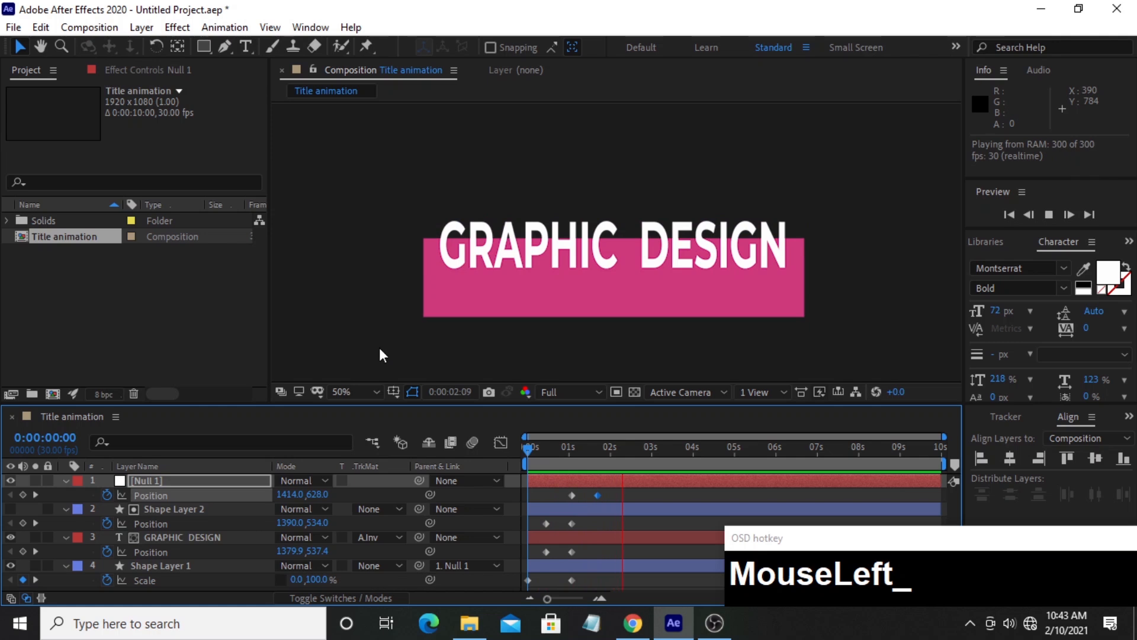
{"action": "key", "text": "space"}
{"action": "key", "text": "space"}
Return to the null's keyframe at 0:00:01:21 and hide the Null 1 layer.
{"action": "left_click_drag", "start_coordinate": [621, 449], "coordinate": [597, 448]}
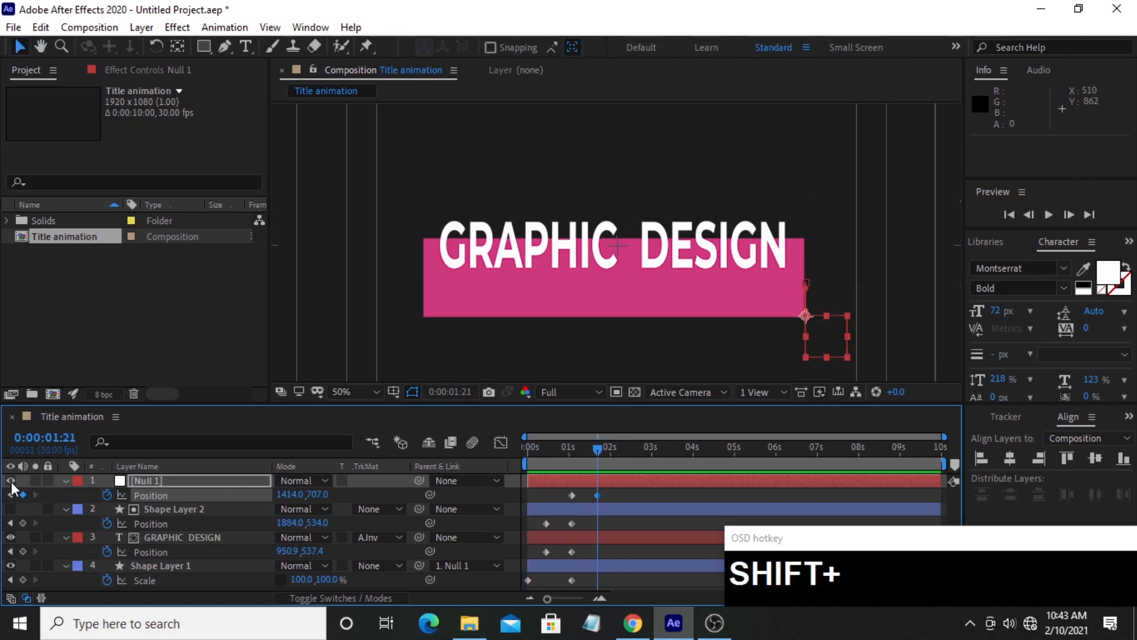
{"action": "left_click", "coordinate": [11, 482]}
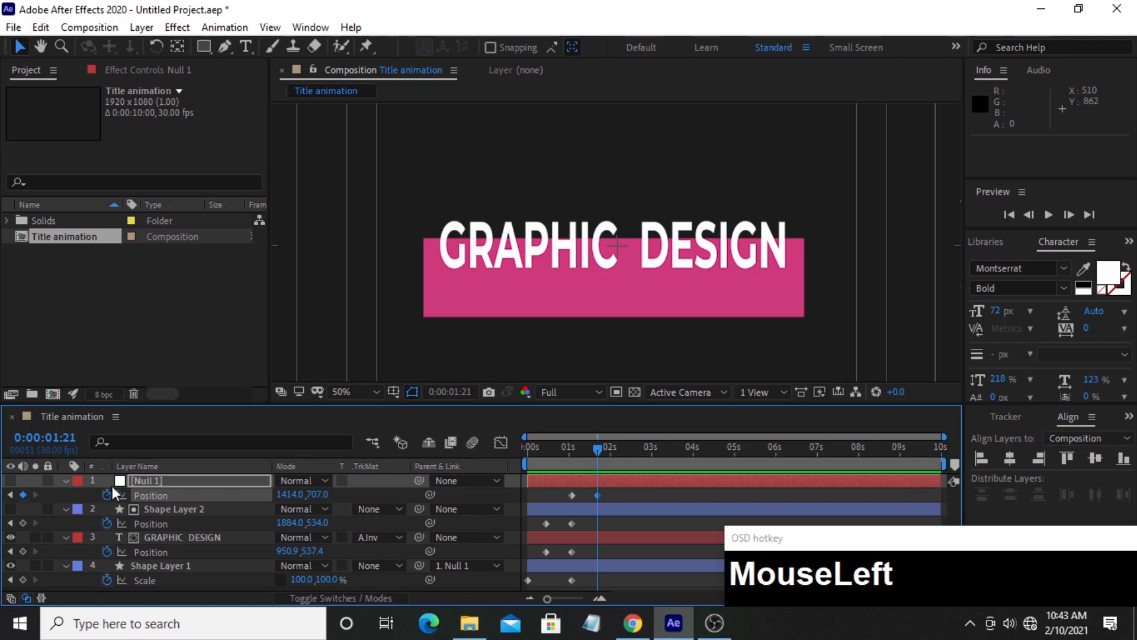
With no layer selected, draw a small square about 84 px wide on the pink rectangle below the GRAPHIC DESIGN text.
{"action": "left_click", "coordinate": [617, 302]}
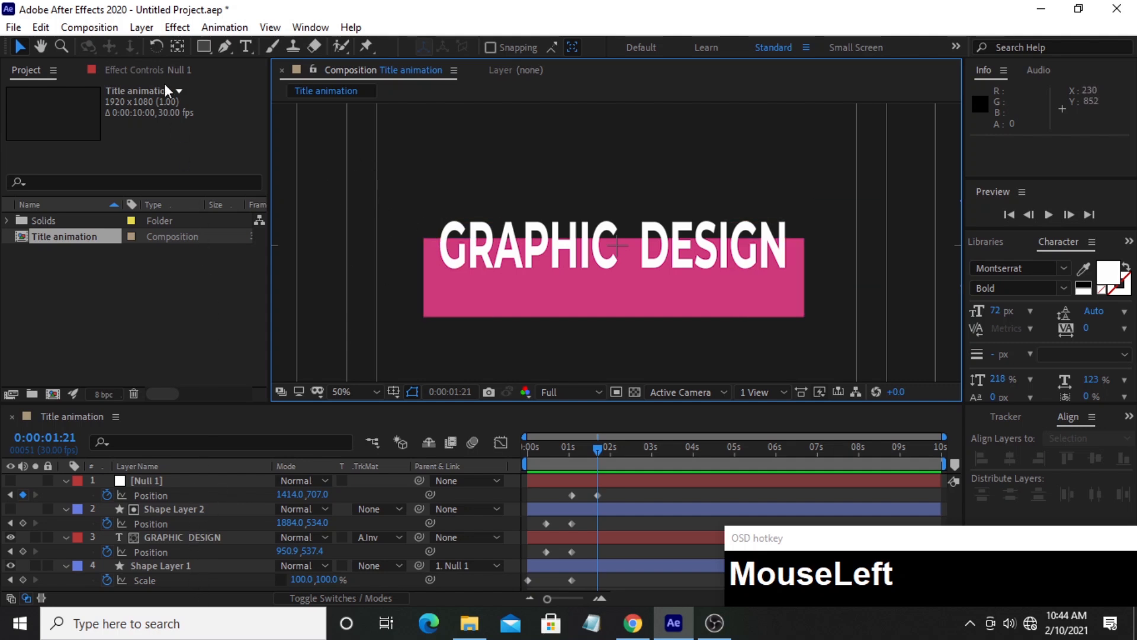
{"action": "left_click", "coordinate": [207, 49]}
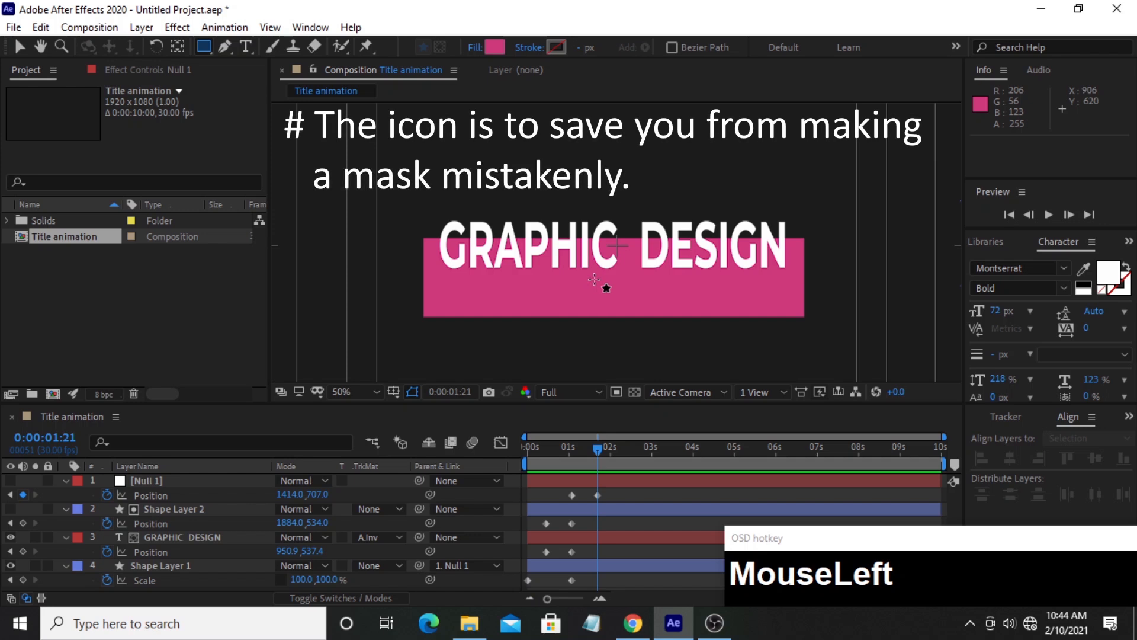
{"action": "mouse_move", "coordinate": [594, 279]}
{"action": "left_mouse_down"}
{"action": "mouse_move", "coordinate": [622, 305]}
{"action": "mouse_move", "coordinate": [629, 298]}
{"action": "left_mouse_up"}
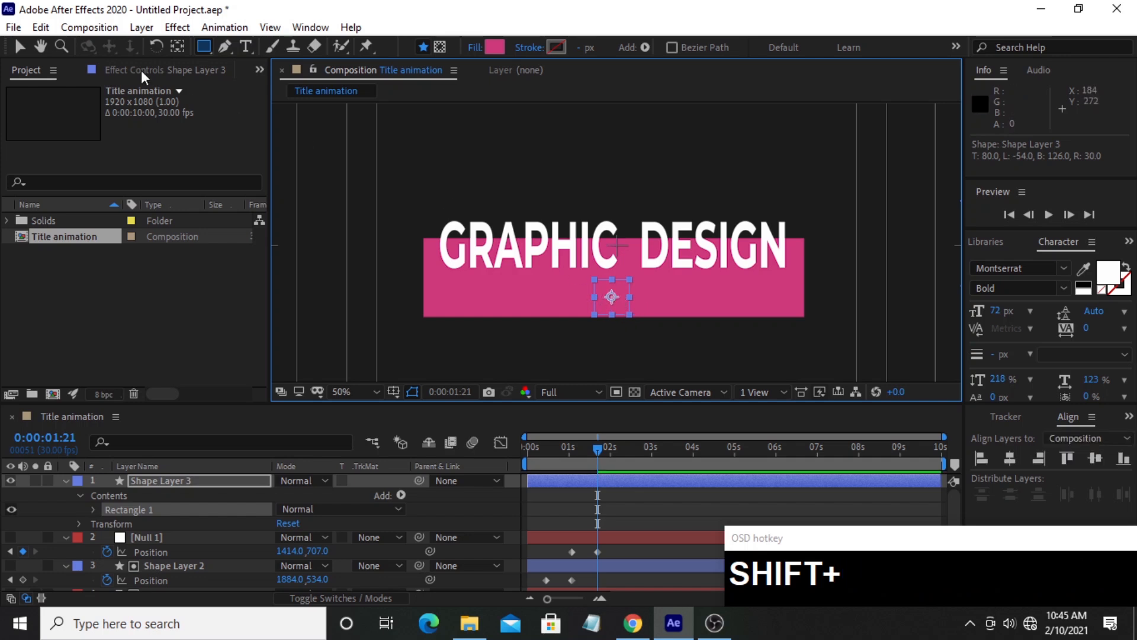
Fill the new square with white (FFFFFF) and reselect its layer.
{"action": "left_click", "coordinate": [22, 47]}
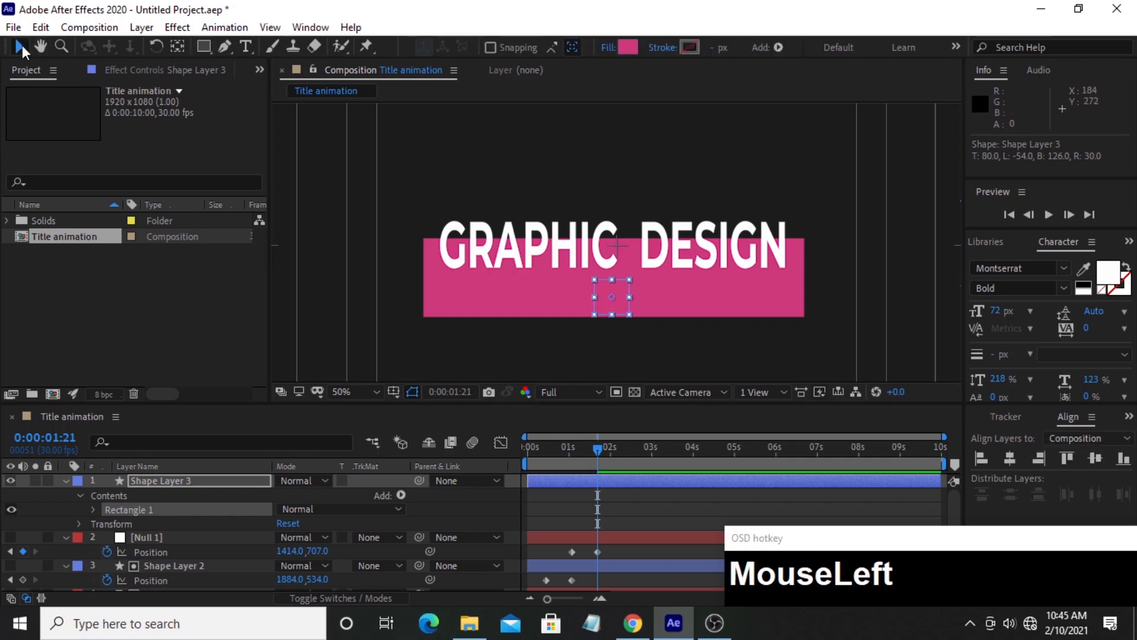
{"action": "left_click", "coordinate": [621, 46]}
{"action": "left_click_drag", "start_coordinate": [129, 60], "coordinate": [23, 43]}
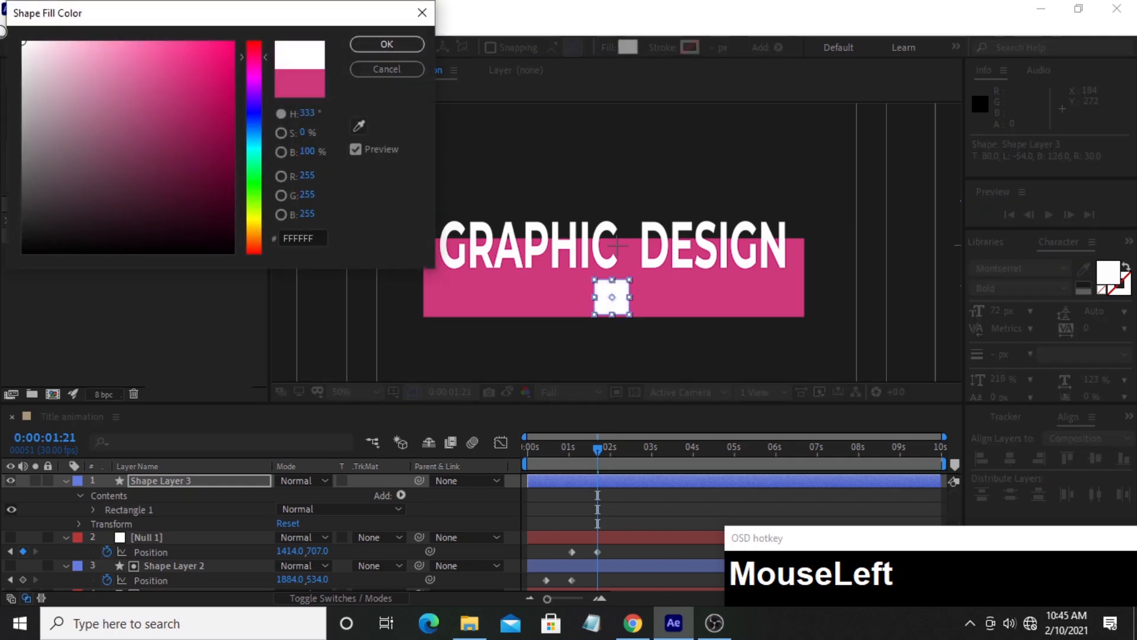
{"action": "left_click", "coordinate": [384, 43]}
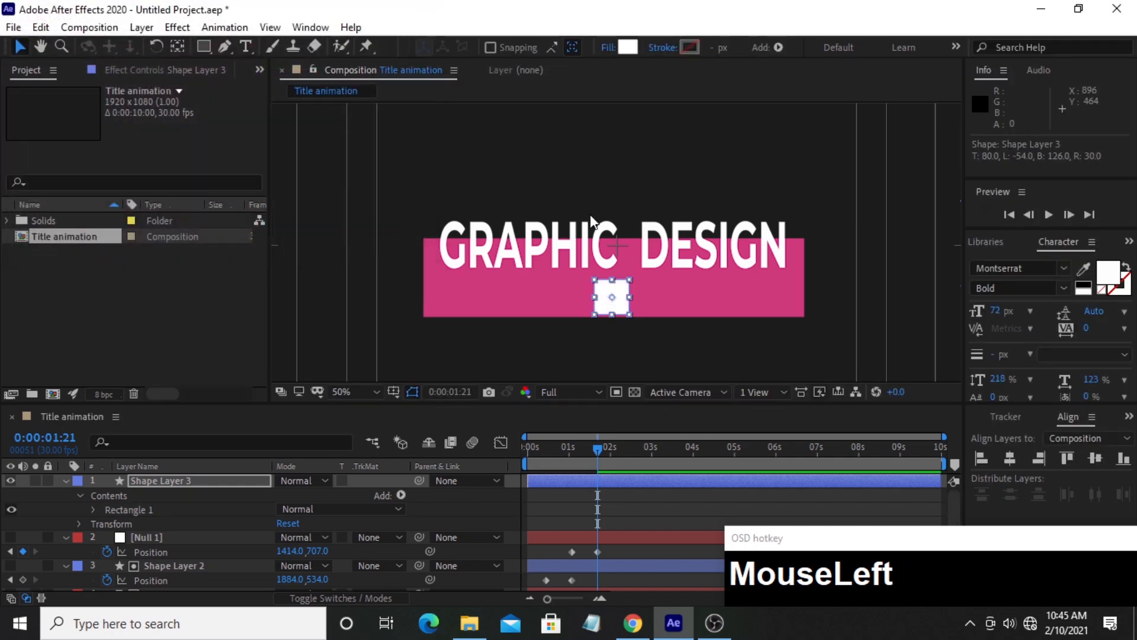
{"action": "left_click", "coordinate": [656, 357]}
{"action": "left_click", "coordinate": [621, 300]}
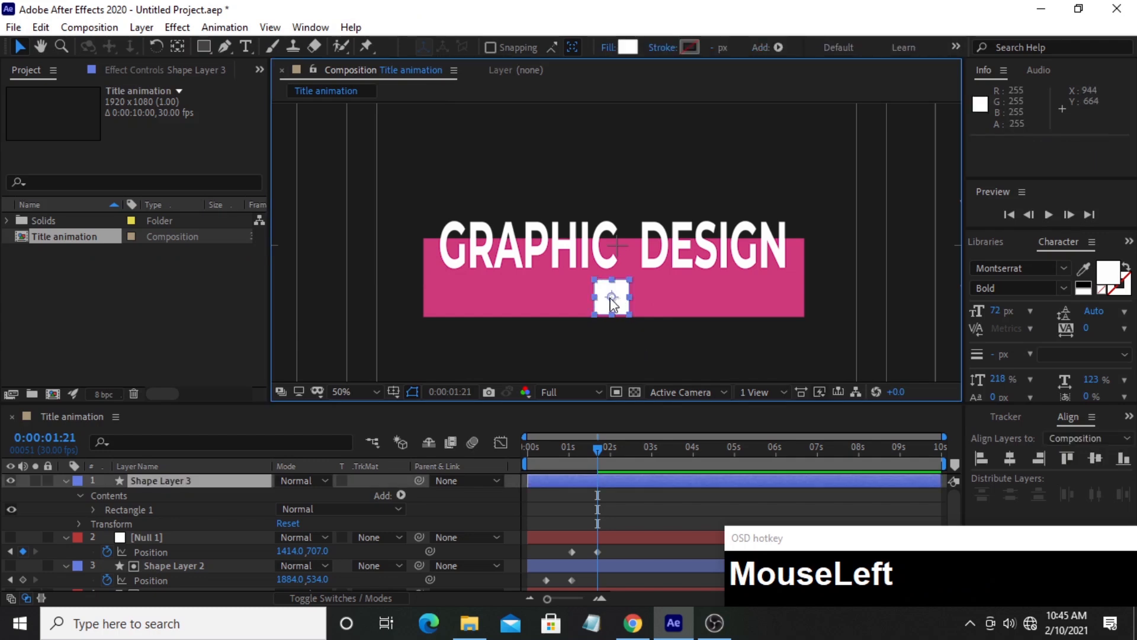
Use the Pan Behind tool to shift and re-centre the square's anchor point, and move the square to 962, 656.
{"action": "left_click", "coordinate": [177, 49]}
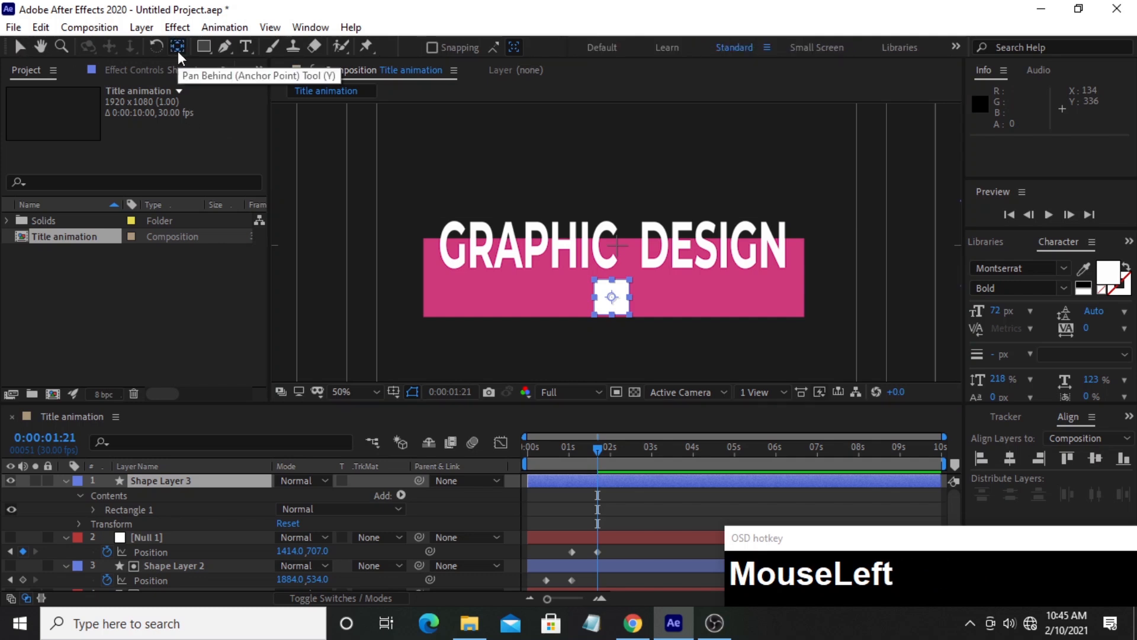
{"action": "left_click_drag", "start_coordinate": [612, 296], "coordinate": [681, 296]}
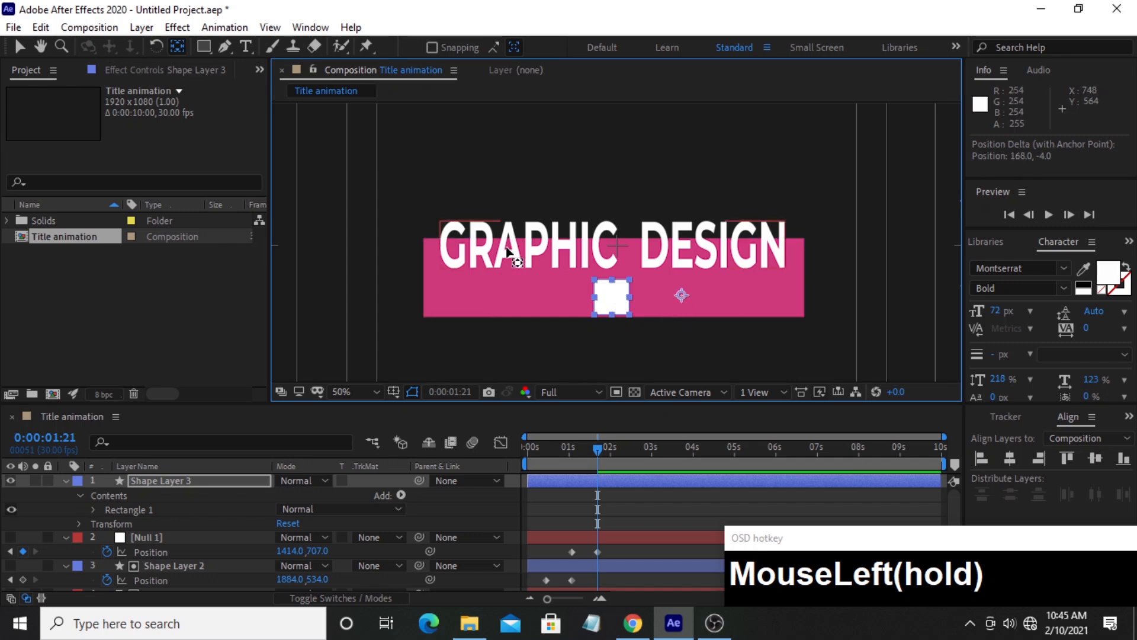
{"action": "double_click", "coordinate": [177, 49], "text": "ctrl"}
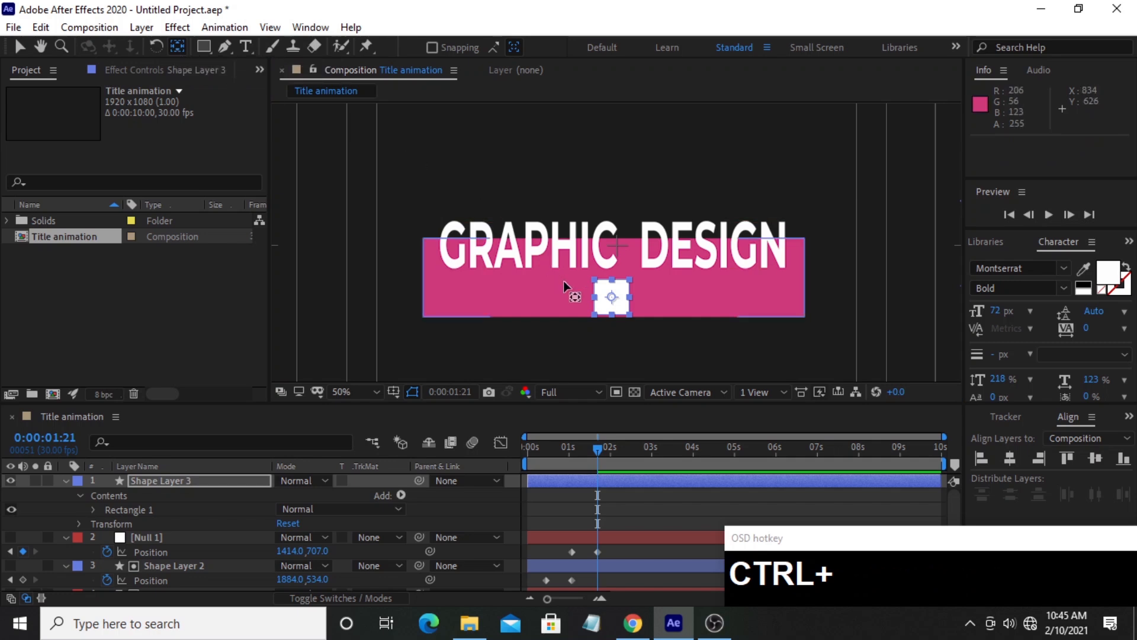
{"action": "left_click", "coordinate": [20, 49]}
{"action": "left_click_drag", "start_coordinate": [605, 306], "coordinate": [611, 305]}
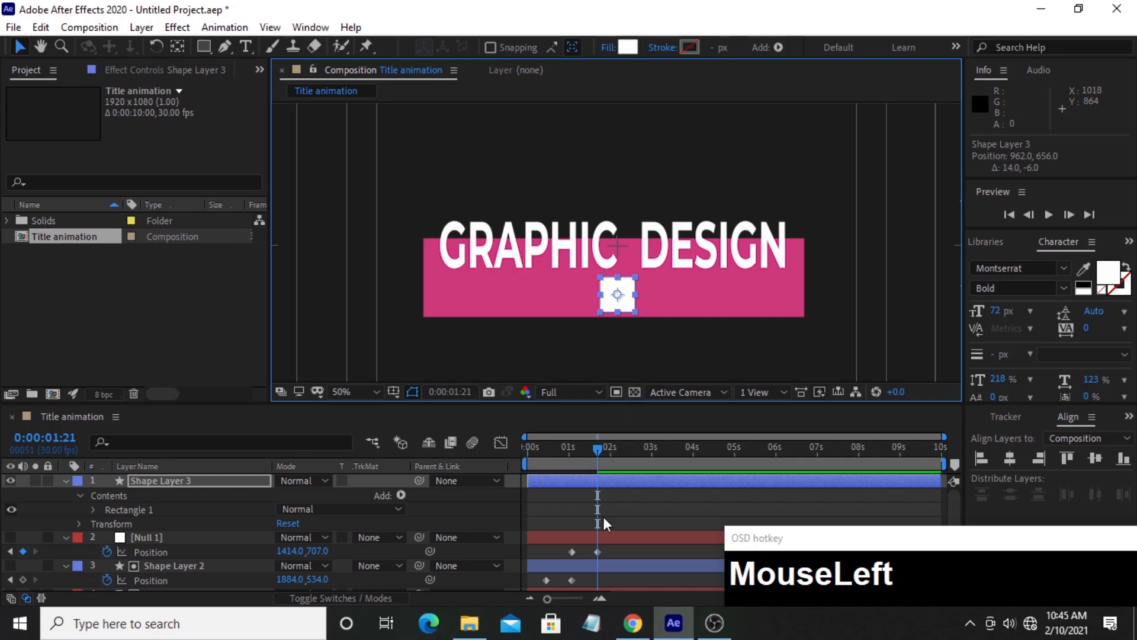
Add a 0° rotation keyframe to Shape Layer 3 at 0:00:01:14.
{"action": "left_click", "coordinate": [214, 482]}
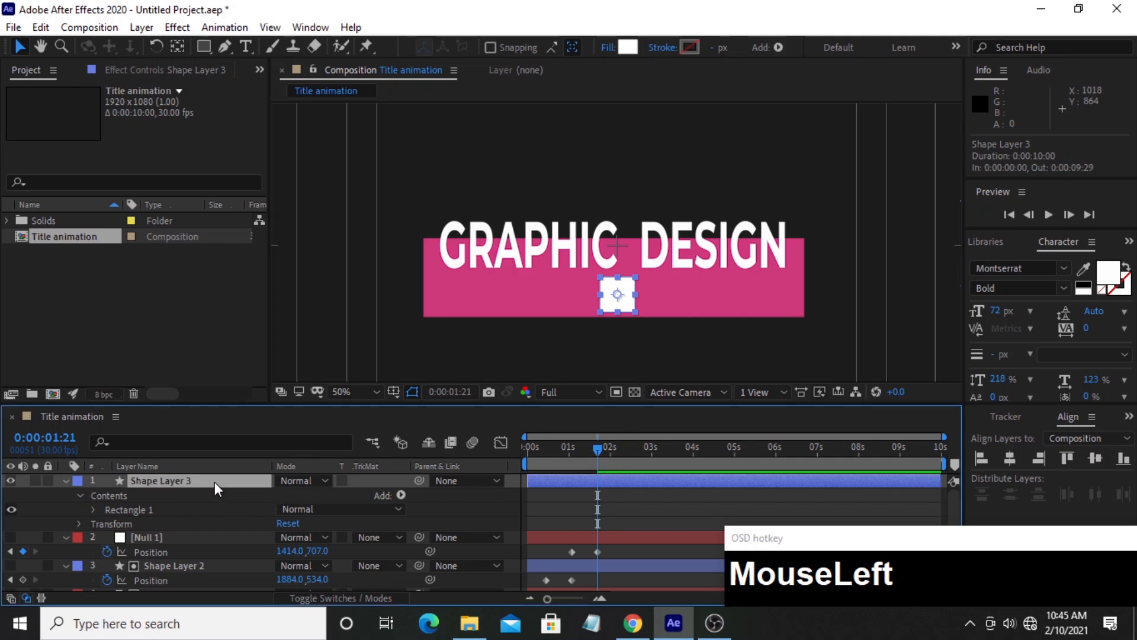
{"action": "key", "text": "r"}
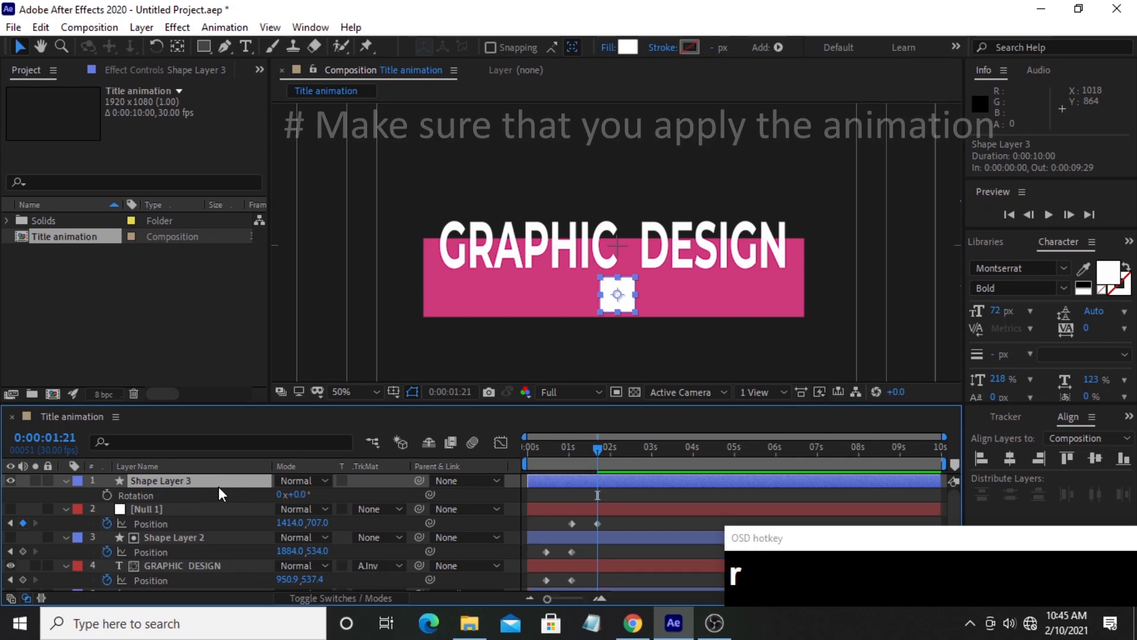
{"action": "left_click", "coordinate": [197, 484]}
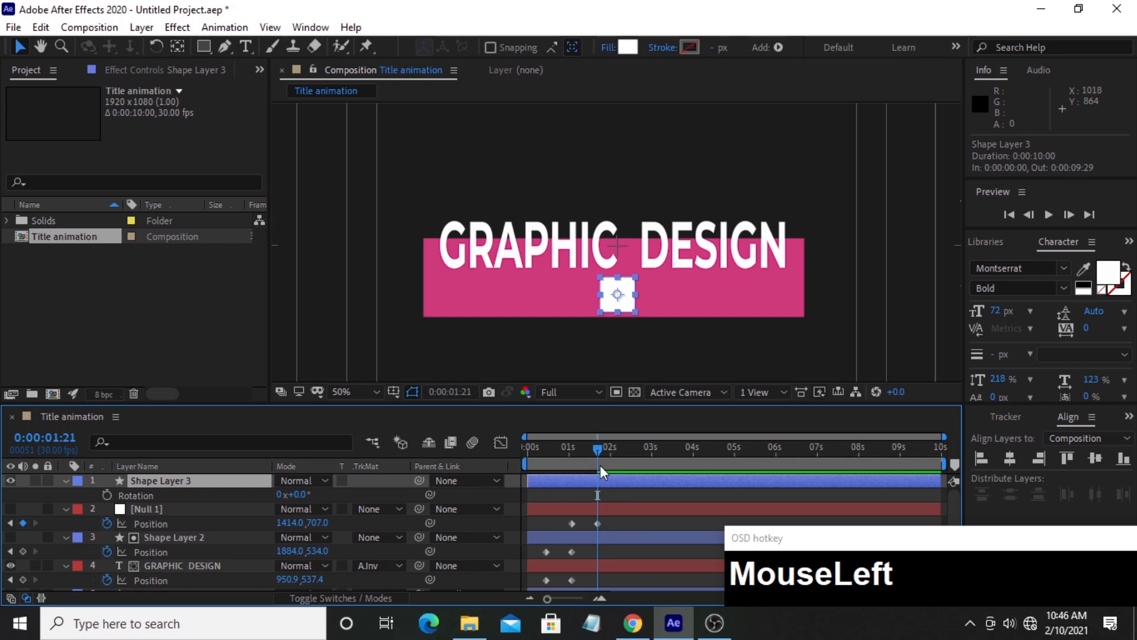
{"action": "left_click_drag", "start_coordinate": [598, 449], "coordinate": [588, 471]}
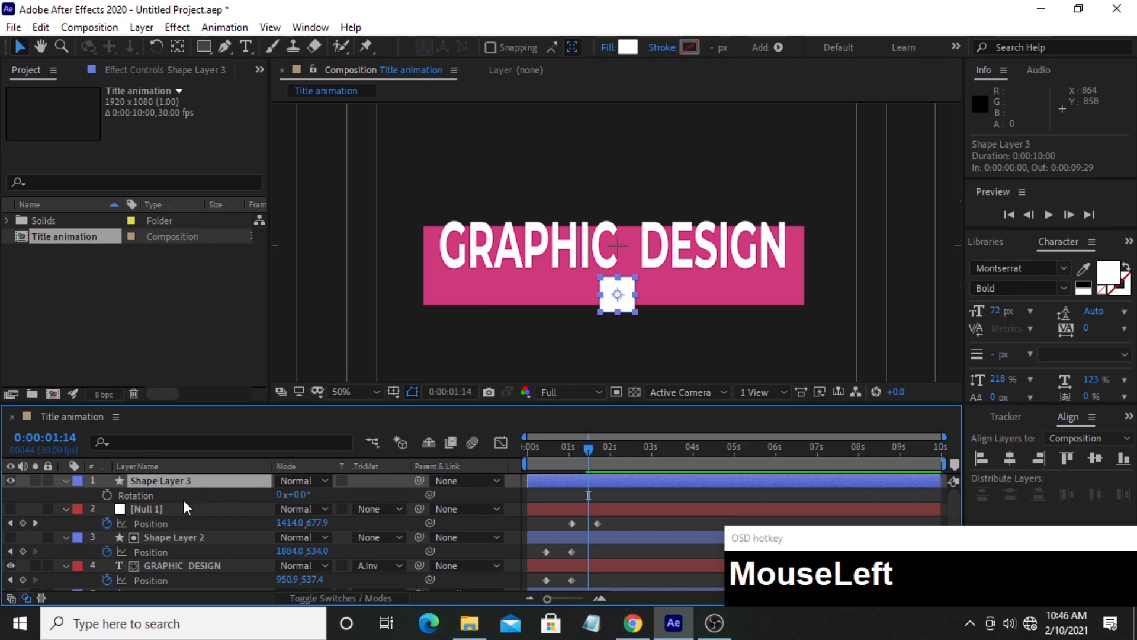
{"action": "left_click", "coordinate": [107, 496]}
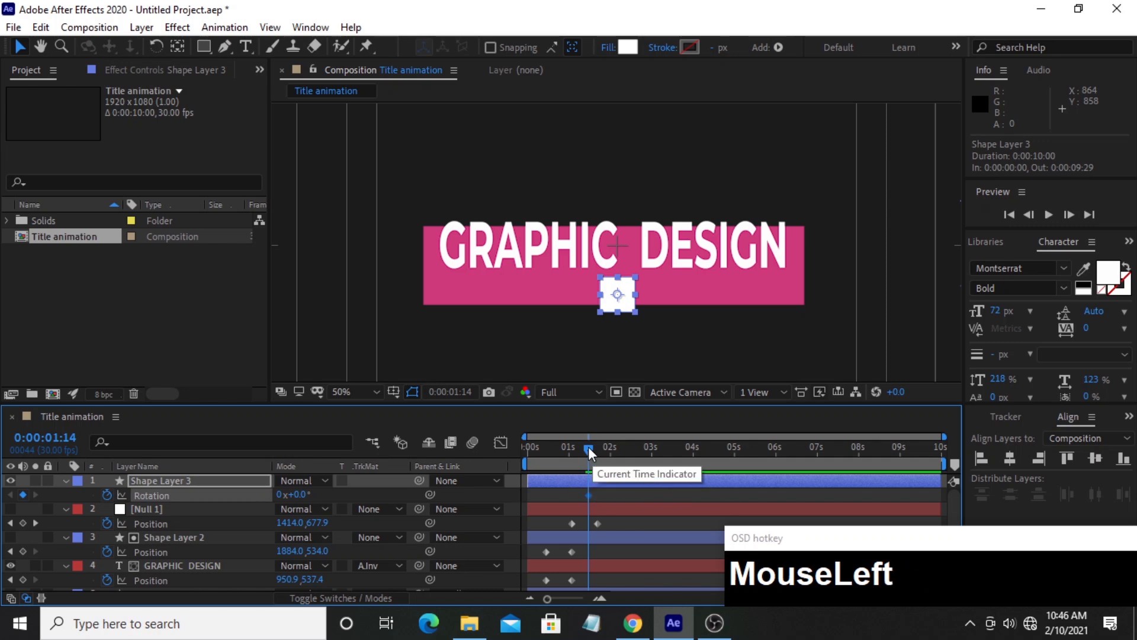
Set Shape Layer 3's rotation to 180° at 0:00:02:05 as a second keyframe.
{"action": "left_click_drag", "start_coordinate": [589, 446], "coordinate": [617, 450]}
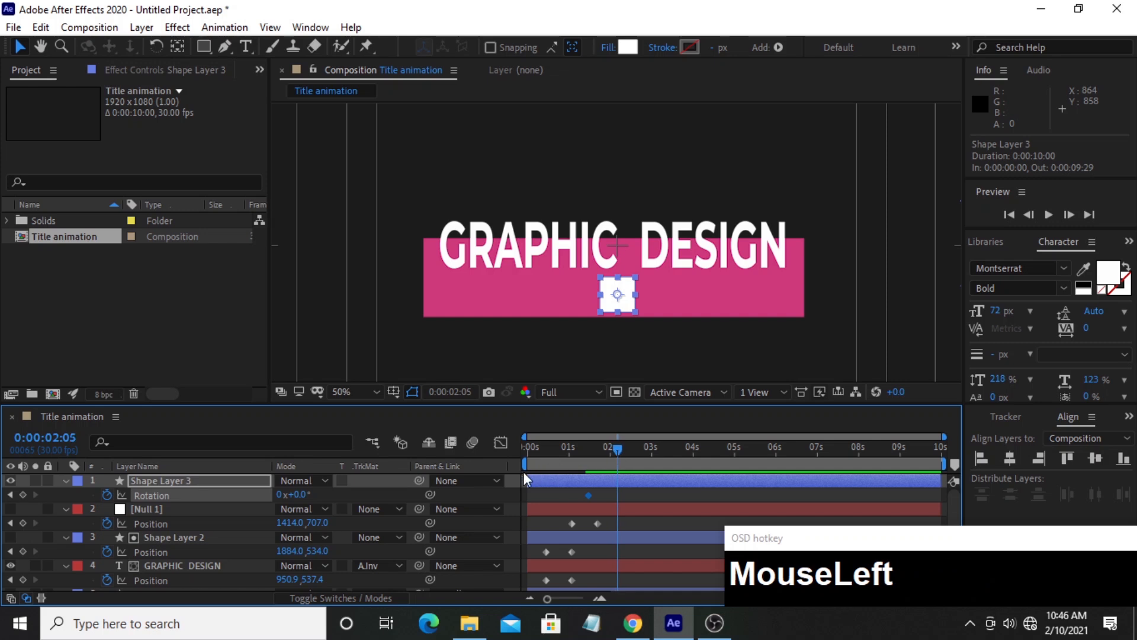
{"action": "left_click", "coordinate": [298, 496]}
{"action": "type", "text": "1"}
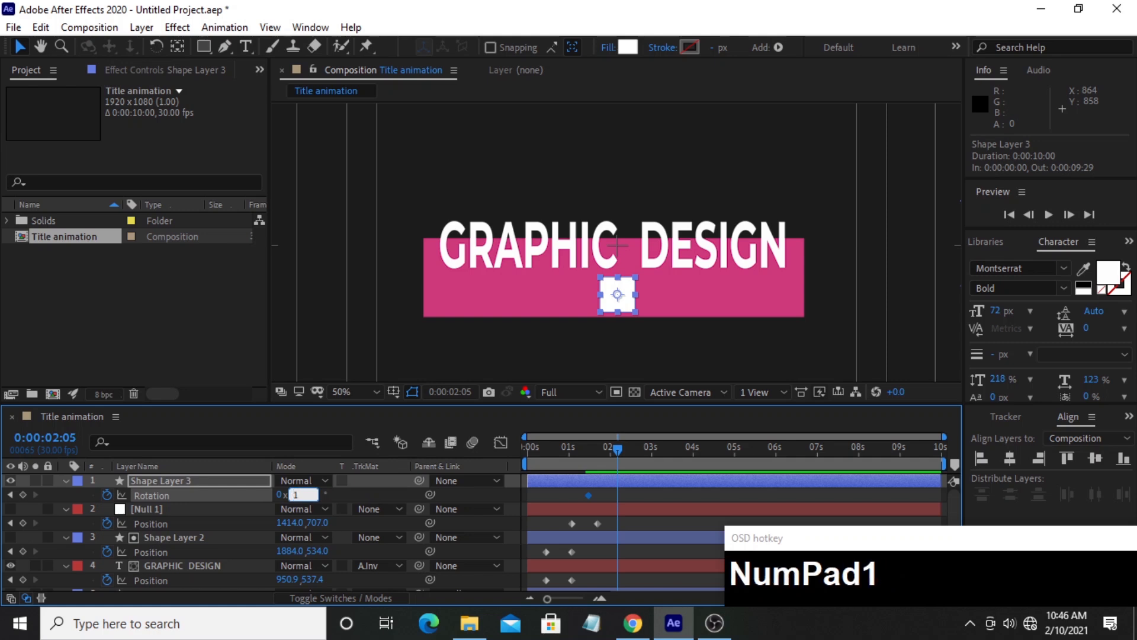
{"action": "type", "text": "80"}
{"action": "left_click", "coordinate": [371, 495]}
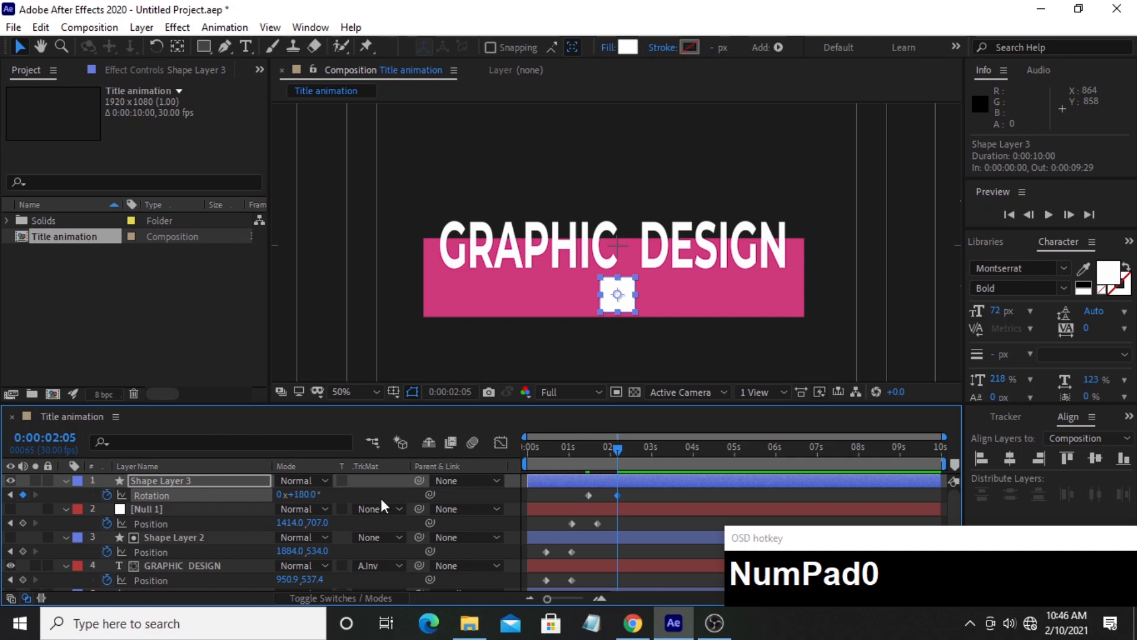
Keyframe Shape Layer 3's scale at 0% at its first rotation keyframe, 0:00:01:14.
{"action": "left_click_drag", "start_coordinate": [613, 447], "coordinate": [586, 450]}
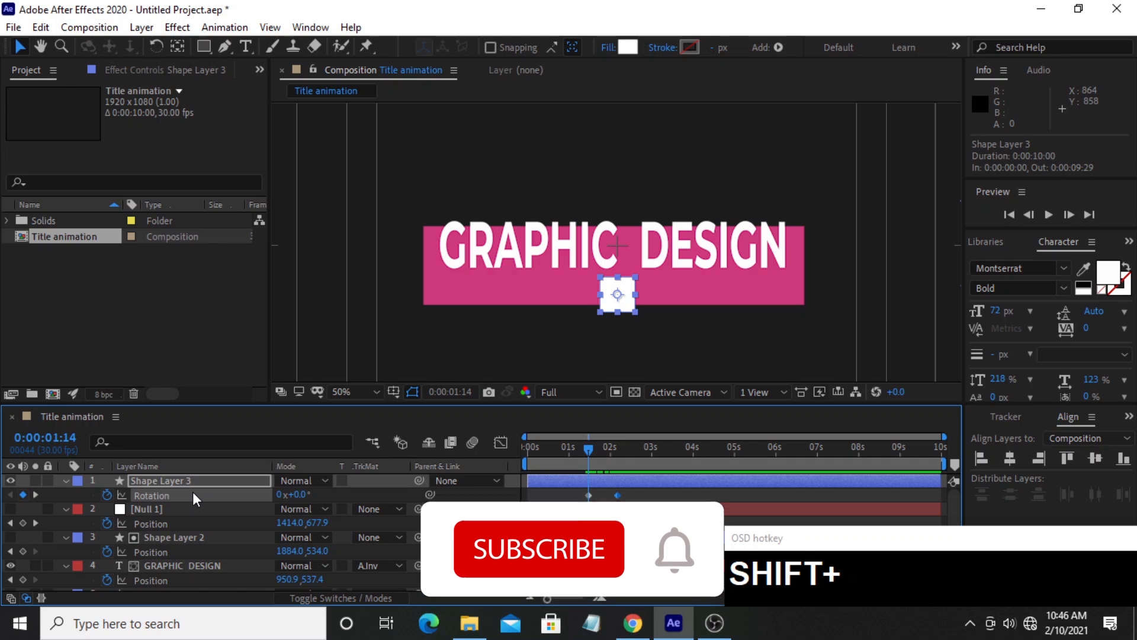
{"action": "key", "text": "shift+s"}
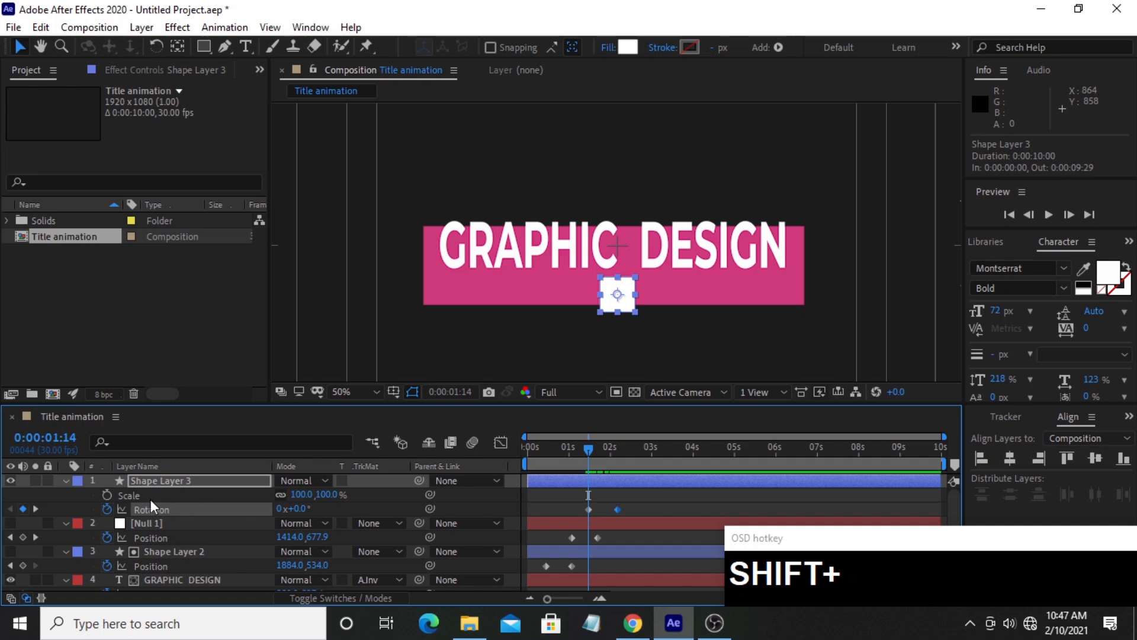
{"action": "left_click", "coordinate": [107, 497]}
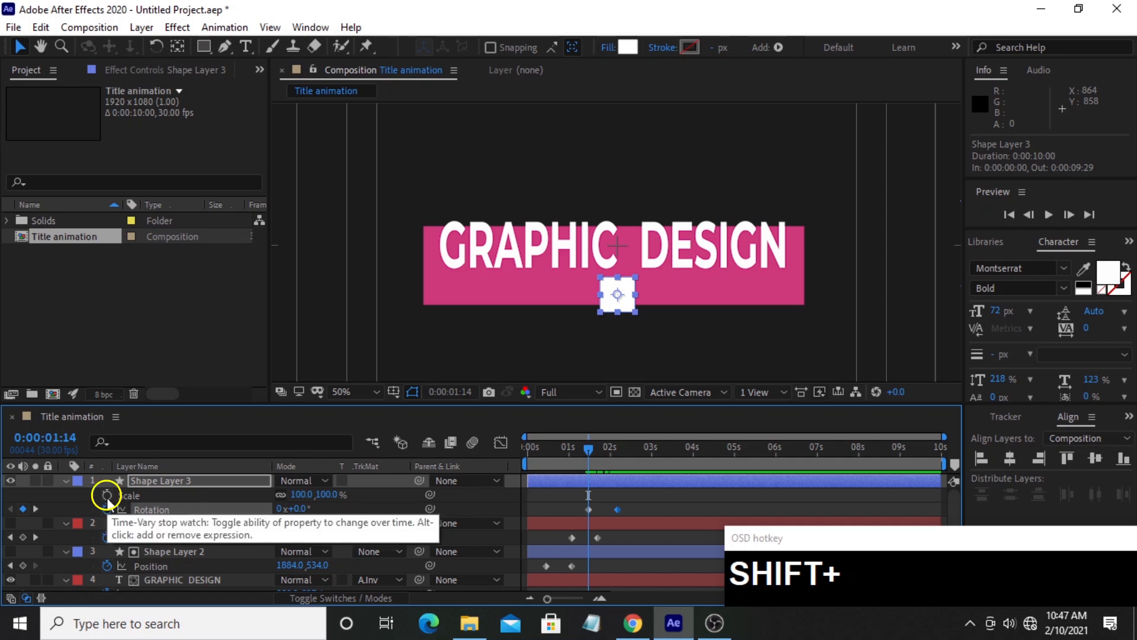
{"action": "left_click", "coordinate": [107, 496]}
{"action": "left_click", "coordinate": [304, 494]}
{"action": "type", "text": "0"}
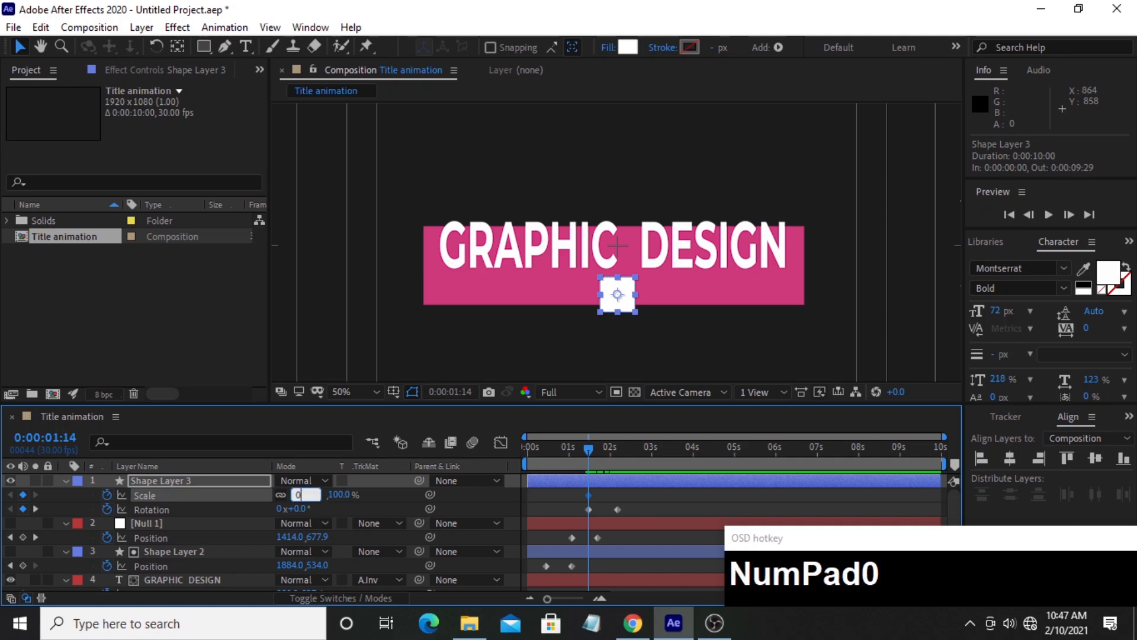
{"action": "key", "text": "Return"}
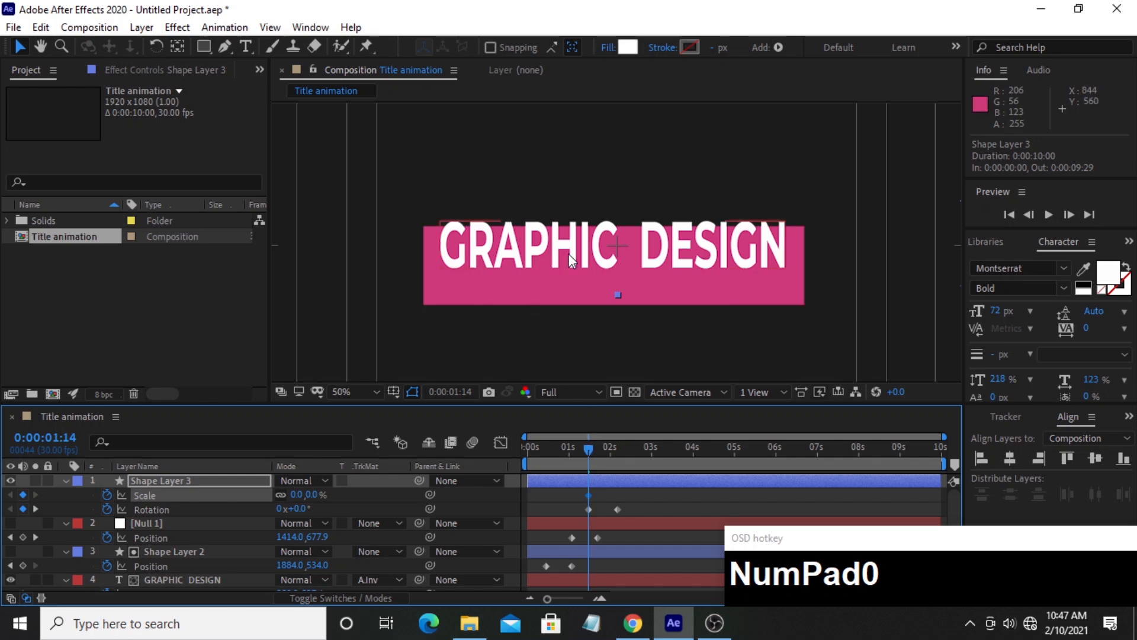
Set Shape Layer 3's scale to 100% at the second rotation keyframe, 0:00:02:05.
{"action": "left_click_drag", "start_coordinate": [587, 445], "coordinate": [629, 509]}
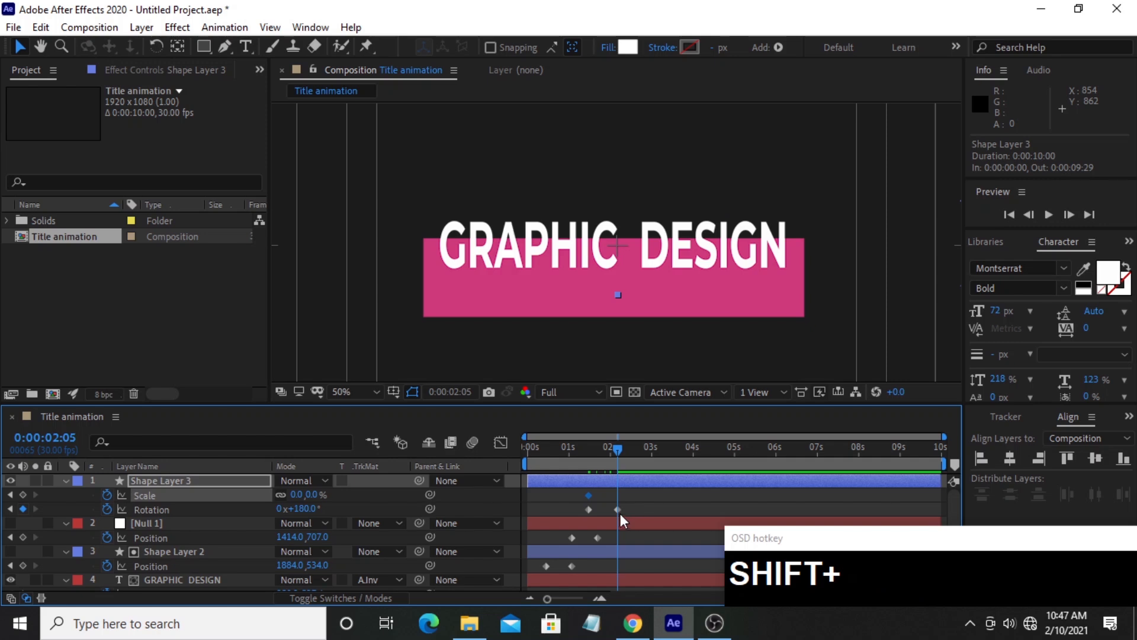
{"action": "left_click", "coordinate": [619, 510]}
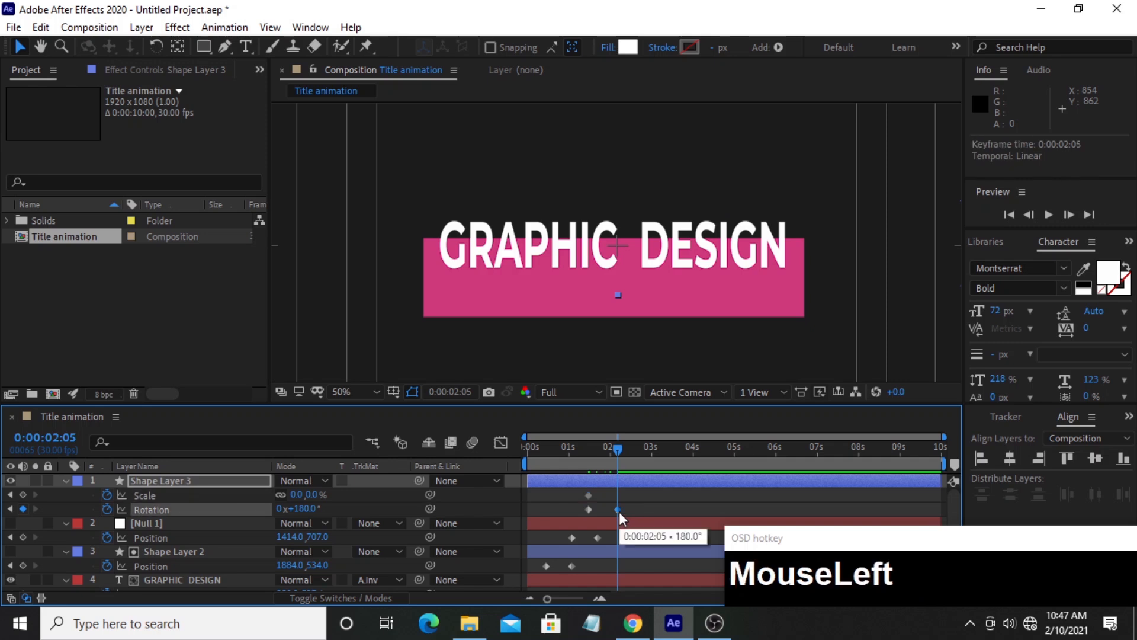
{"action": "left_click", "coordinate": [313, 495]}
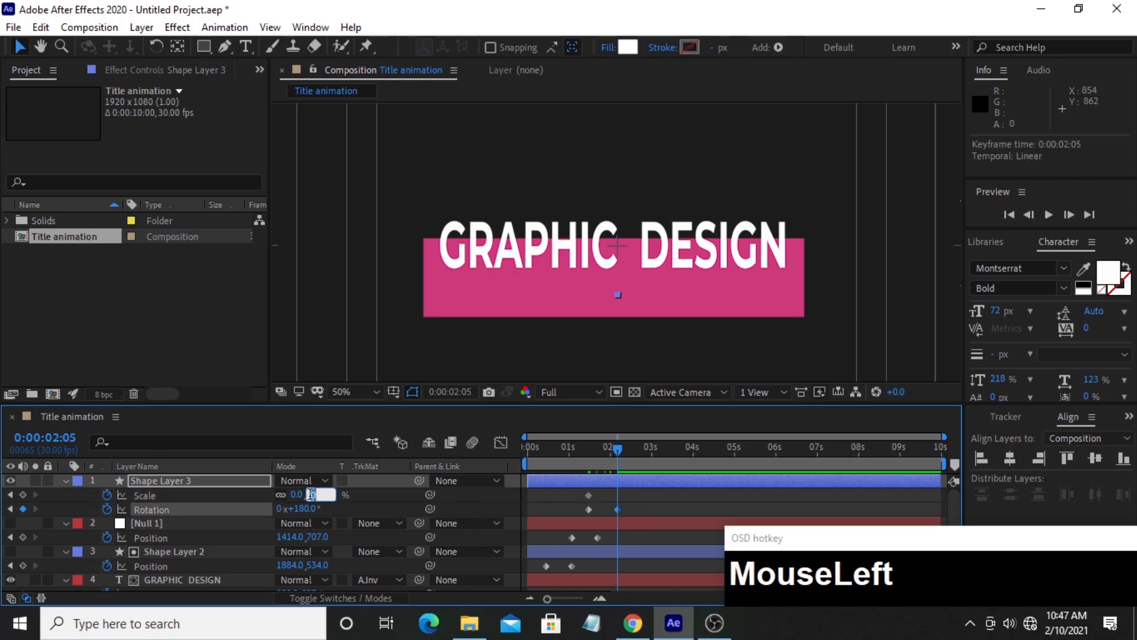
{"action": "type", "text": "100"}
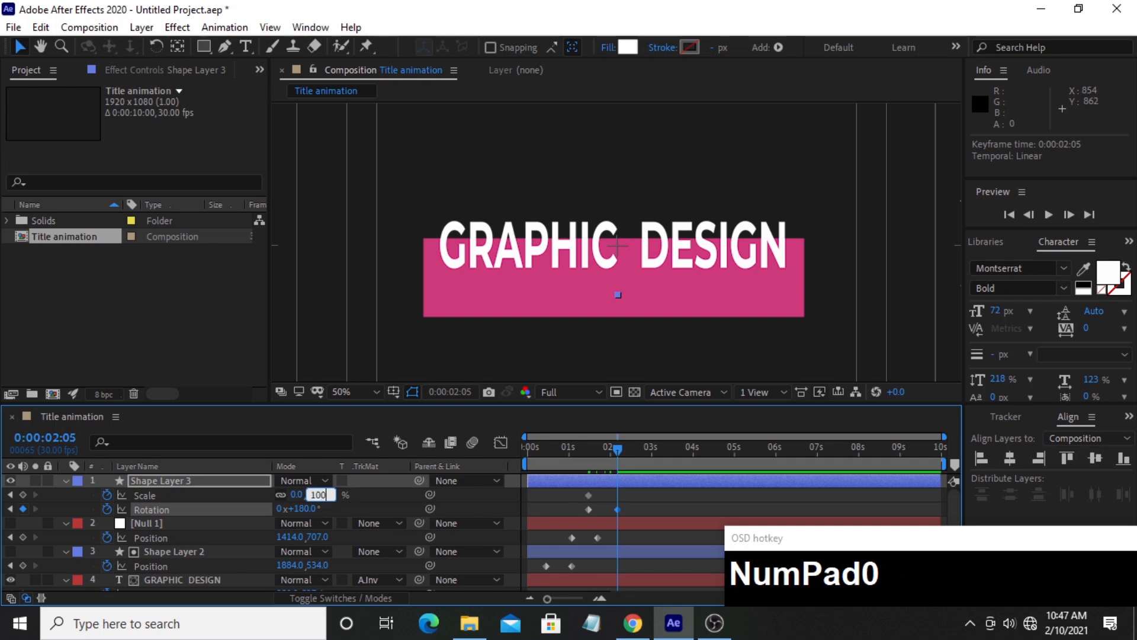
{"action": "key", "text": "Return"}
Preview the square's growing and rotating animation from 0:00:01:14, and again from 0:00:01:02.
{"action": "left_click_drag", "start_coordinate": [620, 451], "coordinate": [588, 450]}
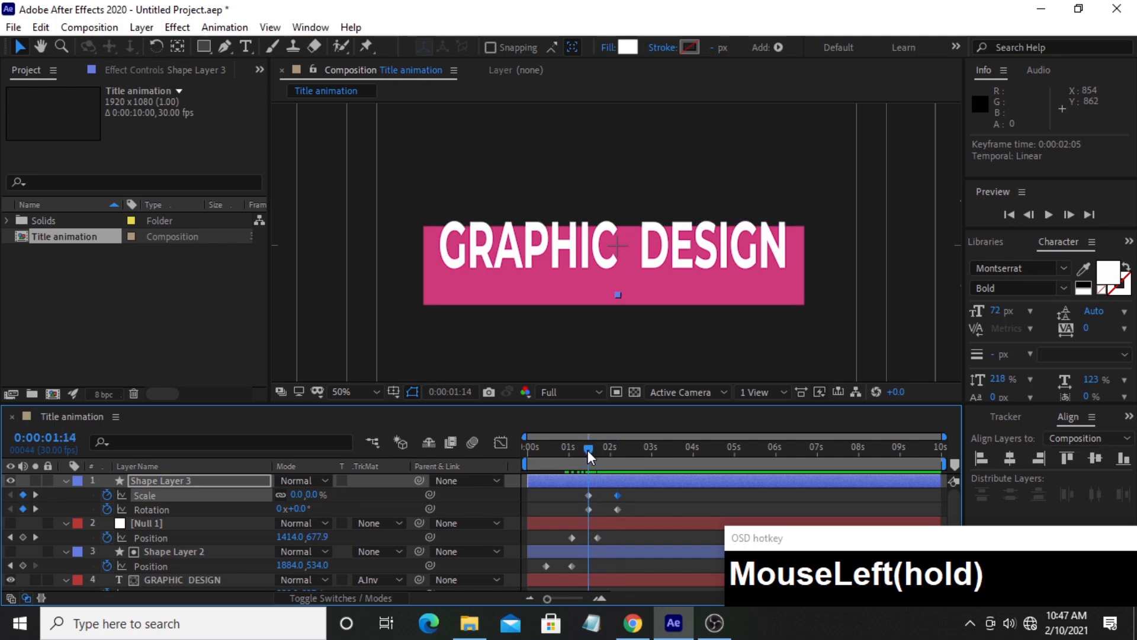
{"action": "key", "text": "shift+space"}
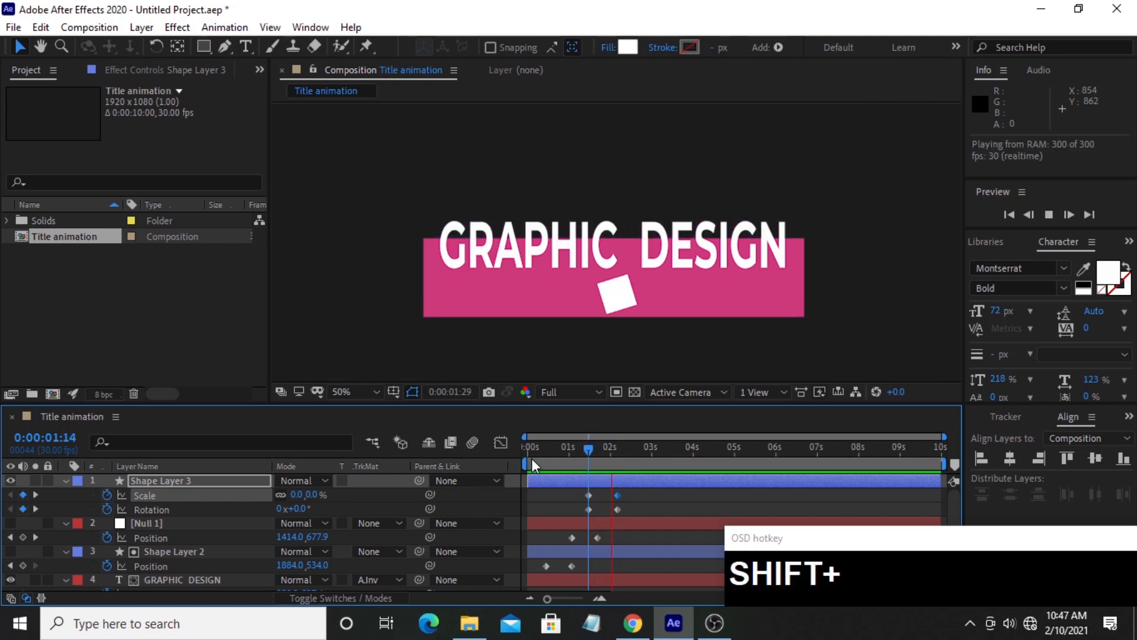
{"action": "key", "text": "space"}
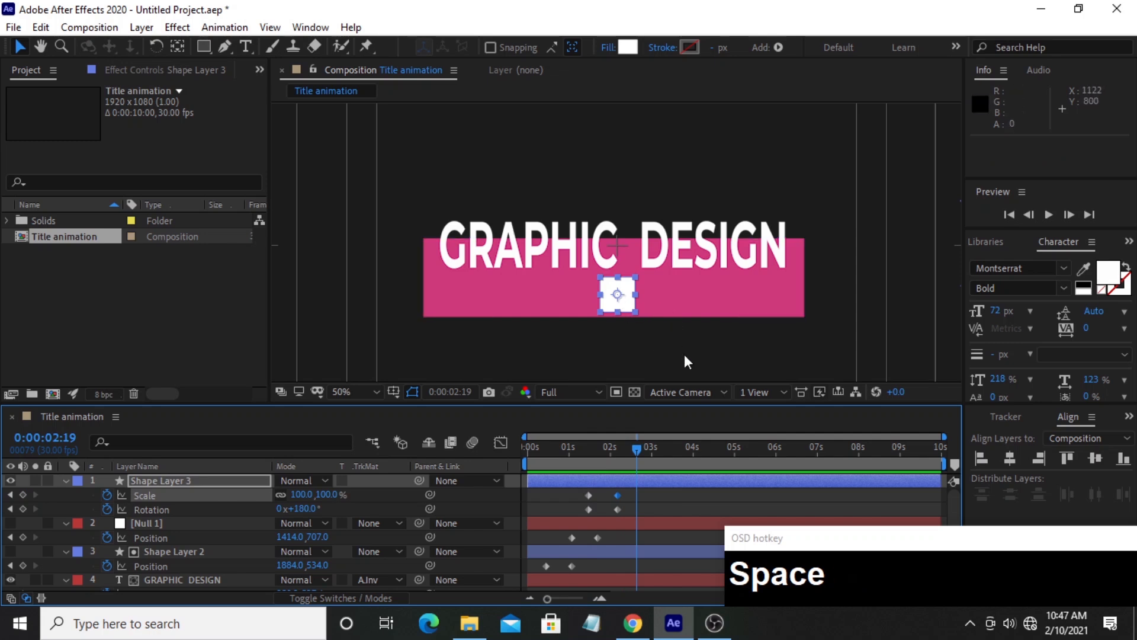
{"action": "left_click_drag", "start_coordinate": [635, 451], "coordinate": [576, 450]}
{"action": "key", "text": "shift+space"}
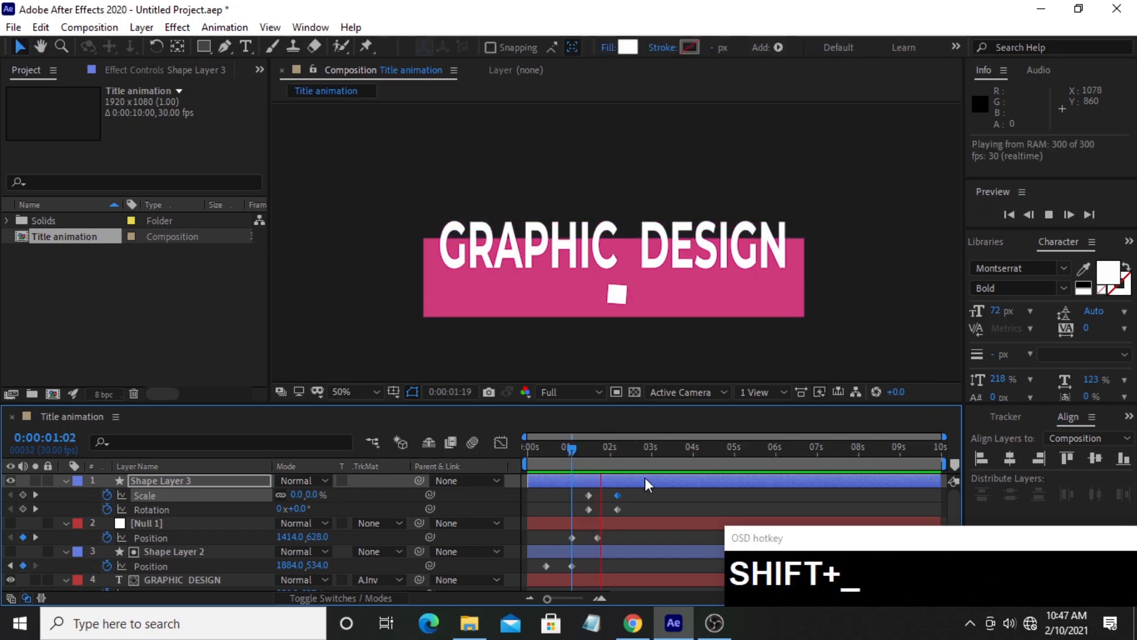
{"action": "key", "text": "space"}
Add a position keyframe to Shape Layer 3 at 0:00:02:05.
{"action": "left_click_drag", "start_coordinate": [632, 449], "coordinate": [618, 449]}
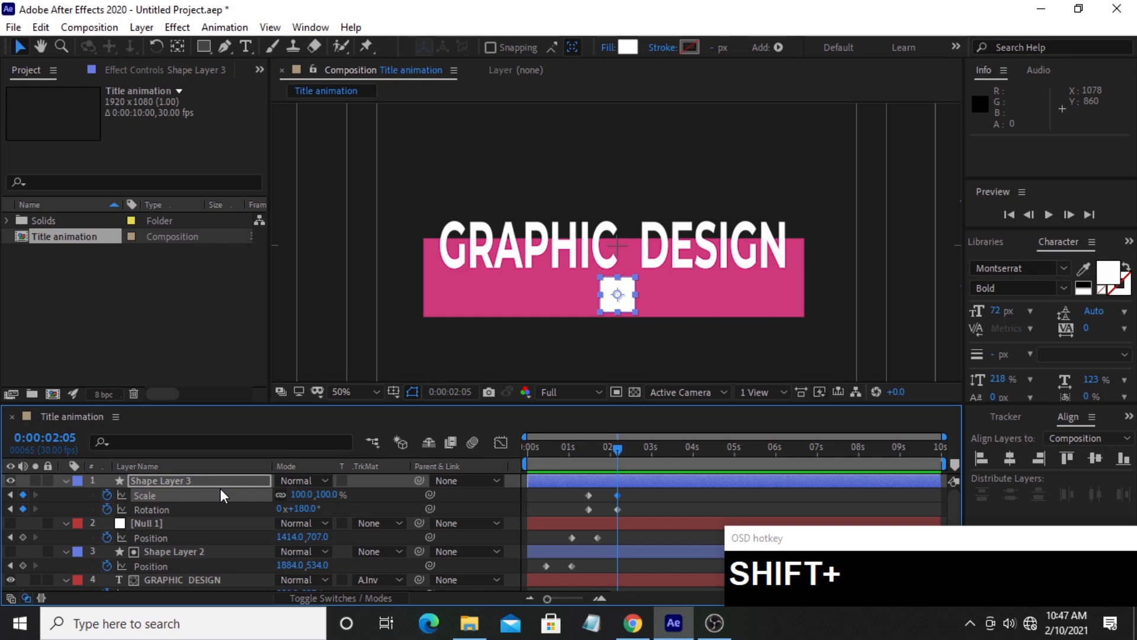
{"action": "key", "text": "shift+p"}
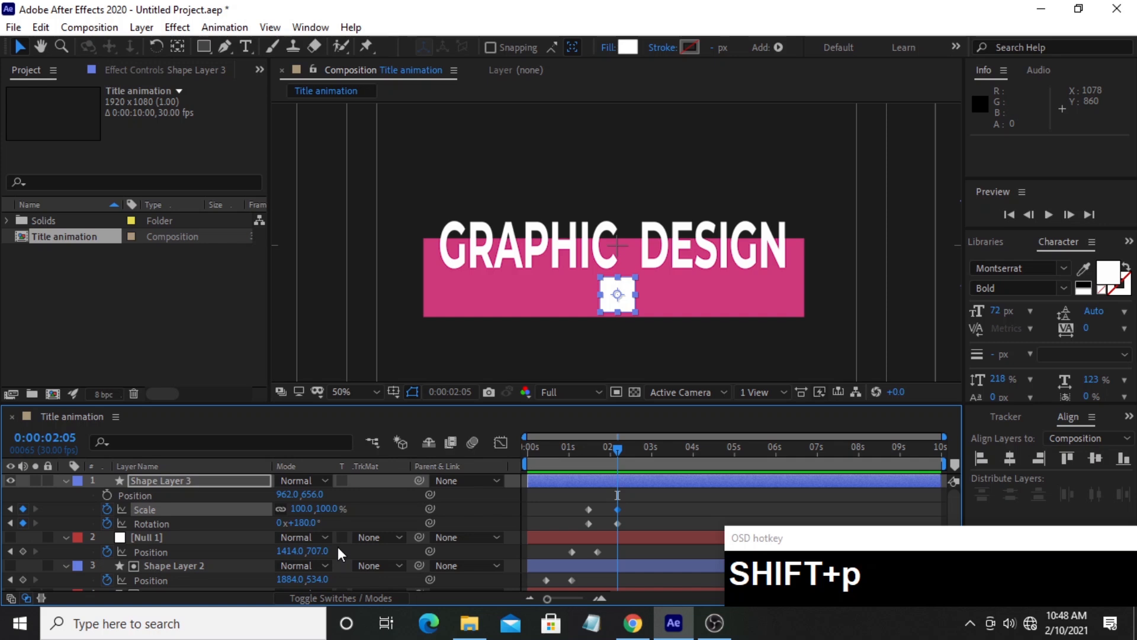
{"action": "left_click", "coordinate": [106, 495]}
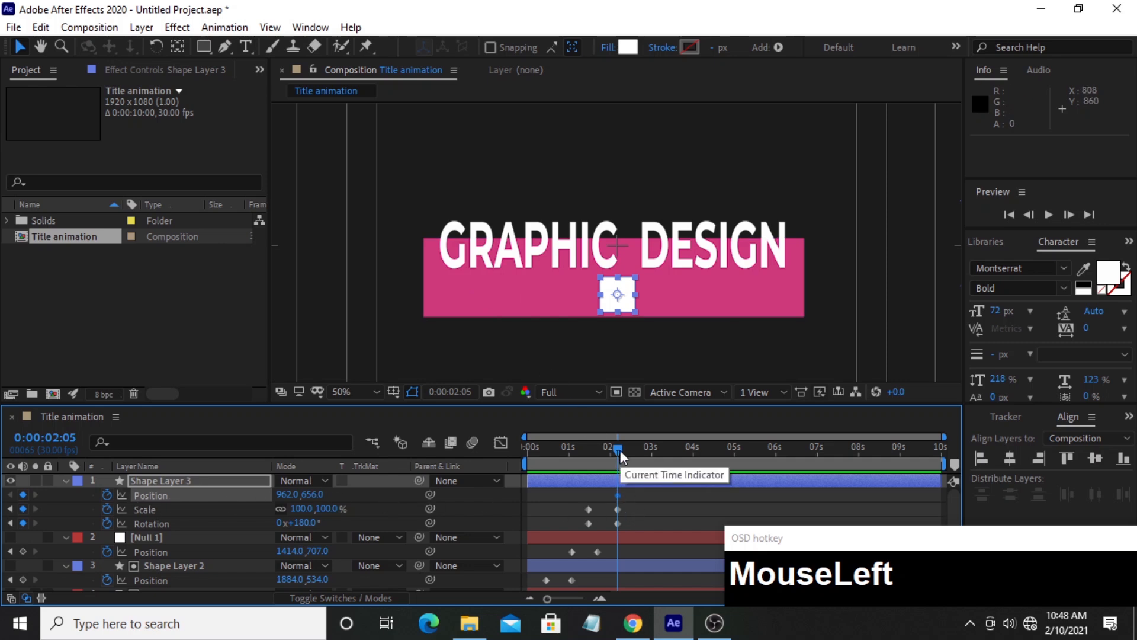
Keyframe the white square's position at 584, 656 at 0:00:03:08, sliding it horizontally toward the pink rectangle's left edge.
{"action": "left_click_drag", "start_coordinate": [619, 450], "coordinate": [666, 453]}
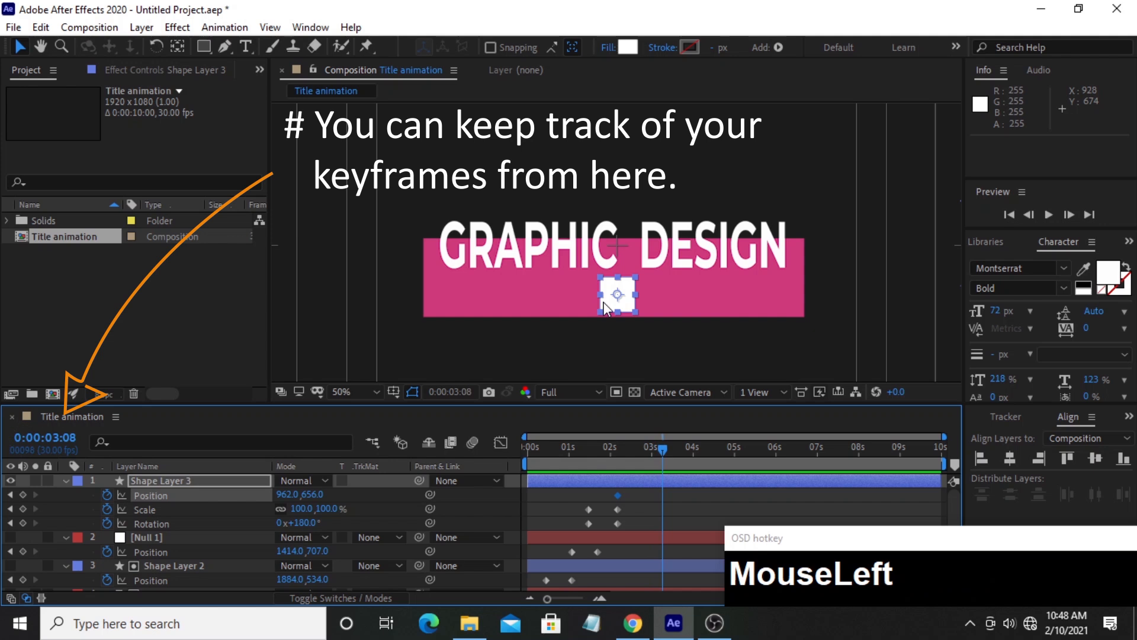
{"action": "left_click_drag", "start_coordinate": [605, 307], "coordinate": [449, 303]}
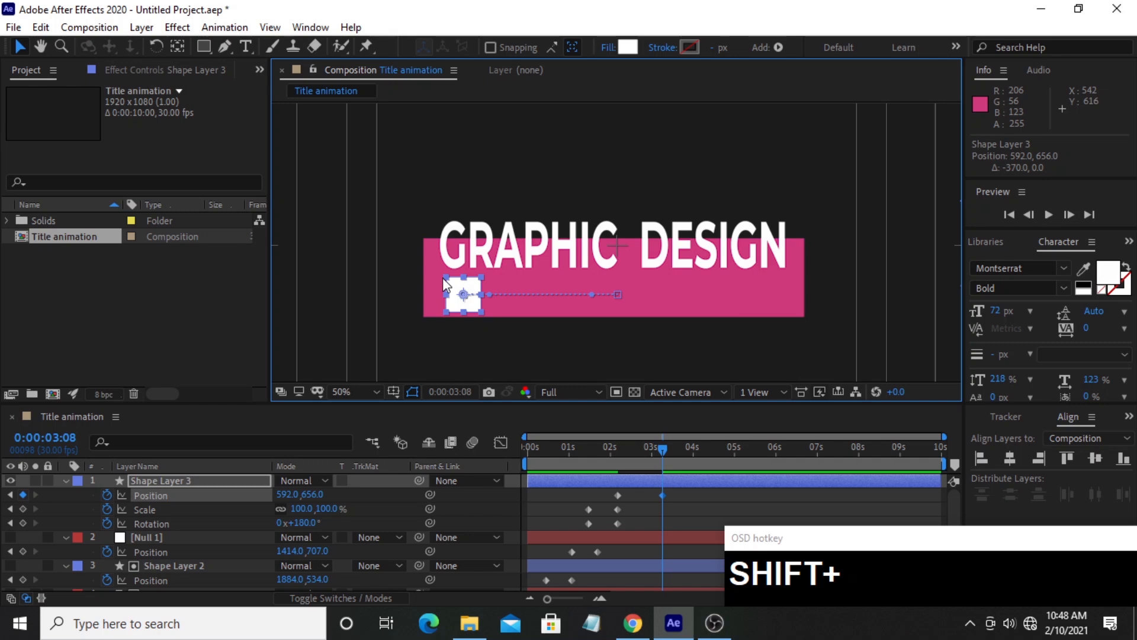
{"action": "scroll", "coordinate": [443, 278], "scroll_direction": "up", "scroll_amount": 2}
{"action": "left_click_drag", "start_coordinate": [376, 315], "coordinate": [513, 251]}
{"action": "left_click_drag", "start_coordinate": [414, 299], "coordinate": [408, 302]}
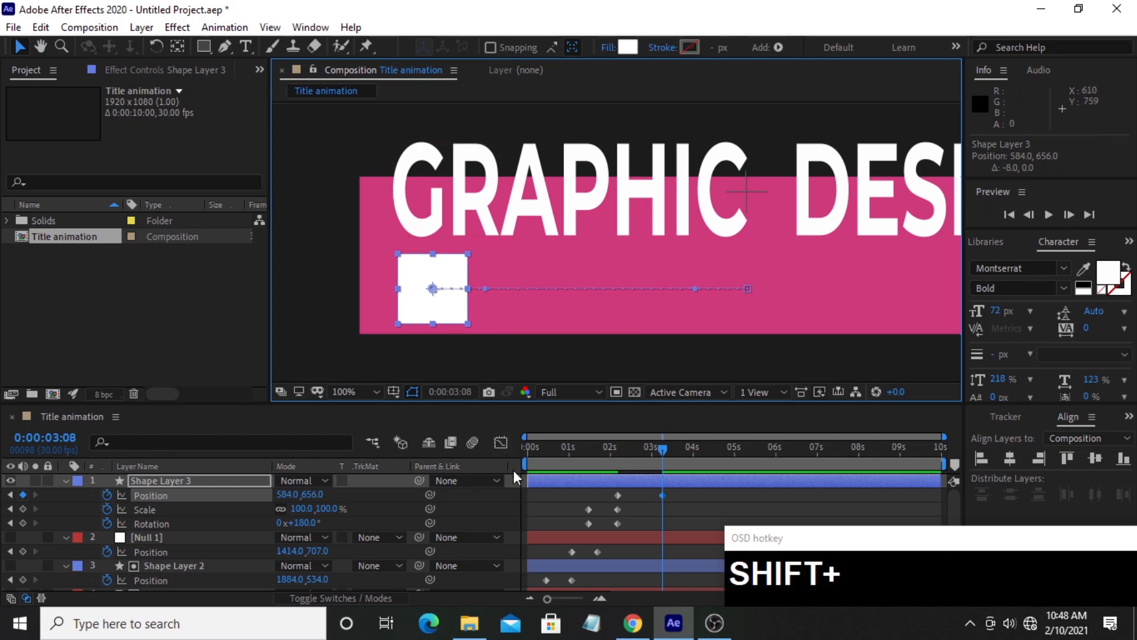
Preview the white square's sliding animation.
{"action": "left_click_drag", "start_coordinate": [666, 450], "coordinate": [599, 525]}
{"action": "key", "text": "space"}
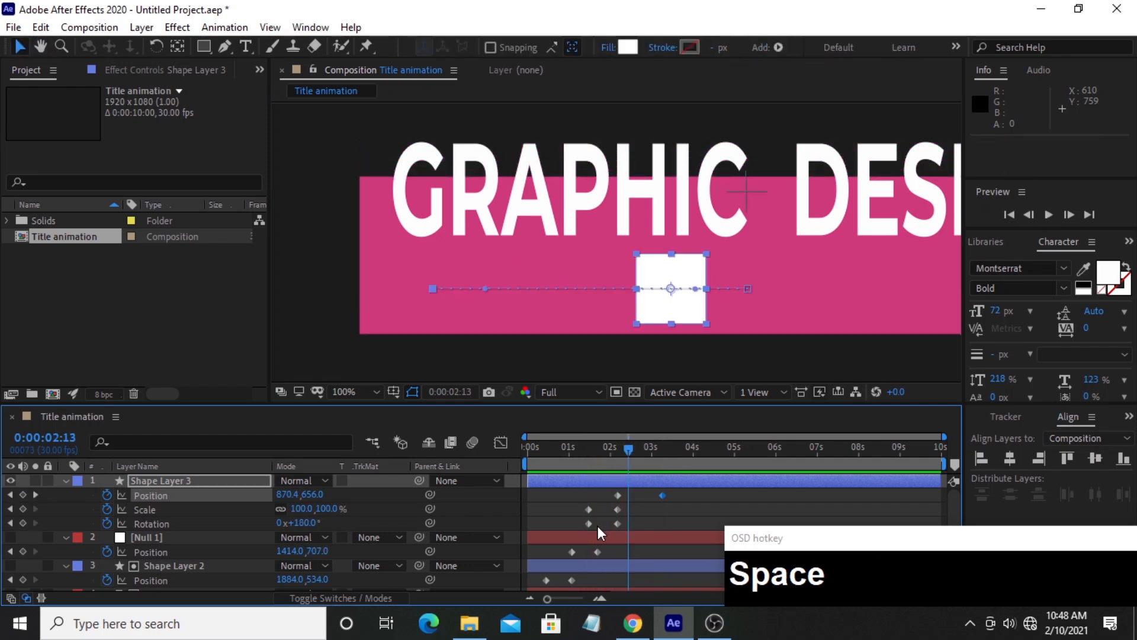
{"action": "key", "text": "space"}
{"action": "key", "text": "space"}
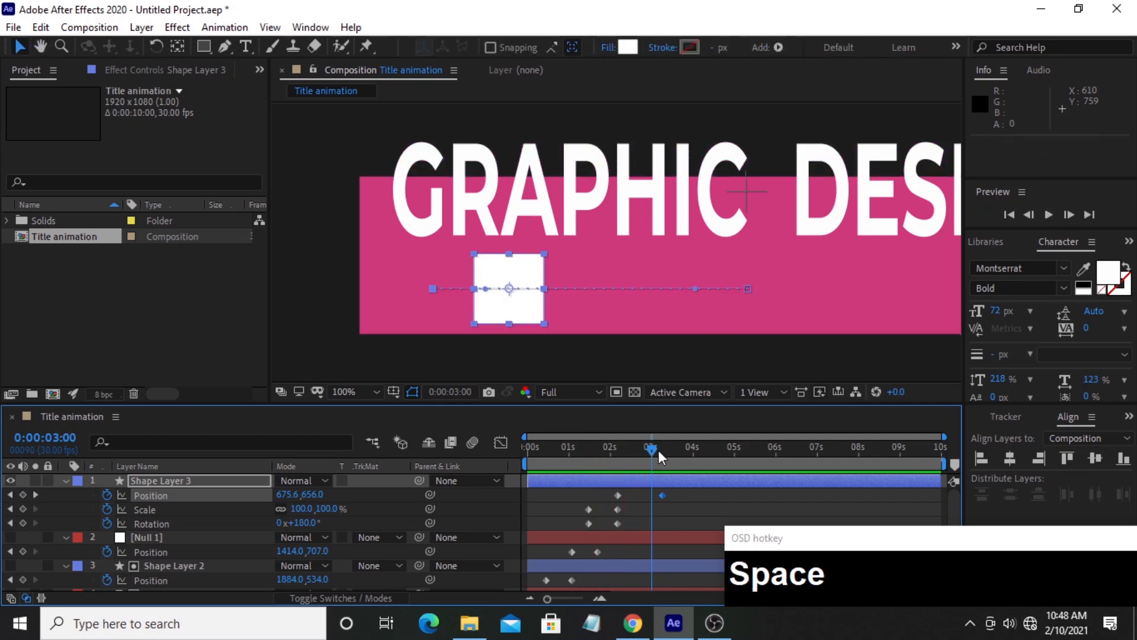
Go to 0:00:02:21 and, with no layer selected, add a new text layer reading LOWER THIRD above the GRAPHIC DESIGN title.
{"action": "mouse_move", "coordinate": [652, 450]}
{"action": "left_mouse_down"}
{"action": "mouse_move", "coordinate": [662, 449]}
{"action": "mouse_move", "coordinate": [640, 451]}
{"action": "left_mouse_up"}
{"action": "left_click", "coordinate": [663, 442]}
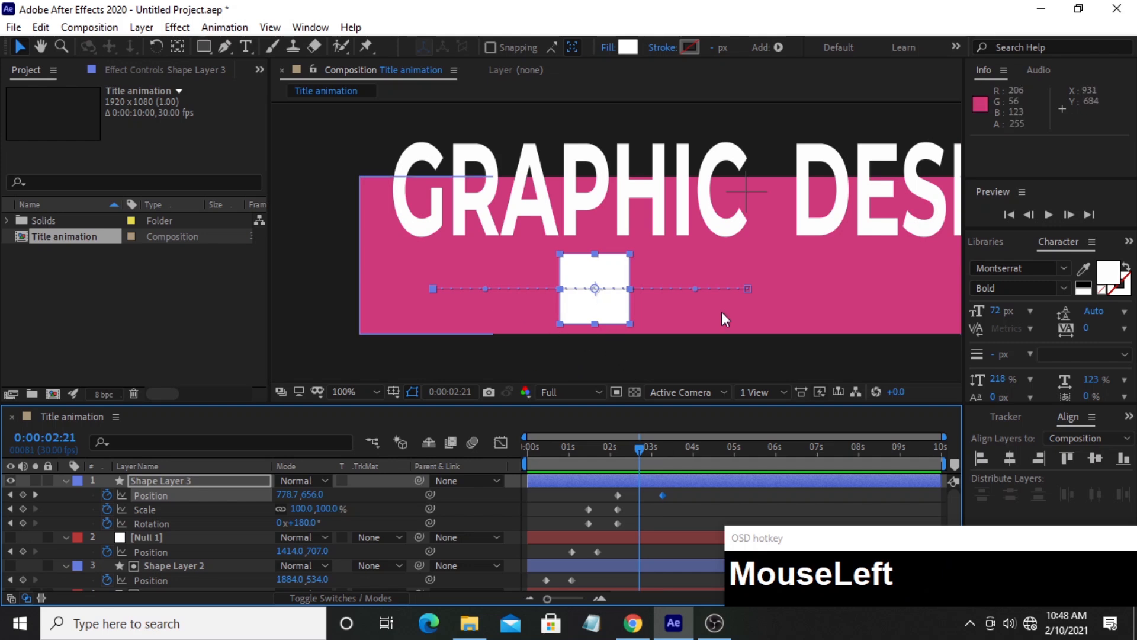
{"action": "scroll", "coordinate": [721, 312], "scroll_direction": "down", "scroll_amount": 2}
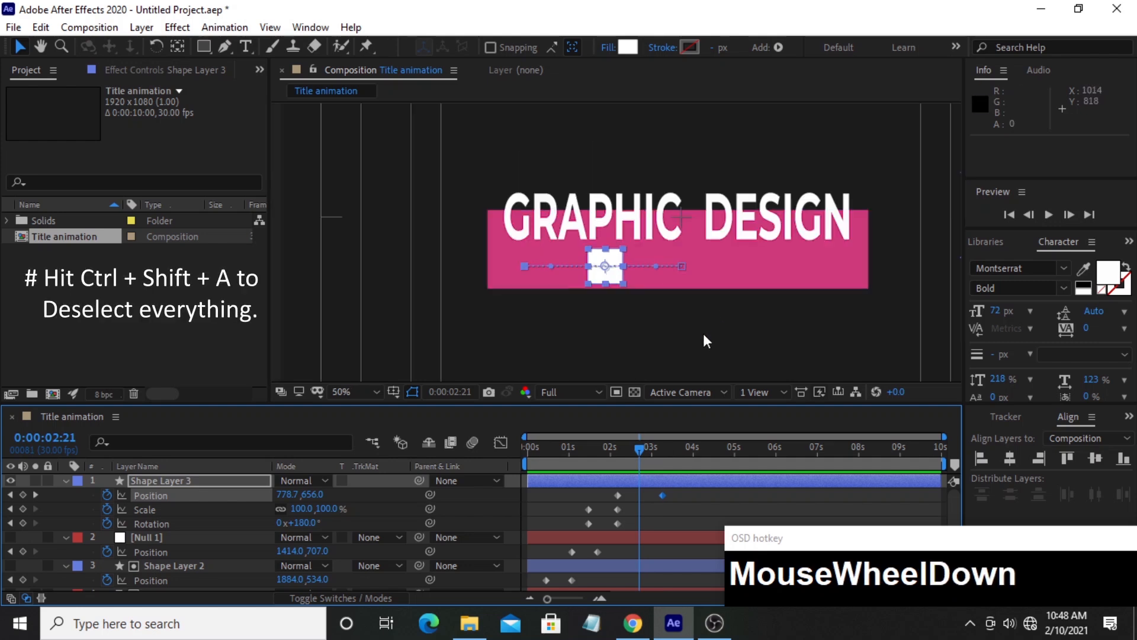
{"action": "left_click", "coordinate": [704, 334]}
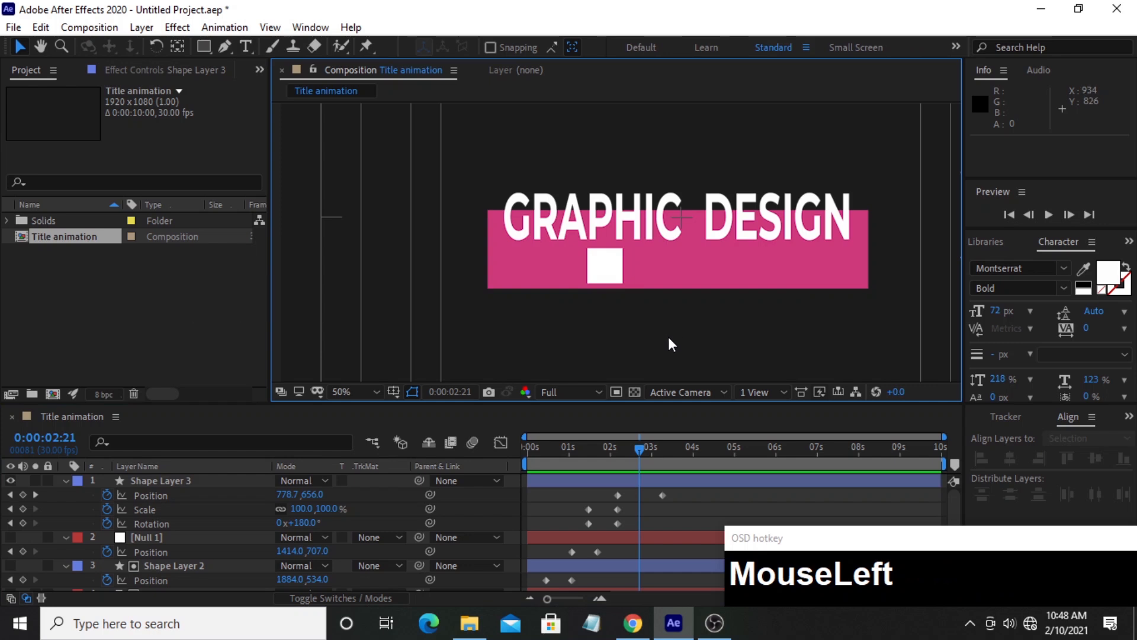
{"action": "left_click", "coordinate": [247, 48]}
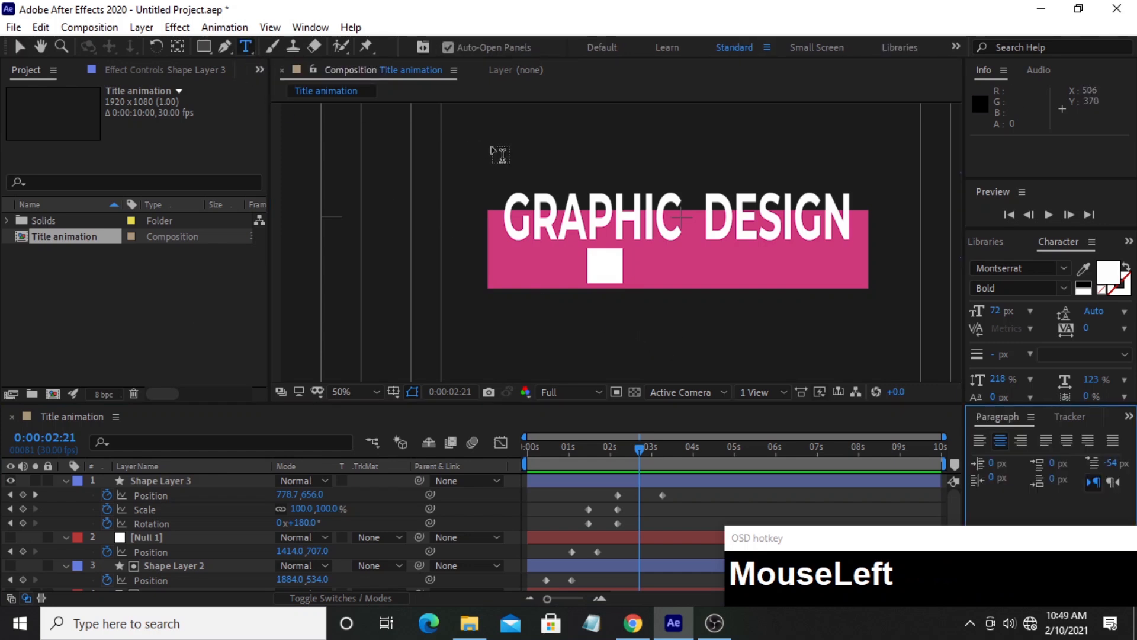
{"action": "left_click", "coordinate": [469, 159]}
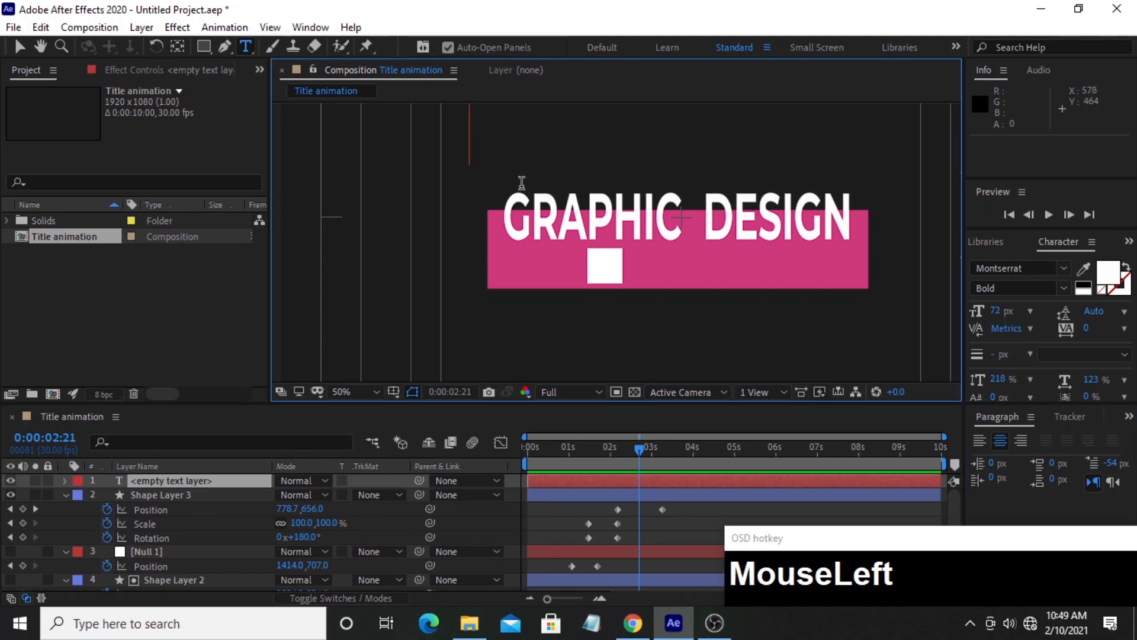
{"action": "type", "text": "L"}
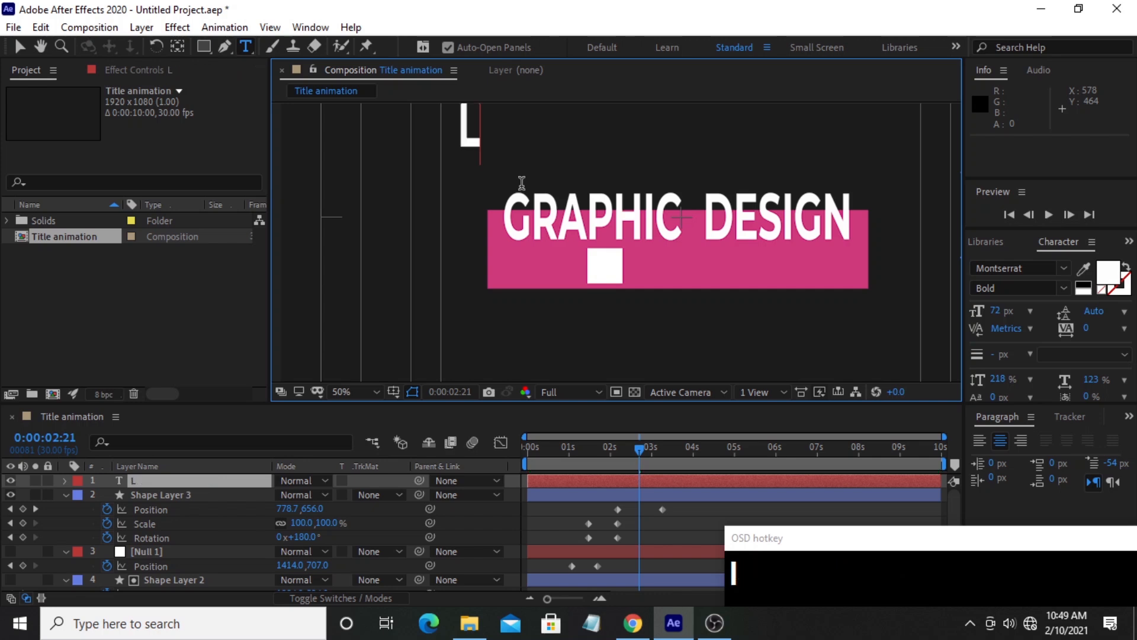
{"action": "type", "text": "OW"}
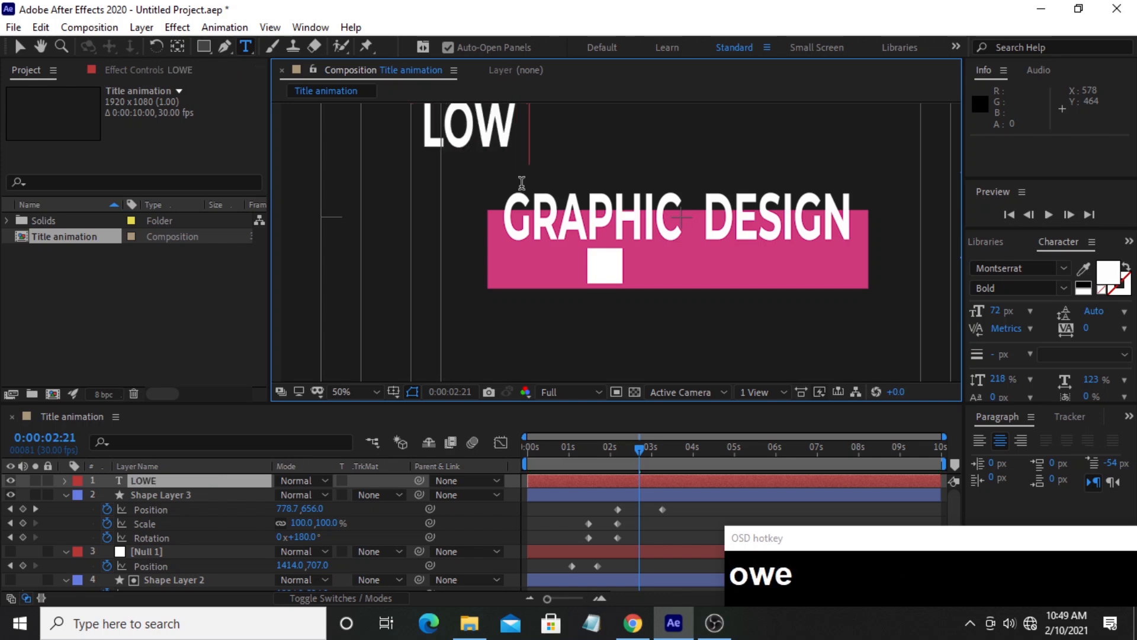
{"action": "type", "text": "ER THIRD"}
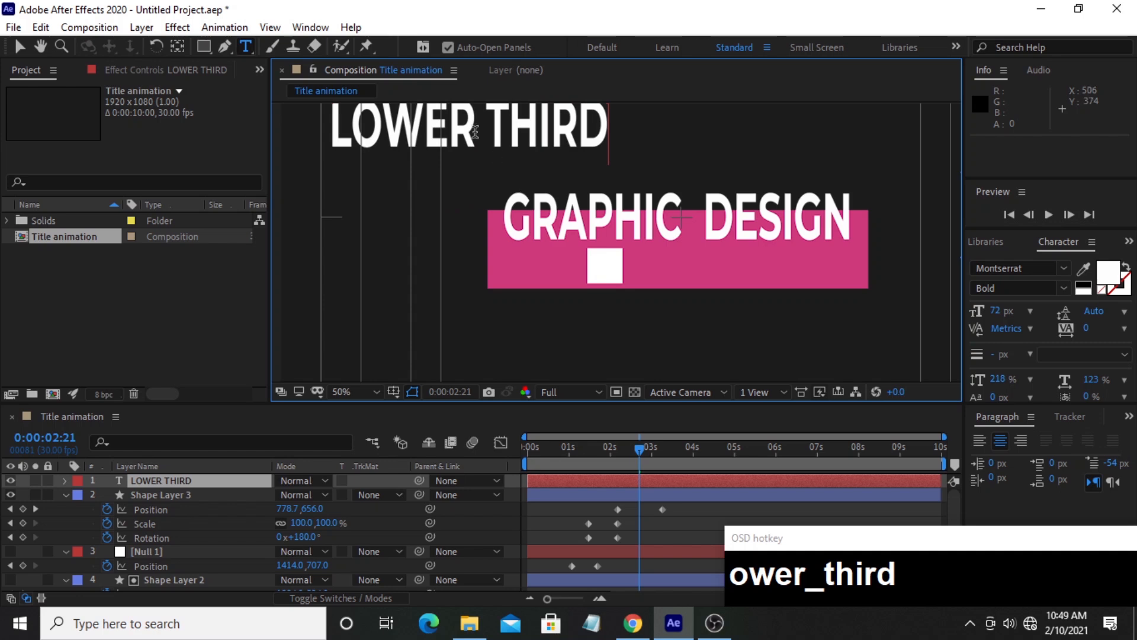
Move the LOWER THIRD text down fully into view and center its anchor point.
{"action": "left_click", "coordinate": [20, 45]}
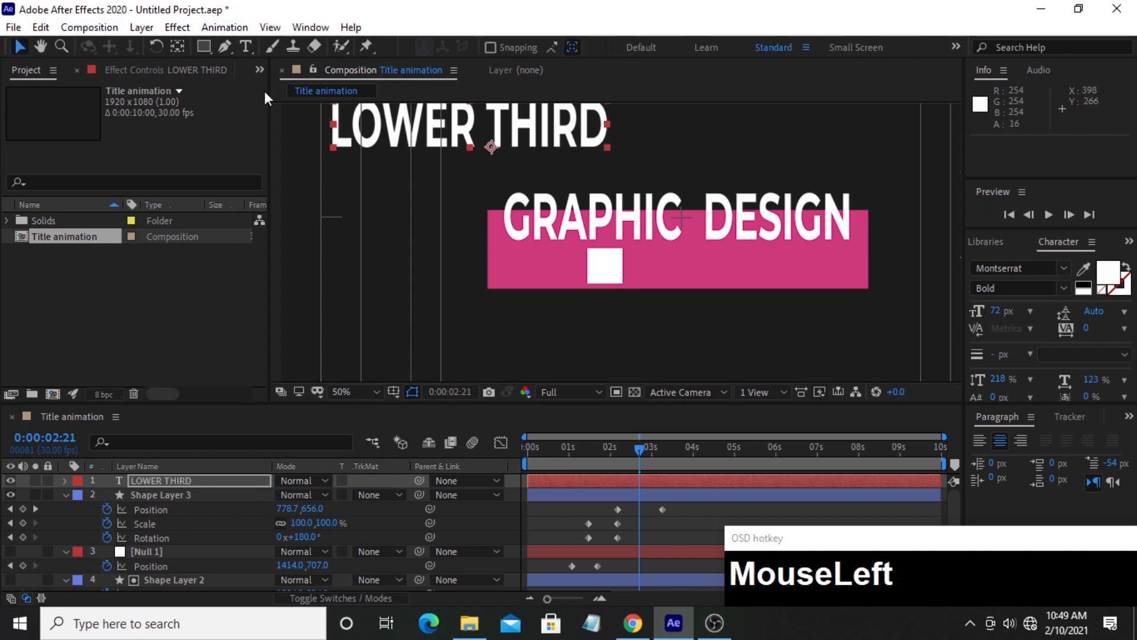
{"action": "left_click_drag", "start_coordinate": [413, 142], "coordinate": [426, 160]}
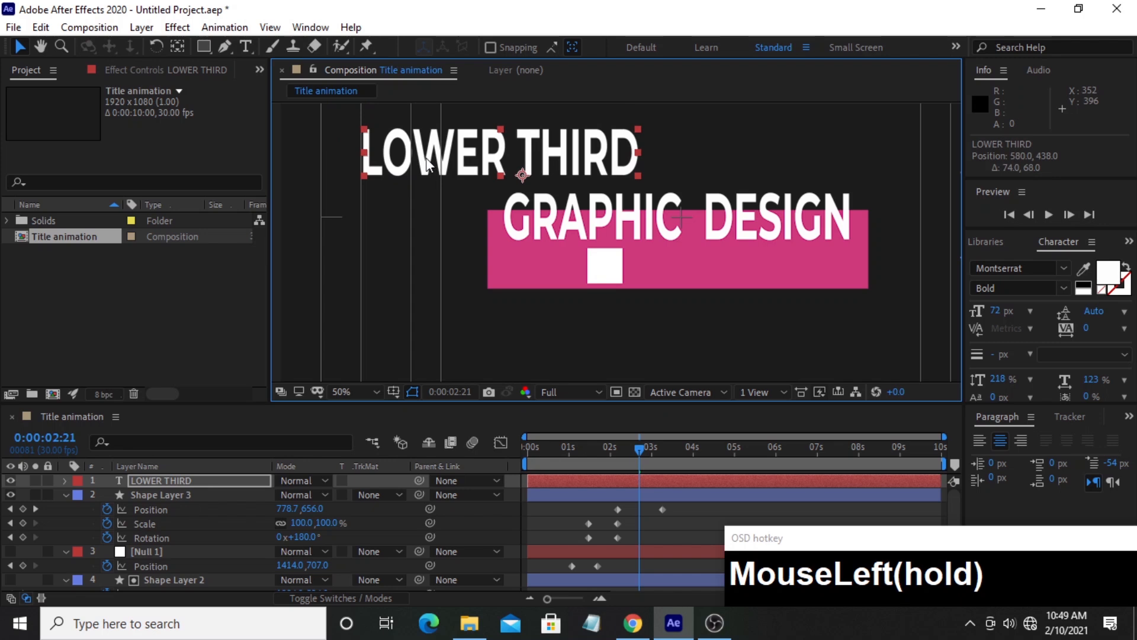
{"action": "double_click", "coordinate": [180, 51], "text": "ctrl"}
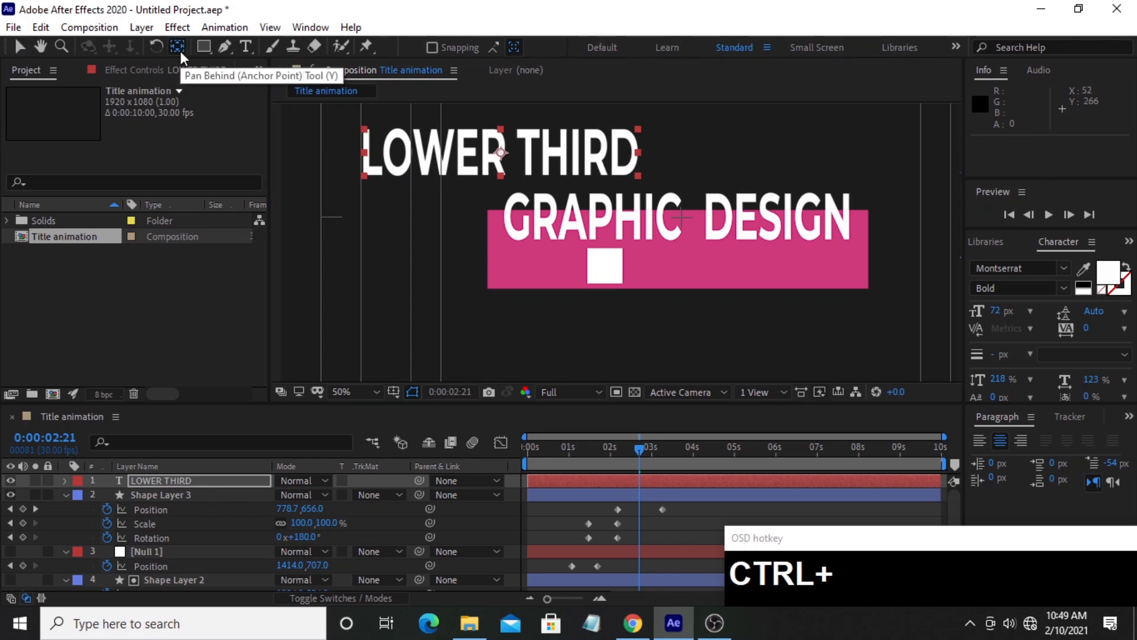
{"action": "left_click", "coordinate": [20, 46]}
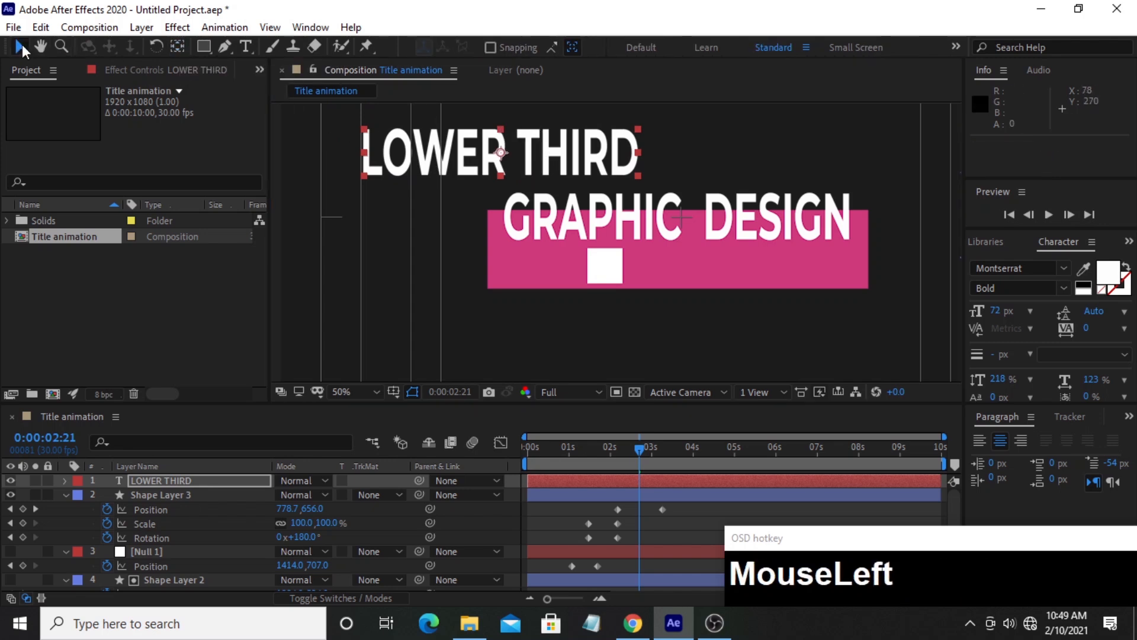
Place LOWER THIRD beside the white square on the pink rectangle with a 48 px font size, and recenter its anchor point.
{"action": "left_click_drag", "start_coordinate": [399, 170], "coordinate": [662, 270]}
{"action": "scroll", "coordinate": [646, 272], "scroll_direction": "up", "scroll_amount": 2}
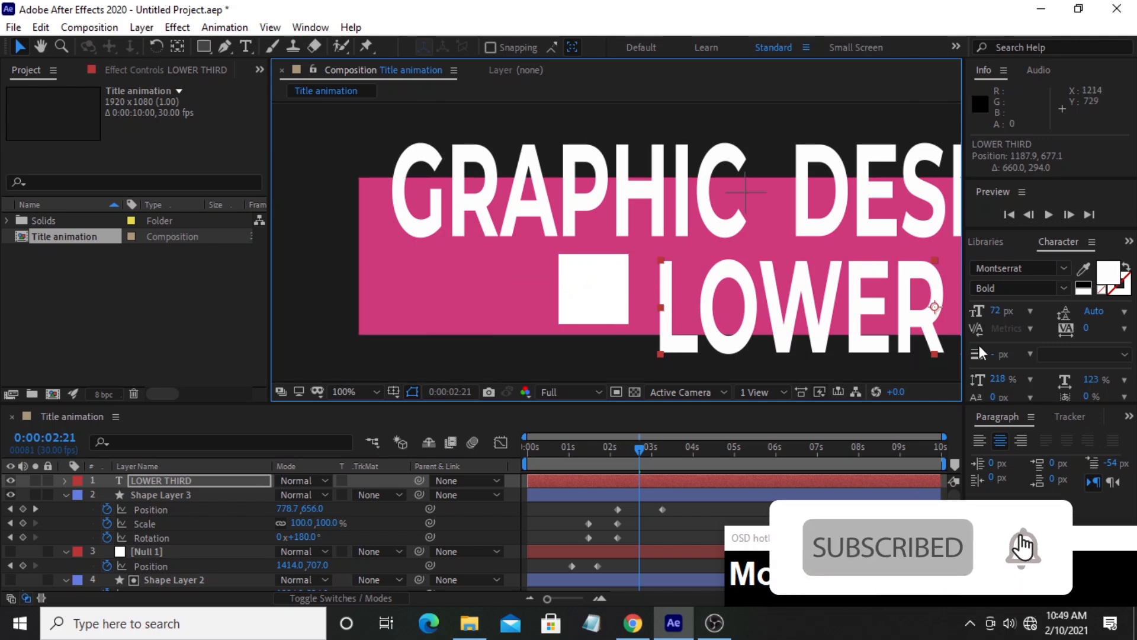
{"action": "left_click_drag", "start_coordinate": [996, 311], "coordinate": [985, 311]}
{"action": "left_click_drag", "start_coordinate": [786, 329], "coordinate": [680, 295]}
{"action": "left_click", "coordinate": [998, 311]}
{"action": "left_click_drag", "start_coordinate": [999, 311], "coordinate": [997, 311]}
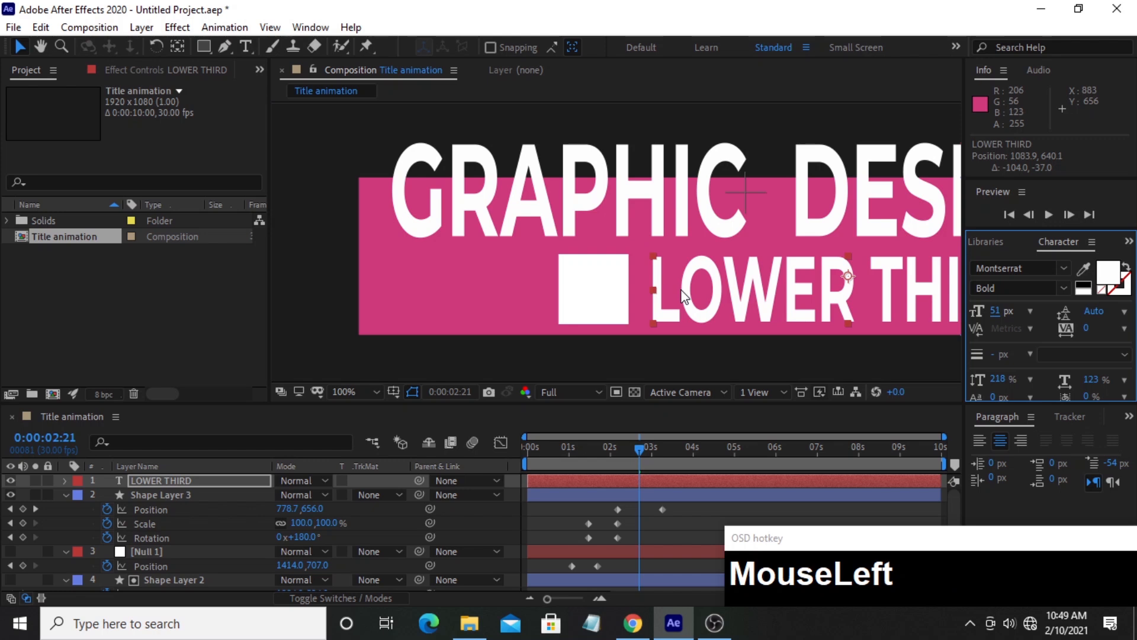
{"action": "left_click_drag", "start_coordinate": [682, 291], "coordinate": [678, 287]}
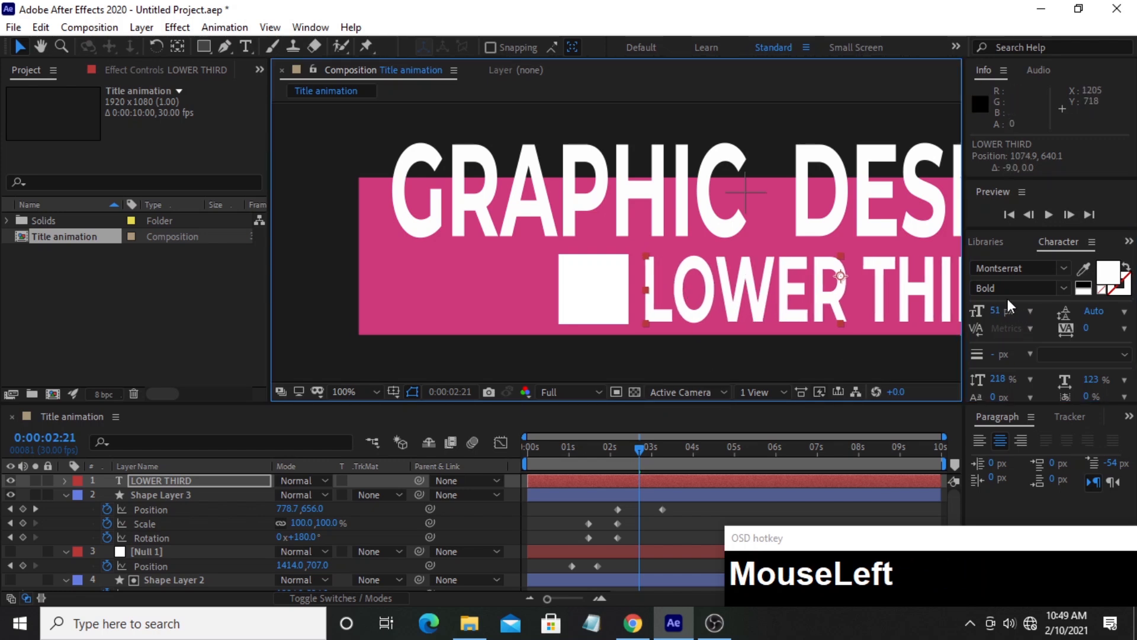
{"action": "left_click_drag", "start_coordinate": [999, 312], "coordinate": [997, 312]}
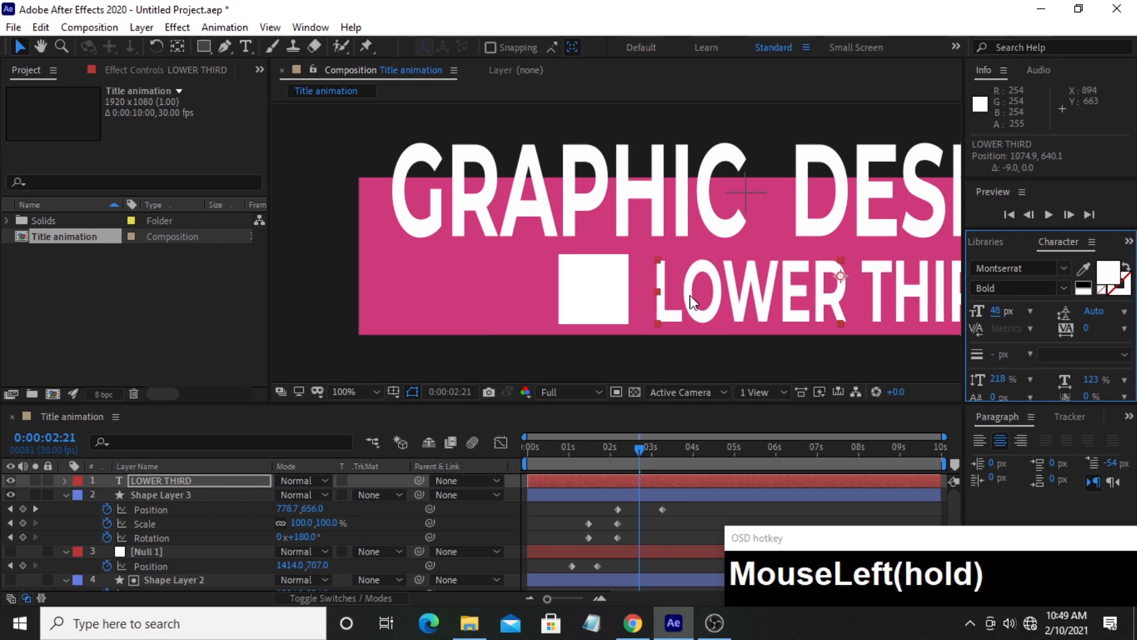
{"action": "left_click_drag", "start_coordinate": [690, 295], "coordinate": [686, 292]}
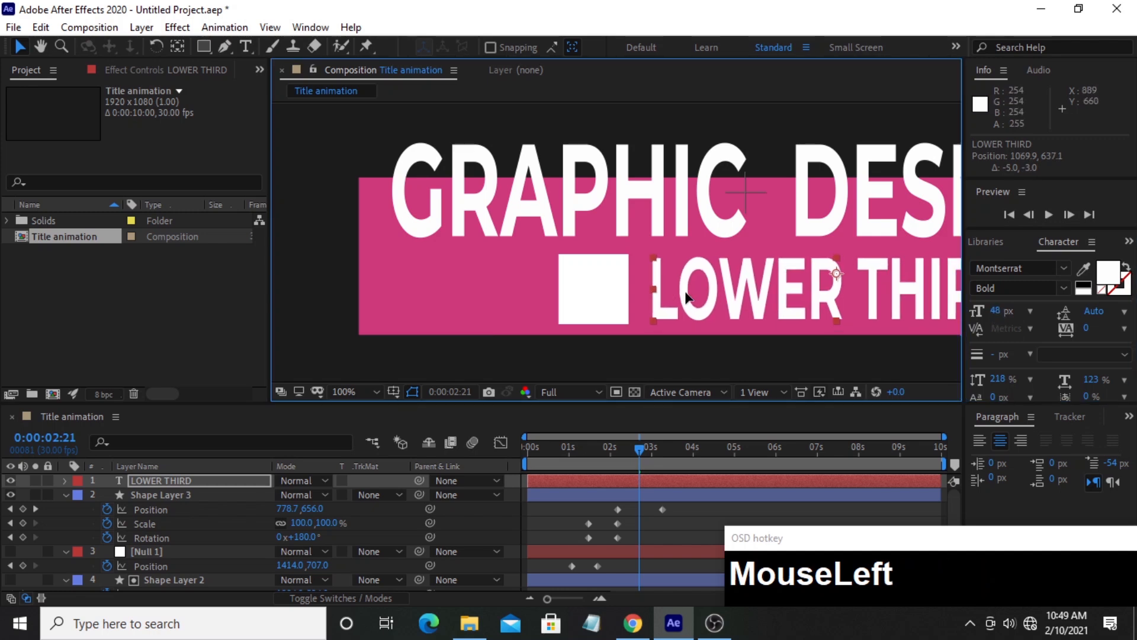
{"action": "left_click", "coordinate": [181, 51]}
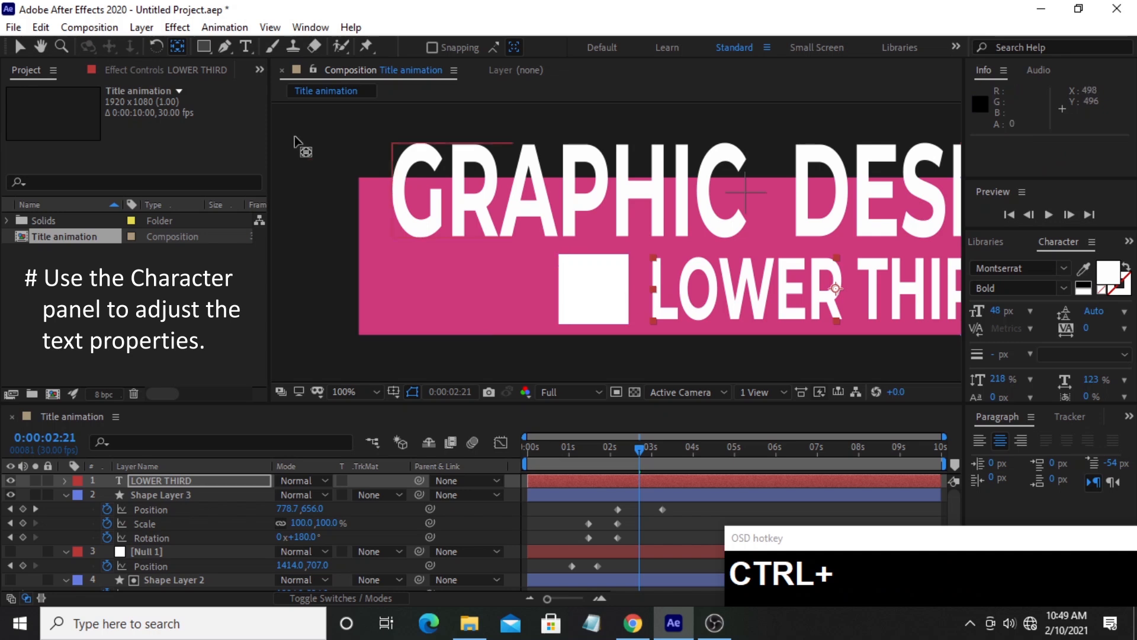
{"action": "left_click", "coordinate": [23, 49]}
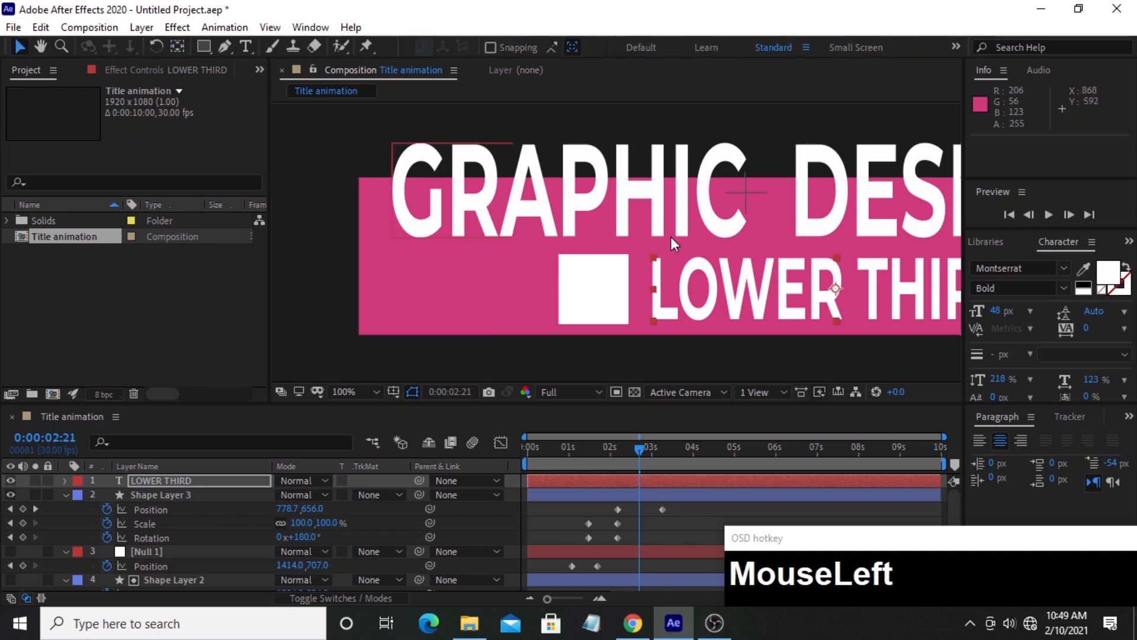
Keyframe LOWER THIRD's position at 585.3, 652.4 at 0:00:02:21 and at 859.3, 652.4 at 0:00:03:08.
{"action": "left_click", "coordinate": [780, 292]}
{"action": "left_click_drag", "start_coordinate": [781, 292], "coordinate": [385, 286]}
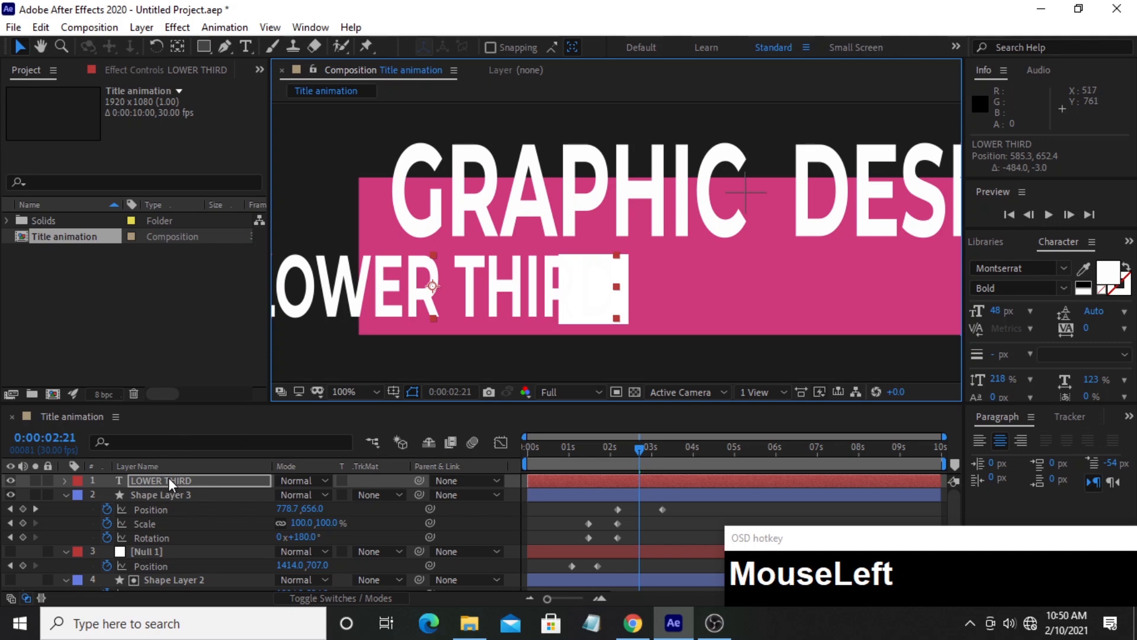
{"action": "key", "text": "p"}
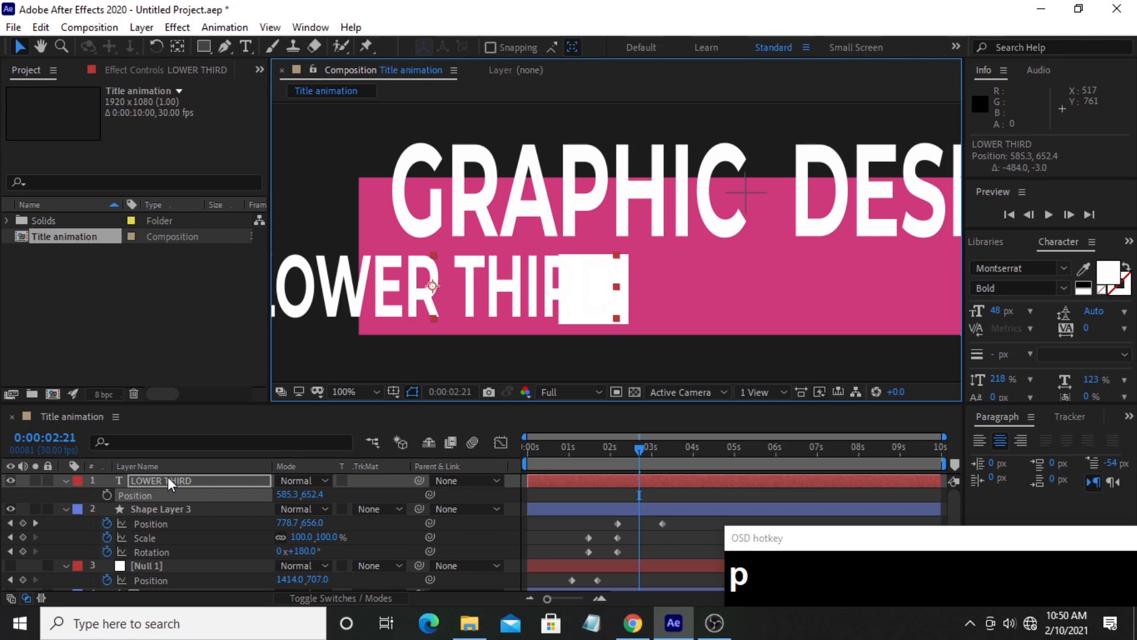
{"action": "left_click", "coordinate": [108, 494]}
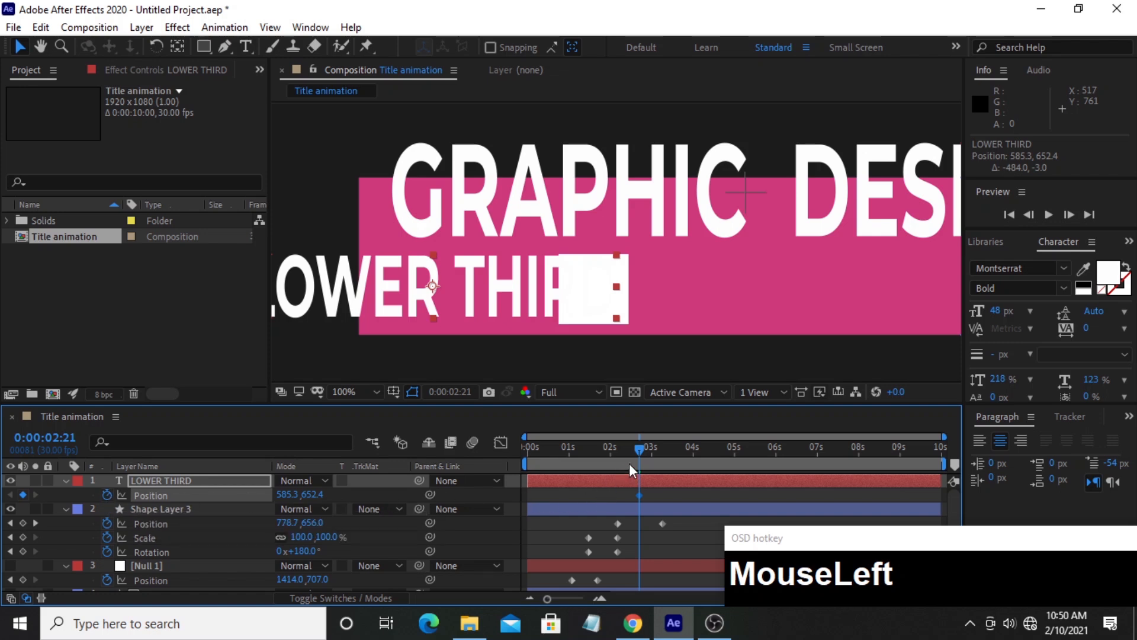
{"action": "left_click_drag", "start_coordinate": [639, 450], "coordinate": [660, 452]}
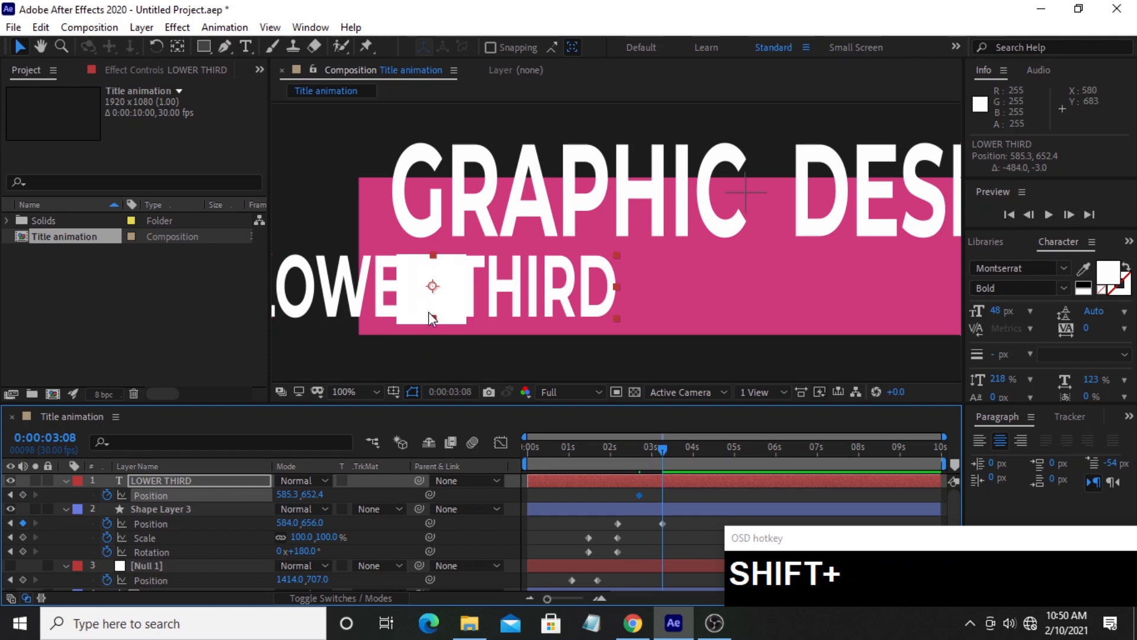
{"action": "left_click_drag", "start_coordinate": [289, 496], "coordinate": [519, 497]}
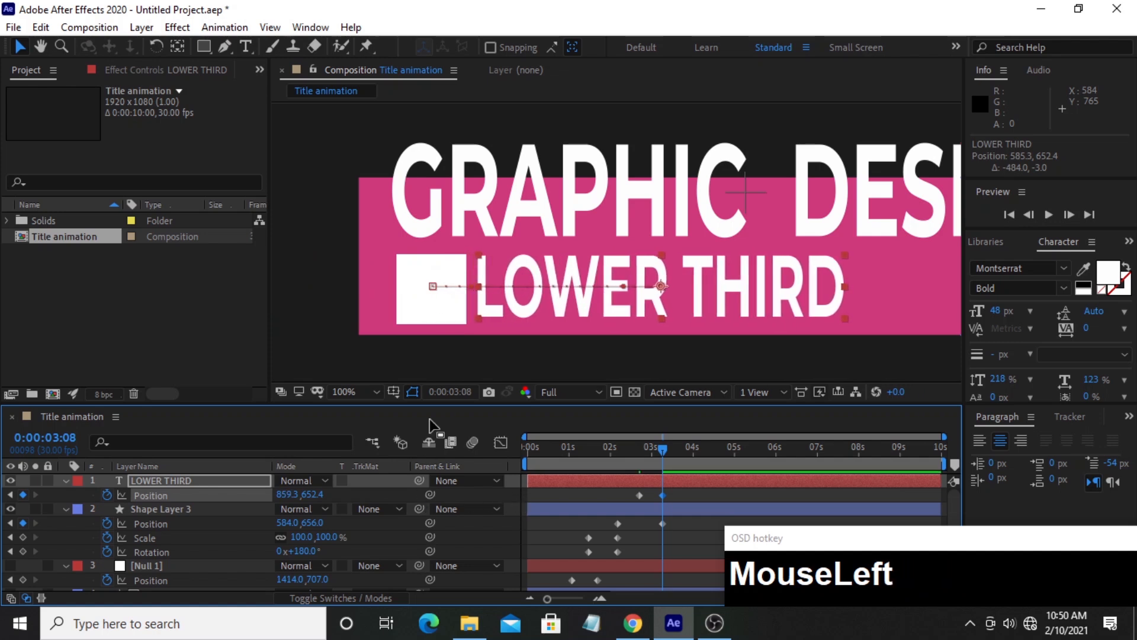
Preview the whole title animation from the start.
{"action": "scroll", "coordinate": [478, 314], "scroll_direction": "down", "scroll_amount": 2}
{"action": "left_click_drag", "start_coordinate": [662, 449], "coordinate": [368, 317]}
{"action": "key", "text": "space"}
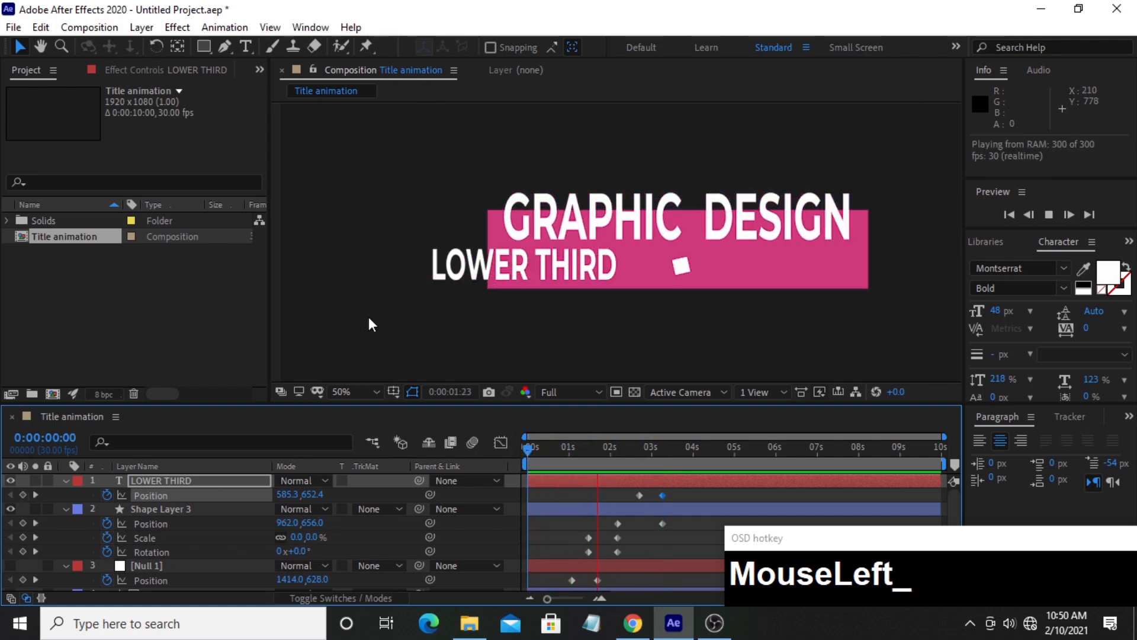
{"action": "key", "text": "space"}
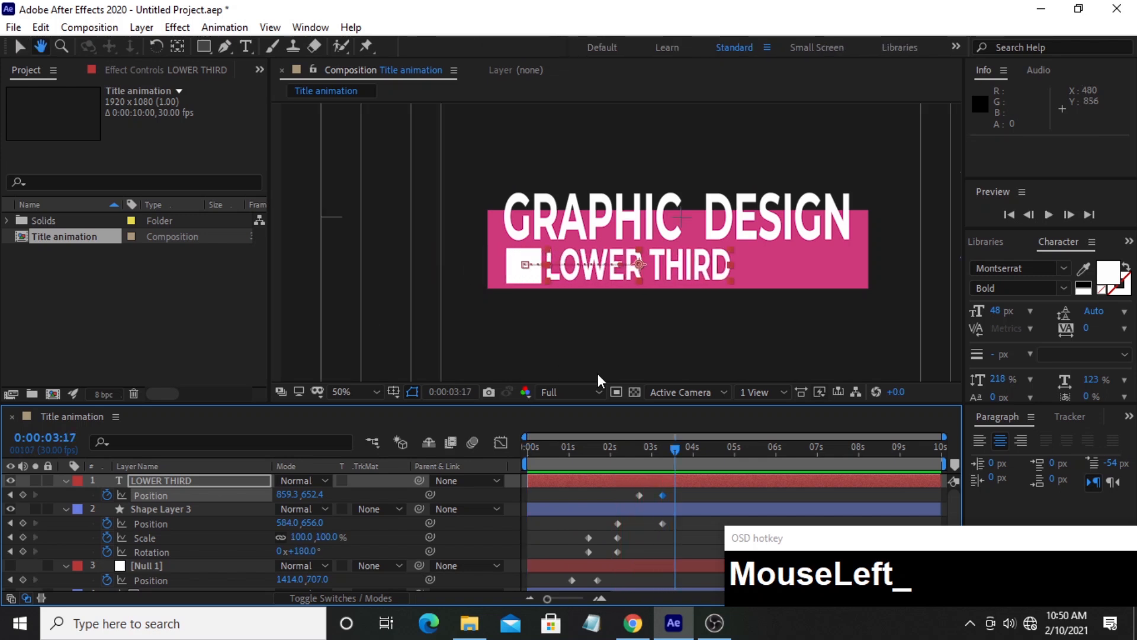
Check the LOWER THIRD text's placement at its position keyframes at 0:00:03:08 and 0:00:02:21.
{"action": "left_click", "coordinate": [668, 449], "text": "shift"}
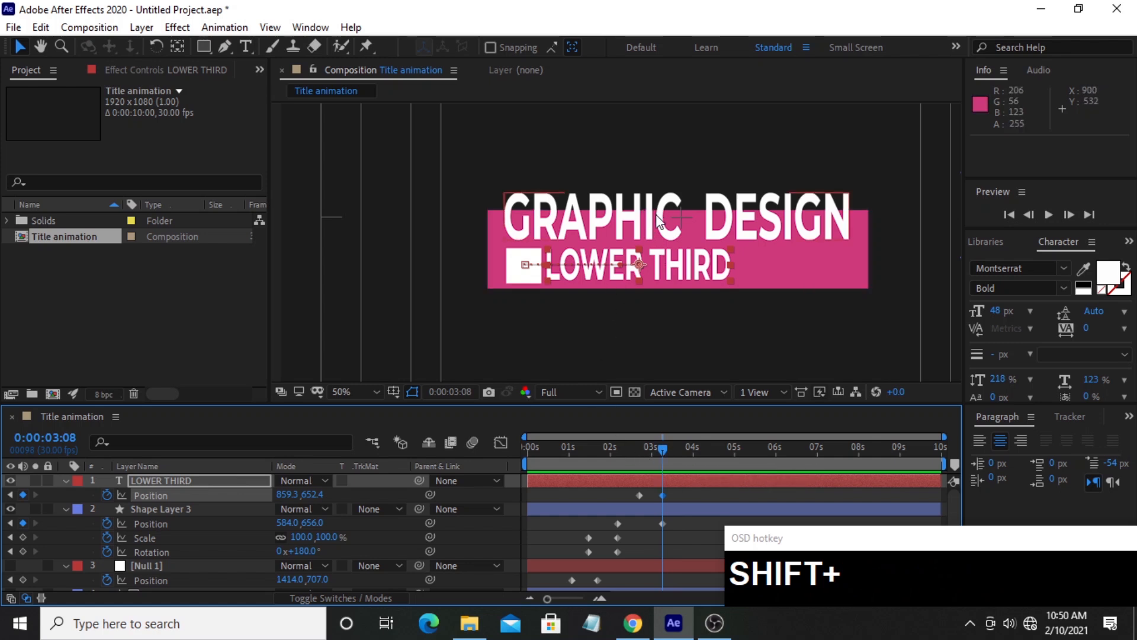
{"action": "left_click", "coordinate": [491, 327]}
{"action": "left_click_drag", "start_coordinate": [663, 447], "coordinate": [638, 499]}
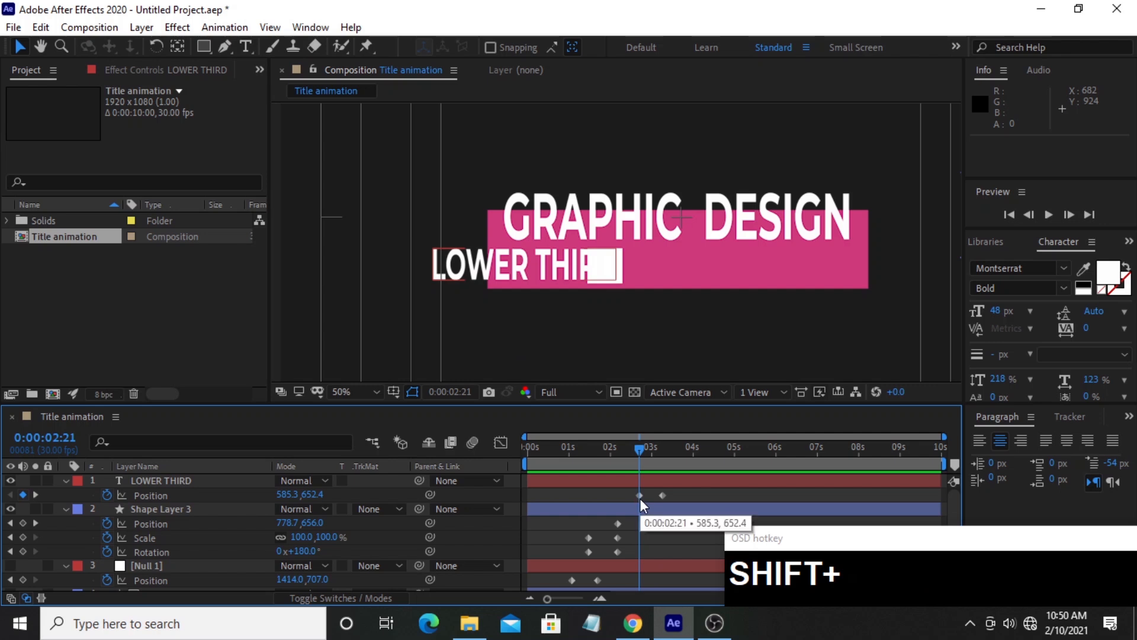
{"action": "left_click", "coordinate": [640, 498]}
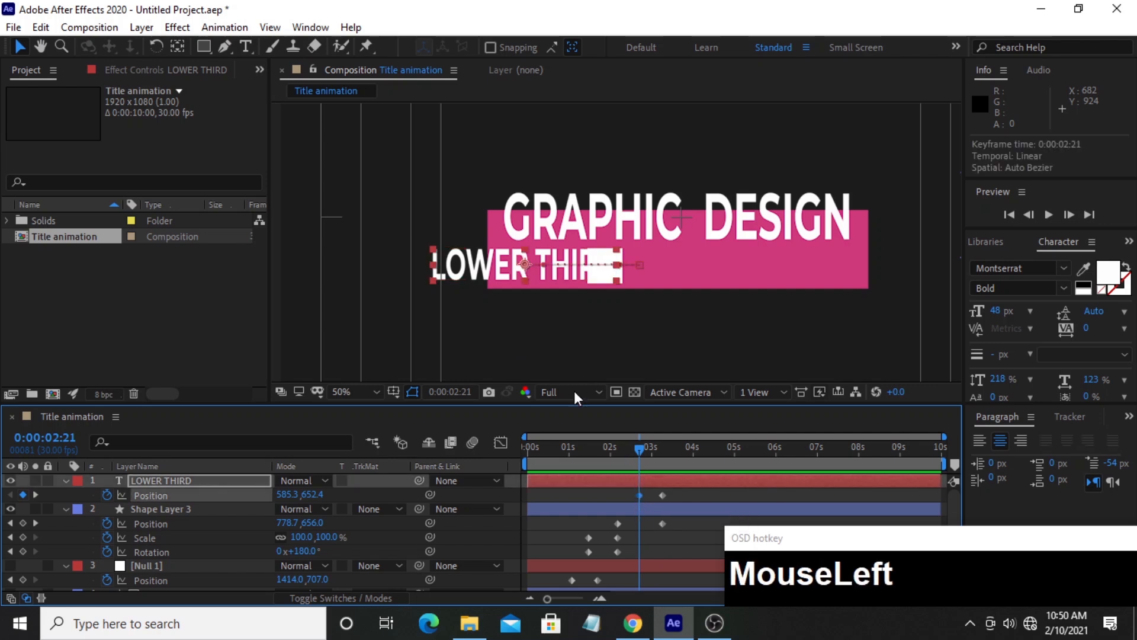
{"action": "left_click", "coordinate": [529, 359]}
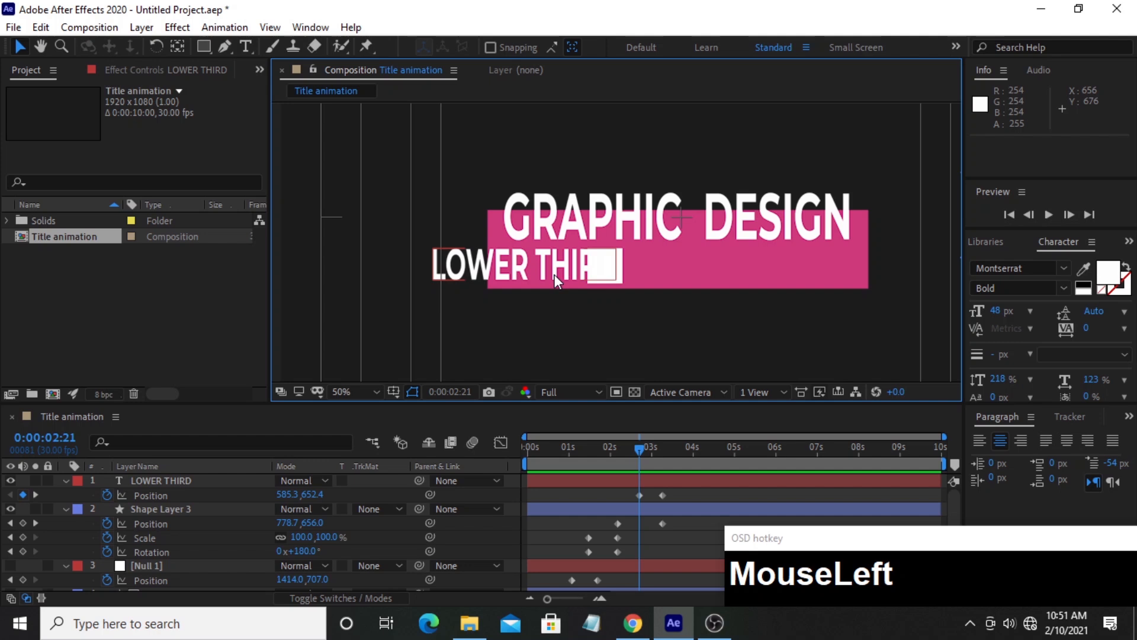
Draw a white rectangle about 502 × 92 px covering the LOWER THIRD text and ending at the white square's outer edge.
{"action": "left_click", "coordinate": [205, 47]}
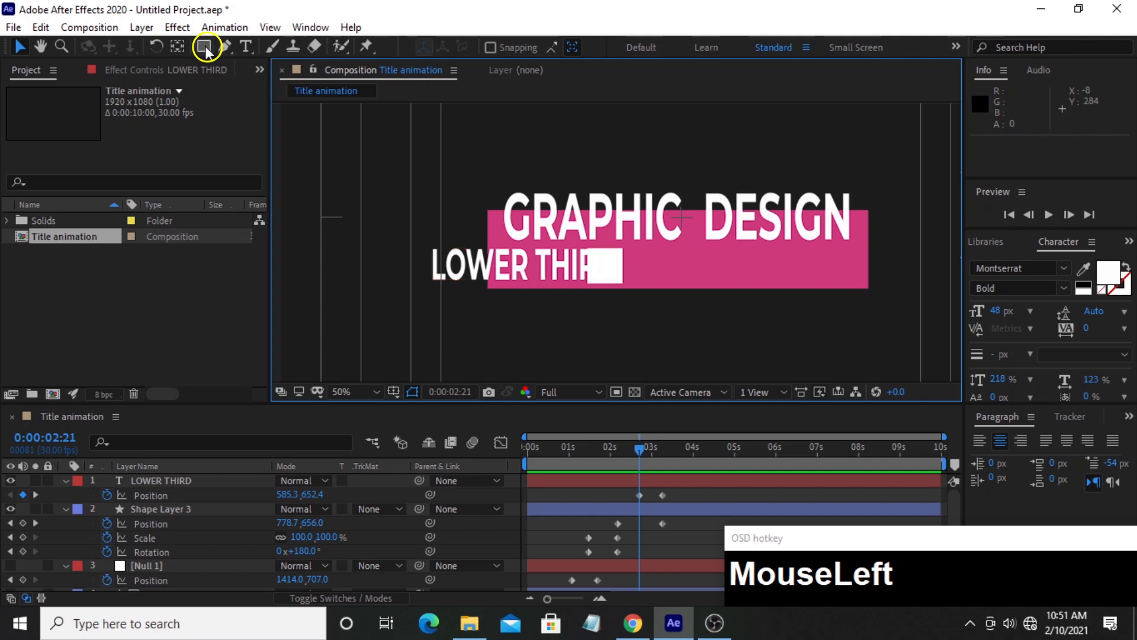
{"action": "left_click", "coordinate": [279, 120]}
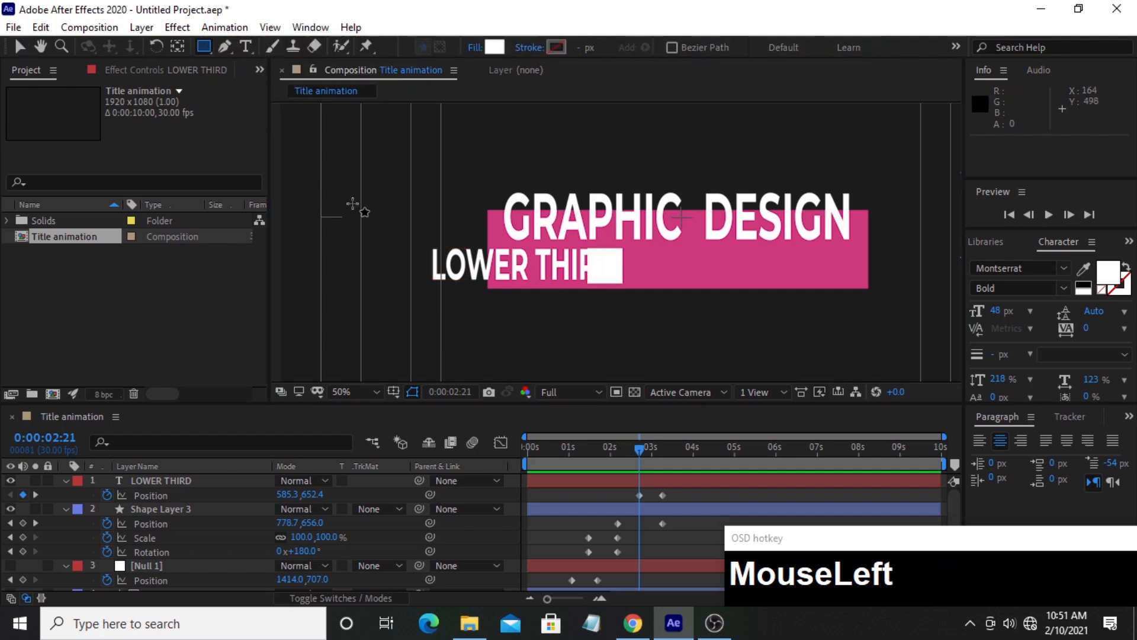
{"action": "left_click_drag", "start_coordinate": [413, 248], "coordinate": [622, 286]}
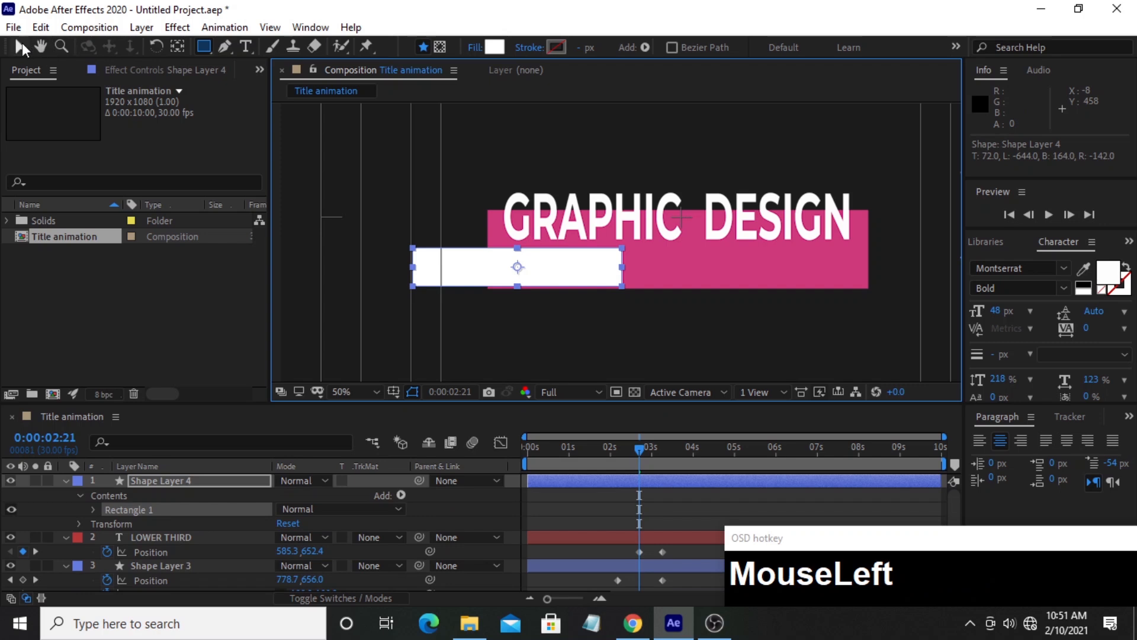
Keyframe the new white rectangle's position at 567.0, 658.0 at 0:00:02:21 and at 368.0, 658.0 at 0:00:03:08.
{"action": "left_click", "coordinate": [21, 46]}
{"action": "left_click", "coordinate": [218, 472]}
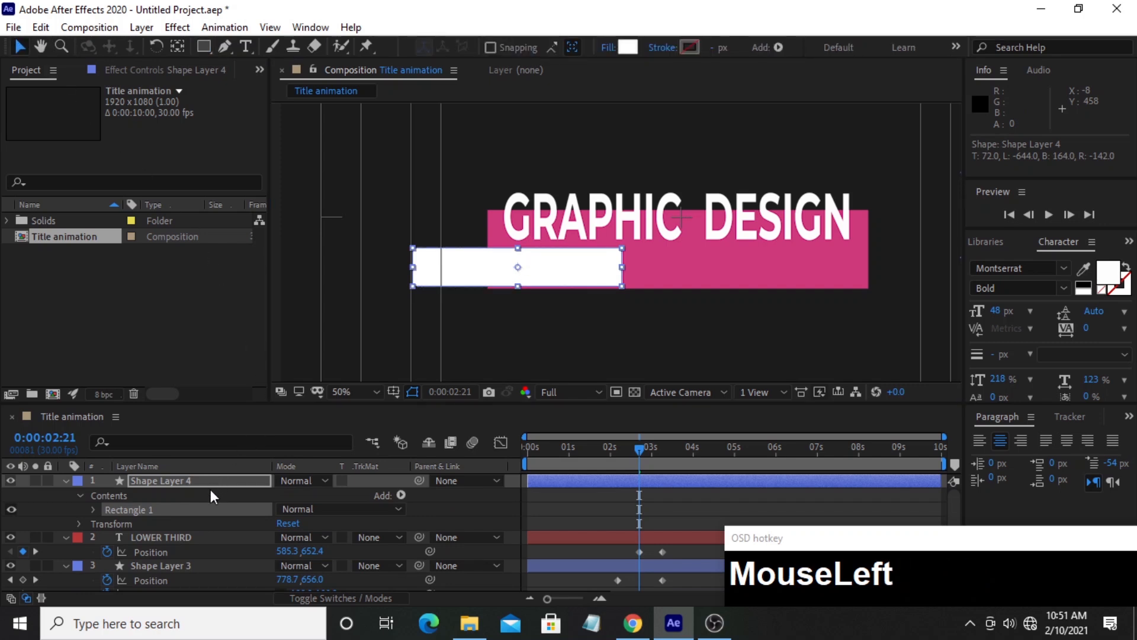
{"action": "key", "text": "p"}
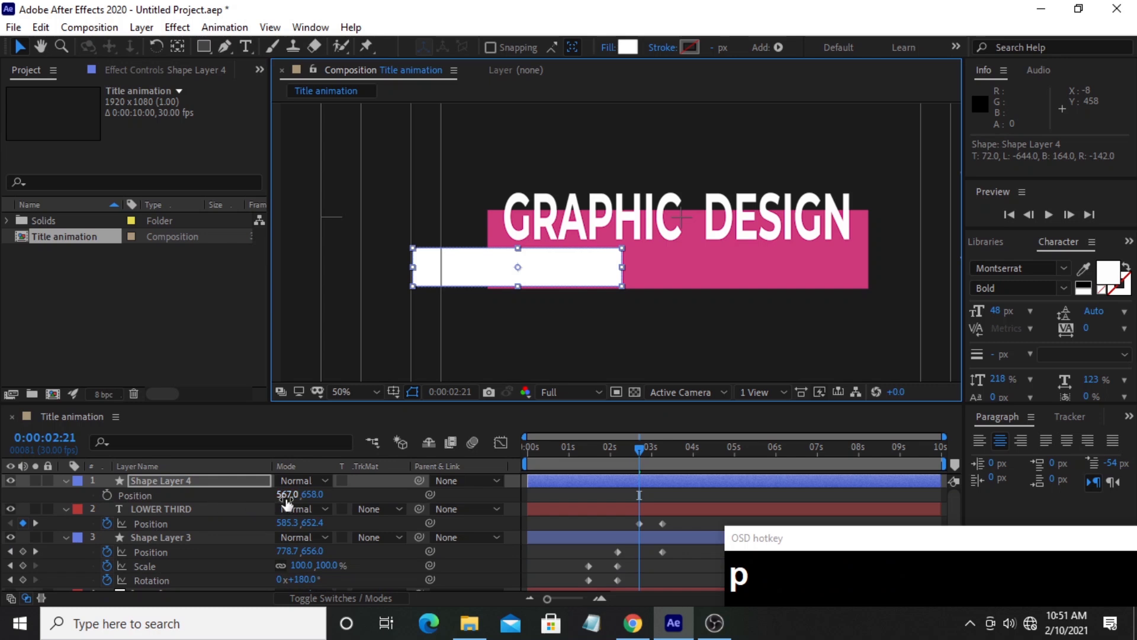
{"action": "left_click", "coordinate": [108, 496]}
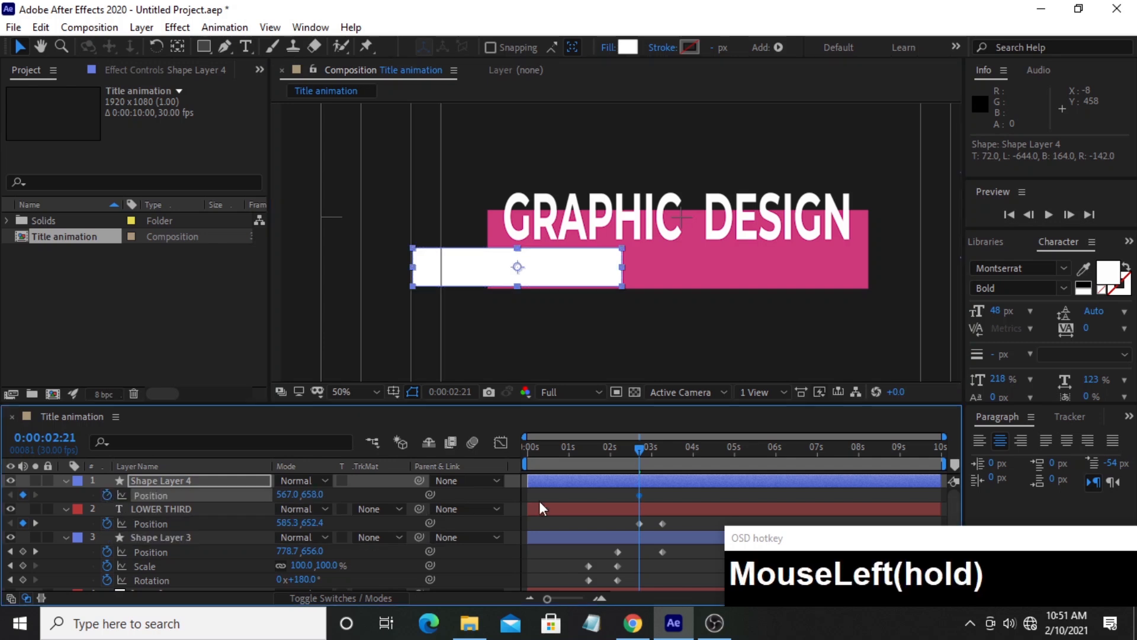
{"action": "left_click_drag", "start_coordinate": [643, 449], "coordinate": [662, 455]}
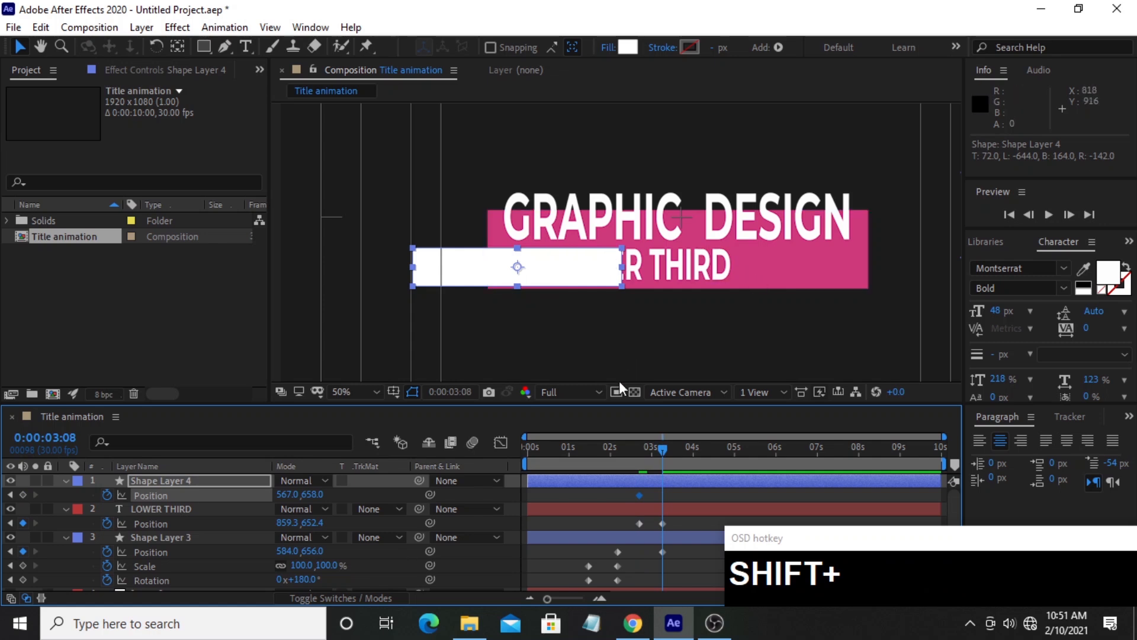
{"action": "left_click_drag", "start_coordinate": [283, 495], "coordinate": [130, 505]}
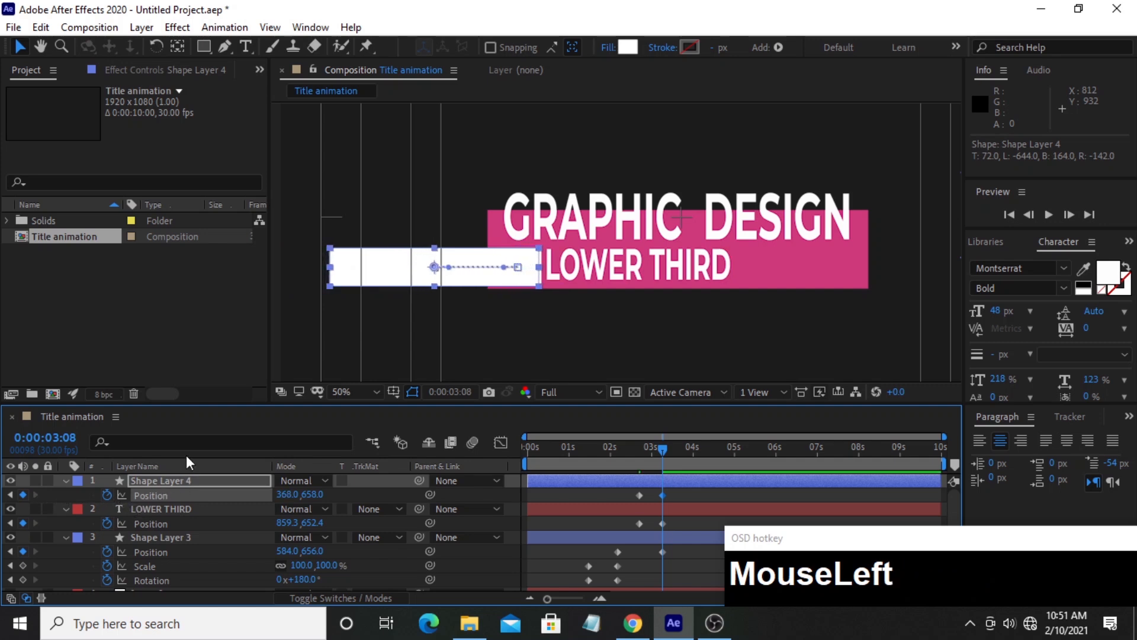
Set the LOWER THIRD layer's track matte to Alpha Inverted Matte "Shape Layer 4".
{"action": "left_click", "coordinate": [191, 508]}
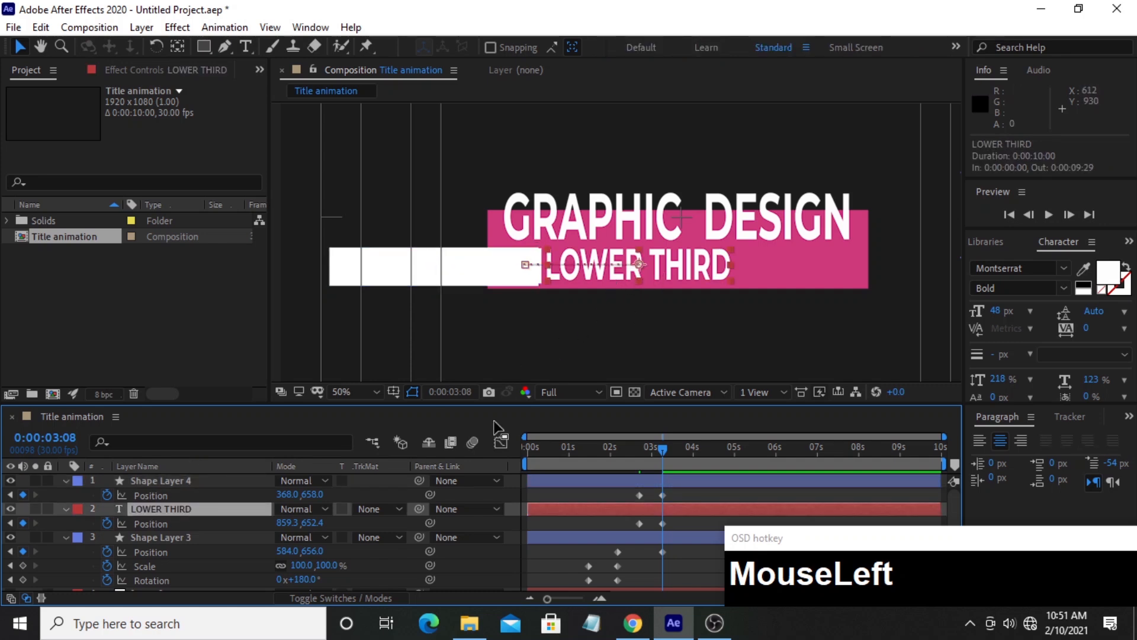
{"action": "left_click", "coordinate": [394, 511]}
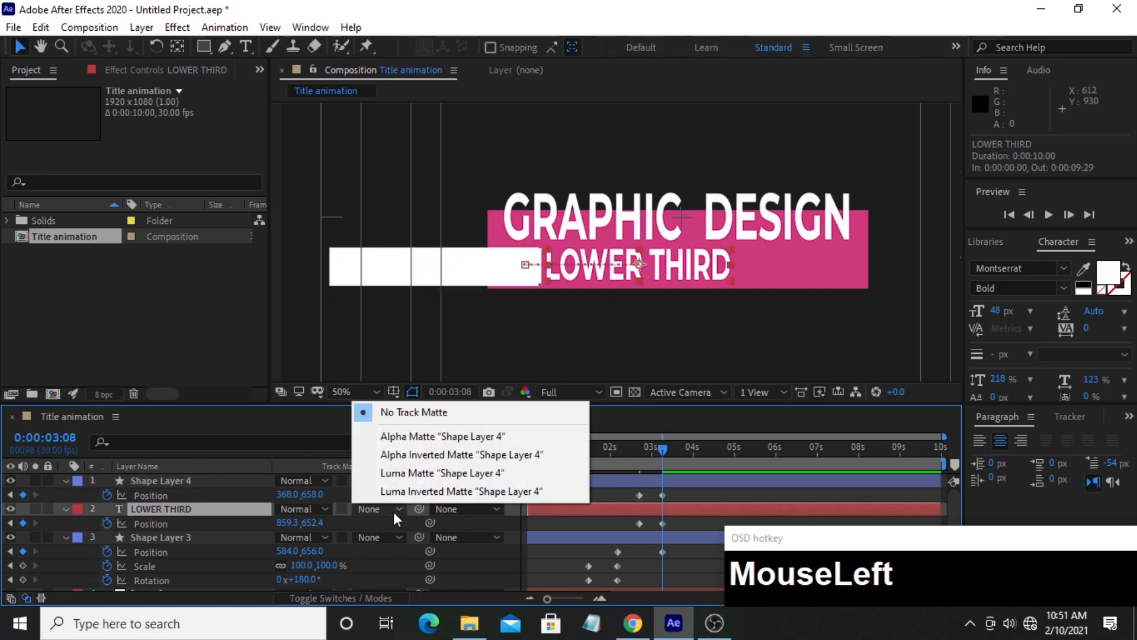
{"action": "left_click", "coordinate": [447, 455]}
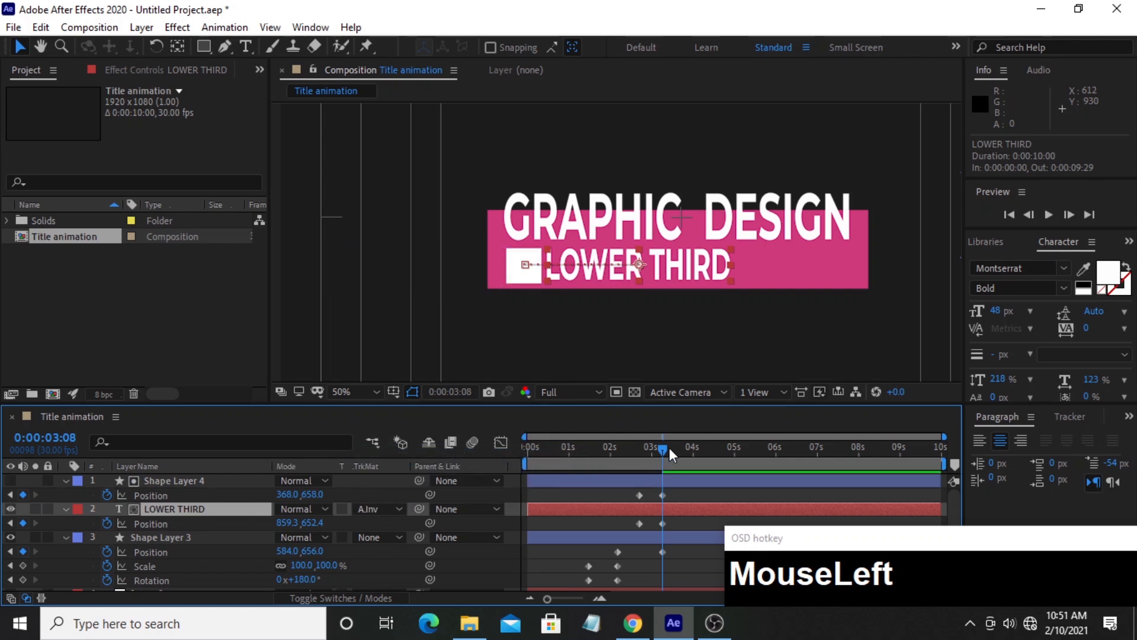
Preview the LOWER THIRD text reveal from 0:00:02:05.
{"action": "left_click_drag", "start_coordinate": [663, 446], "coordinate": [618, 453]}
{"action": "key", "text": "space"}
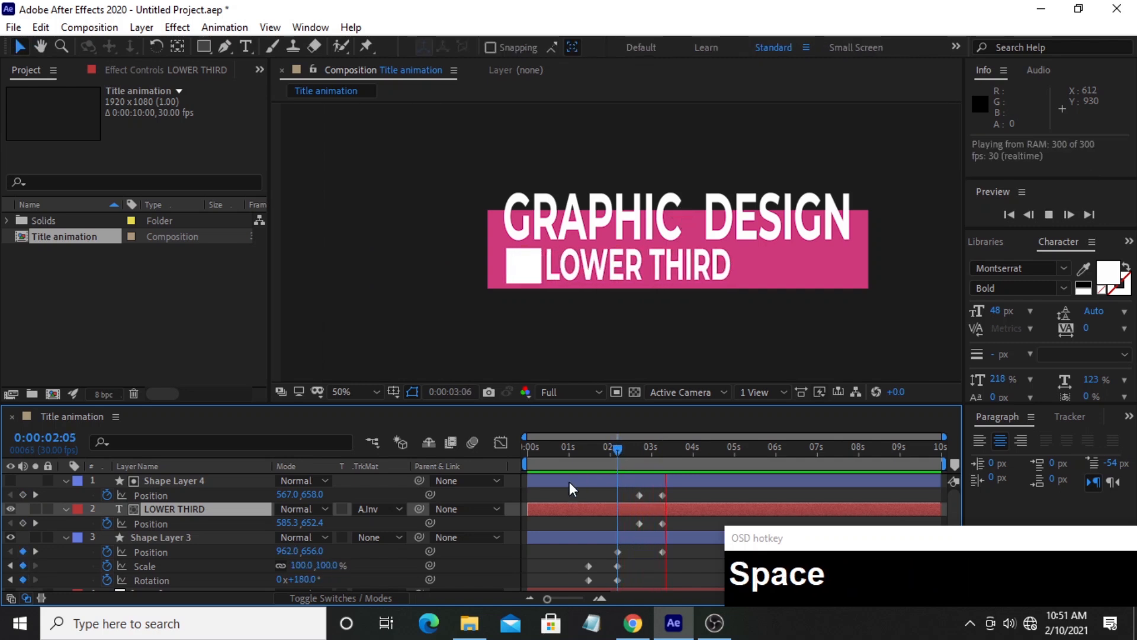
{"action": "key", "text": "space"}
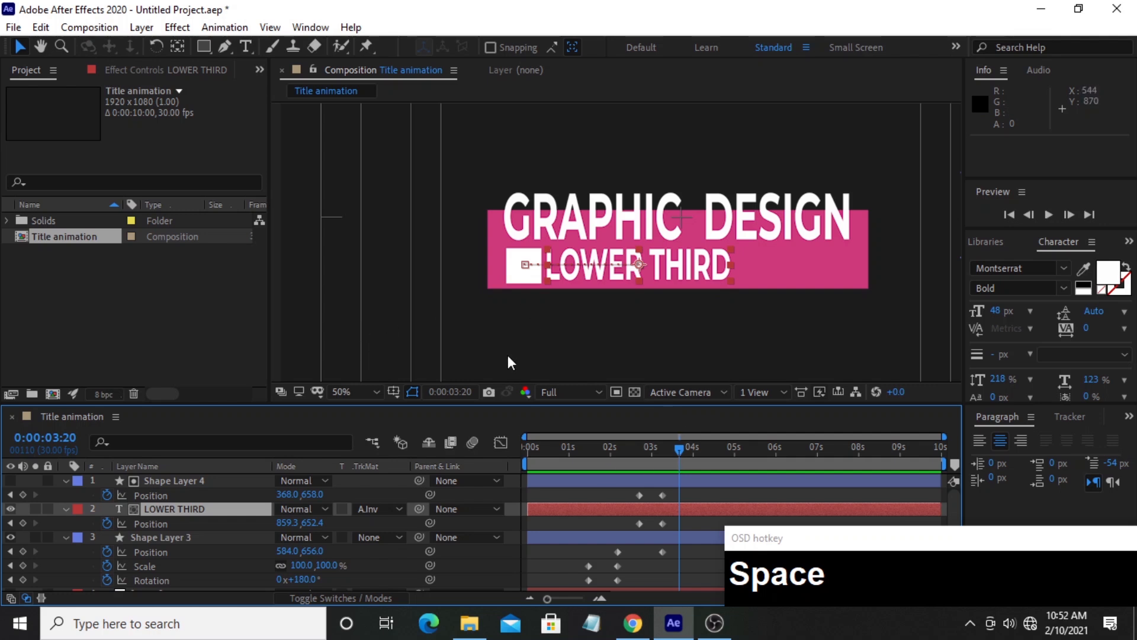
Fit the whole composition in view and preview the title animation from the start.
{"action": "scroll", "coordinate": [507, 359], "scroll_direction": "down", "scroll_amount": 1}
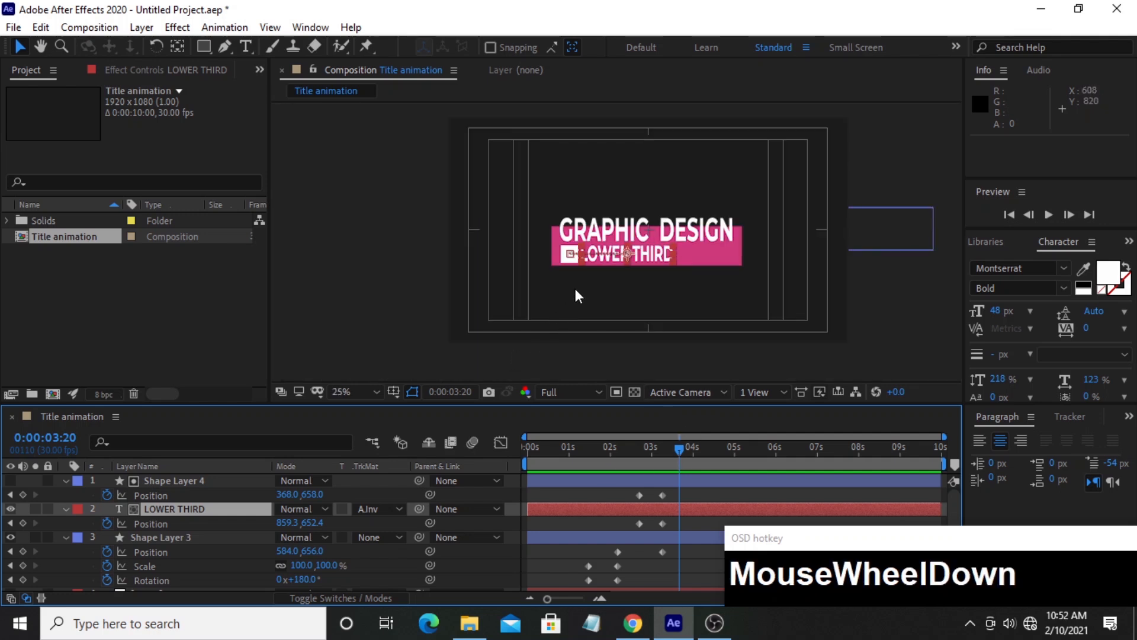
{"action": "left_click", "coordinate": [367, 390]}
{"action": "left_click", "coordinate": [364, 113]}
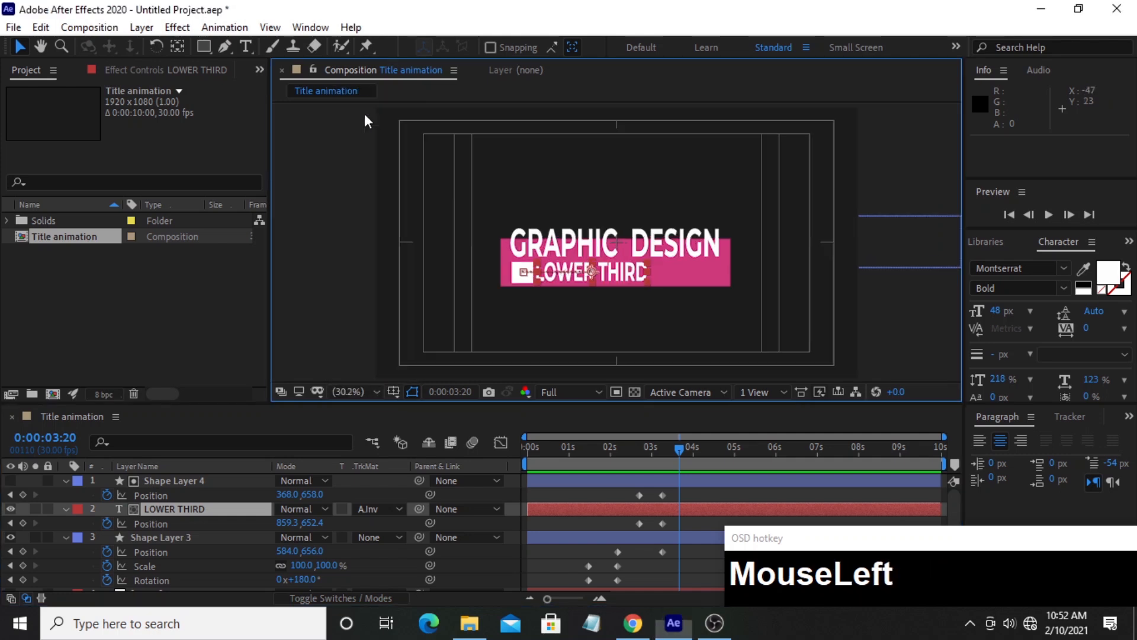
{"action": "key", "text": "space"}
{"action": "left_click_drag", "start_coordinate": [626, 444], "coordinate": [417, 344]}
{"action": "key", "text": "space"}
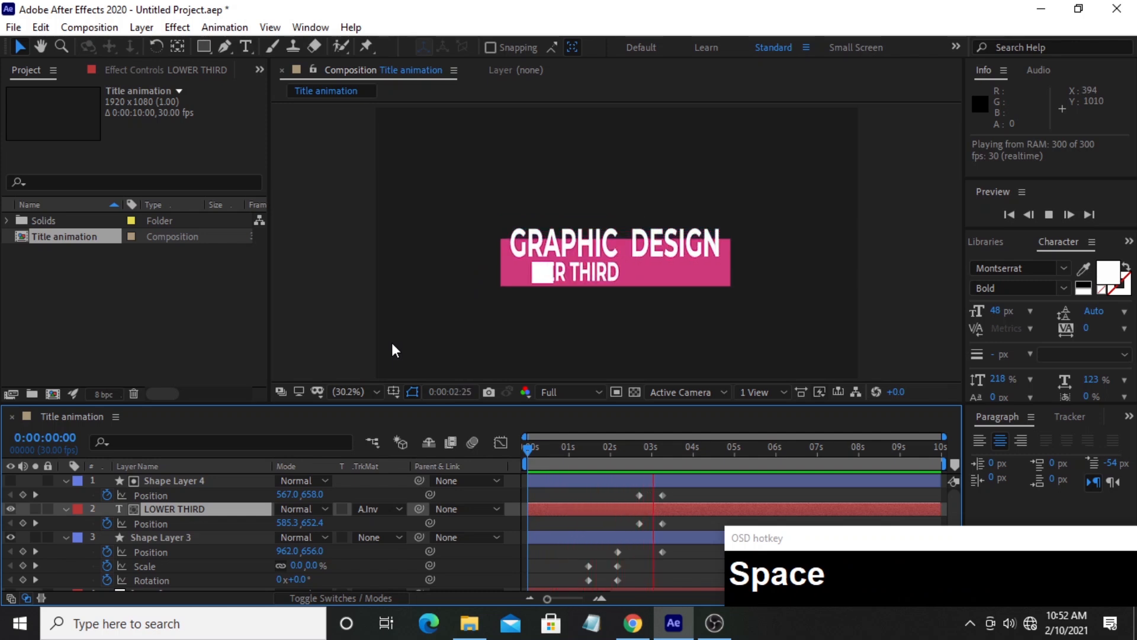
{"action": "key", "text": "space"}
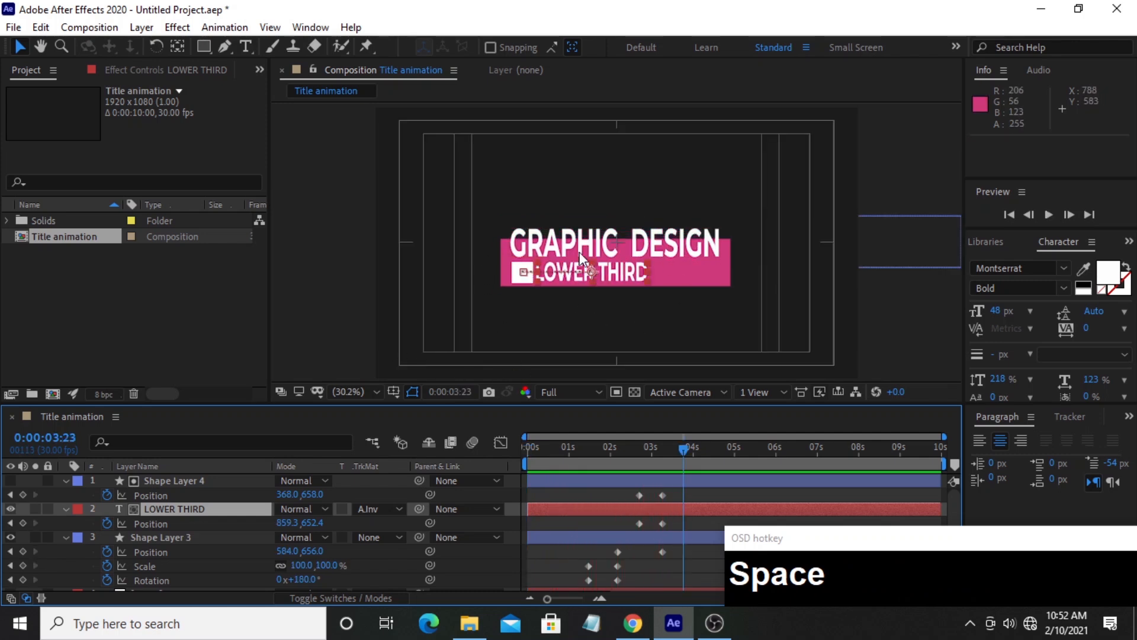
At 0:00:02:21, draw an open L-shaped path with the Pen tool, running down beside the pink rectangle's left edge and partway along beneath it.
{"action": "left_click_drag", "start_coordinate": [682, 446], "coordinate": [671, 450]}
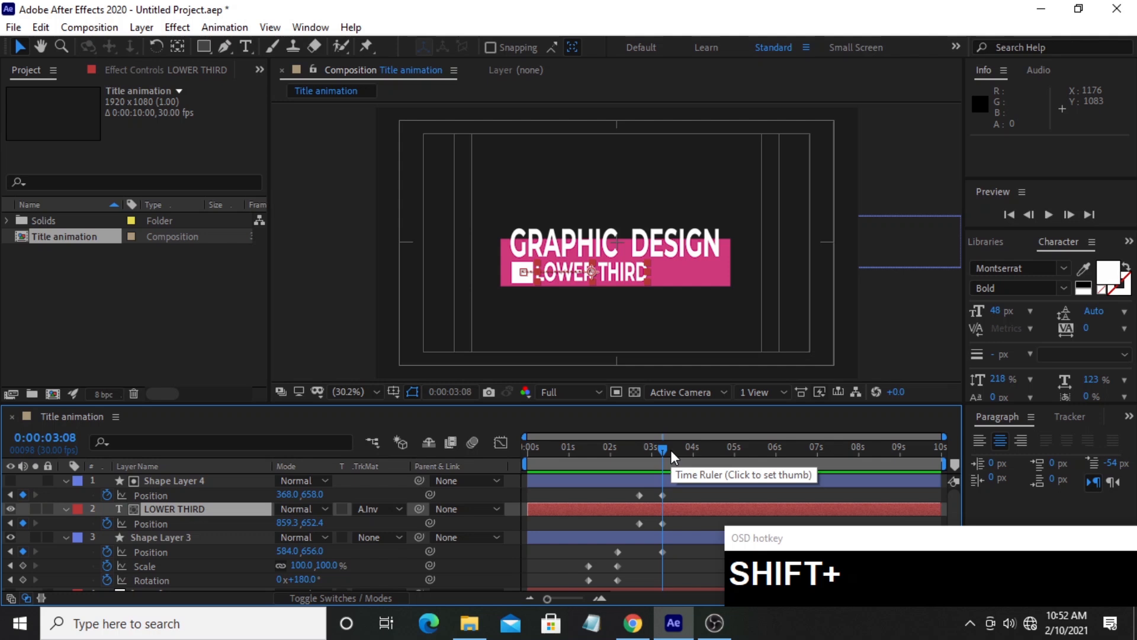
{"action": "left_click_drag", "start_coordinate": [663, 449], "coordinate": [639, 449]}
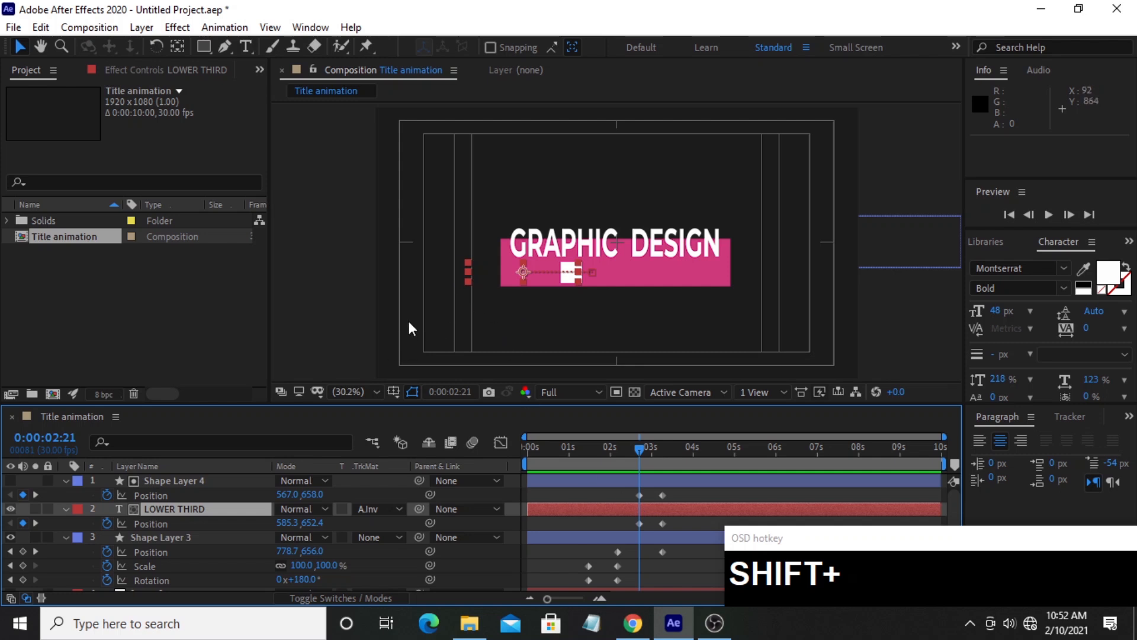
{"action": "left_click", "coordinate": [444, 314]}
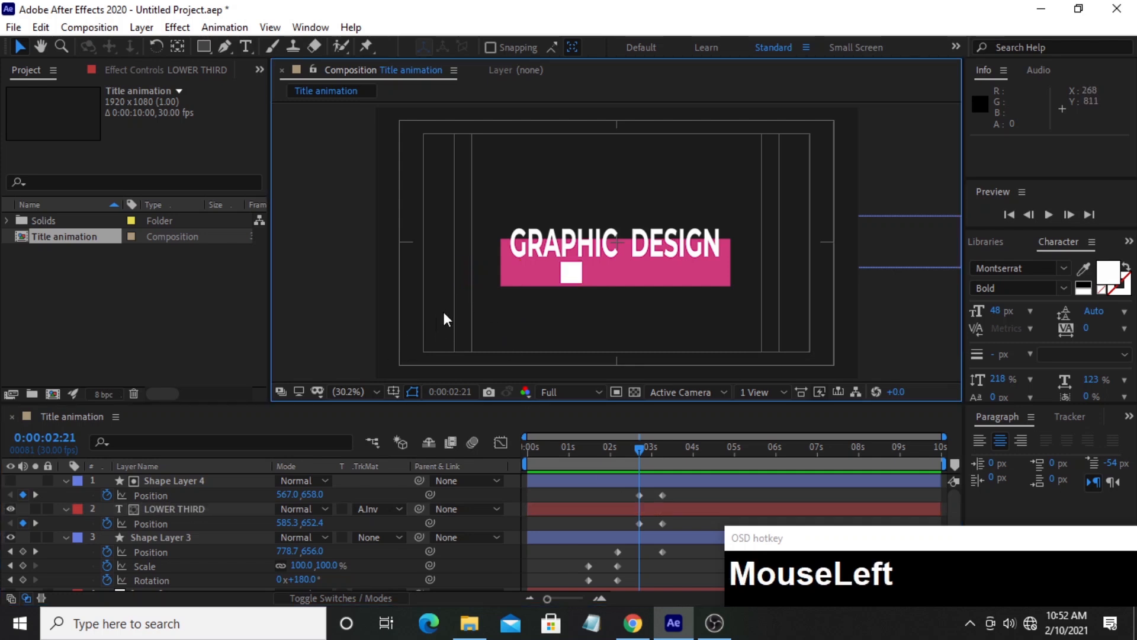
{"action": "left_click", "coordinate": [225, 46]}
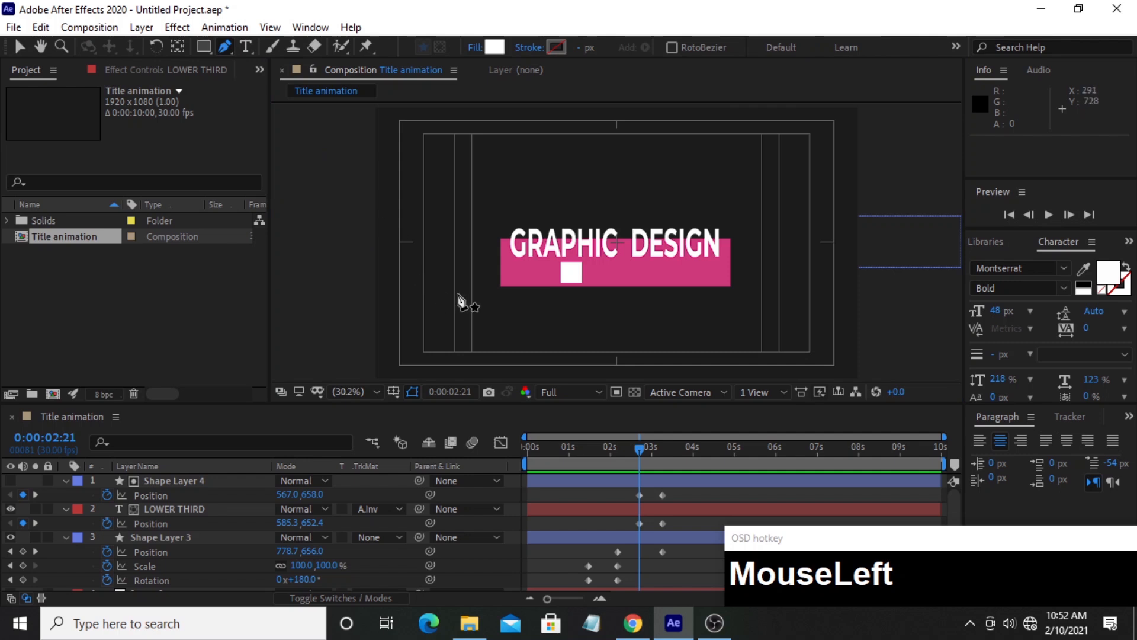
{"action": "scroll", "coordinate": [439, 294], "scroll_direction": "up", "scroll_amount": 5}
{"action": "left_click_drag", "start_coordinate": [441, 266], "coordinate": [542, 246]}
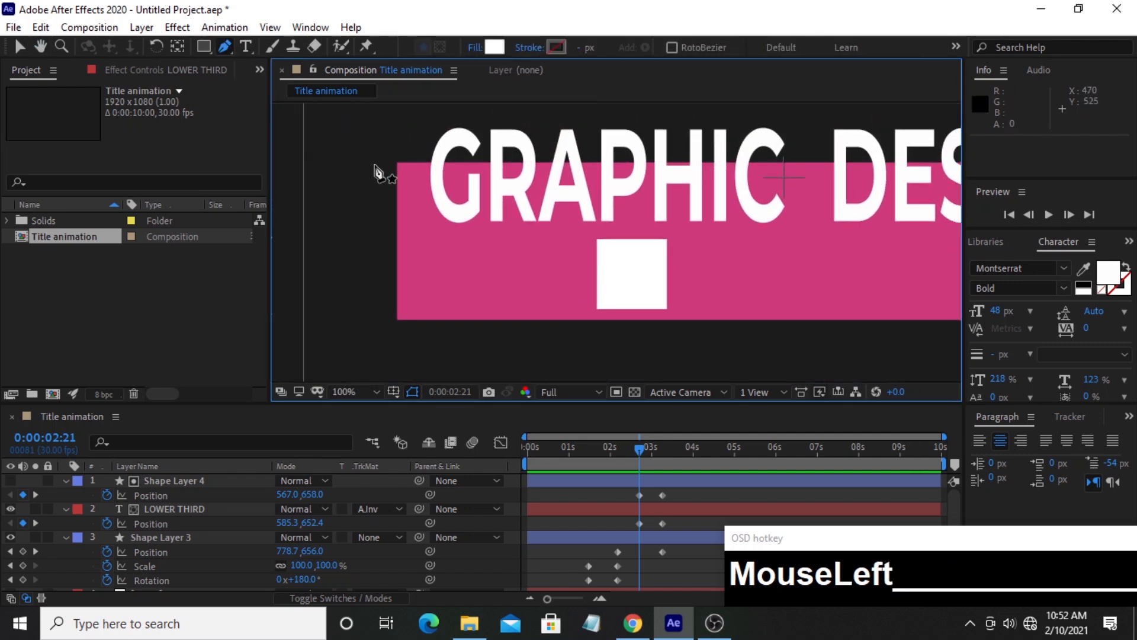
{"action": "left_click", "coordinate": [375, 165]}
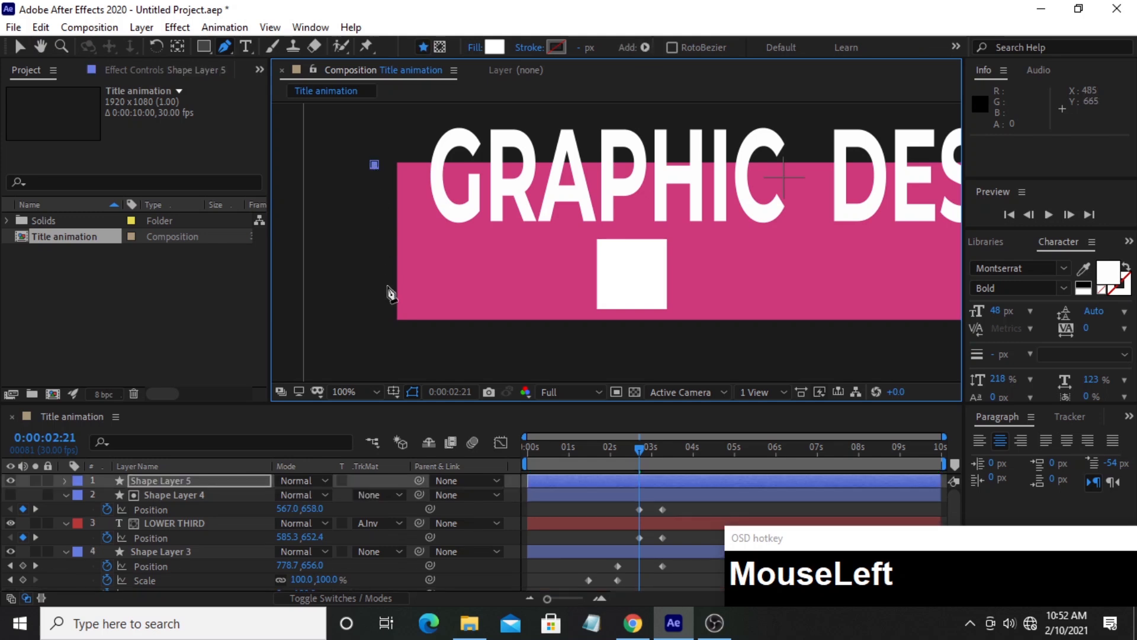
{"action": "left_click", "coordinate": [379, 341], "text": "shift"}
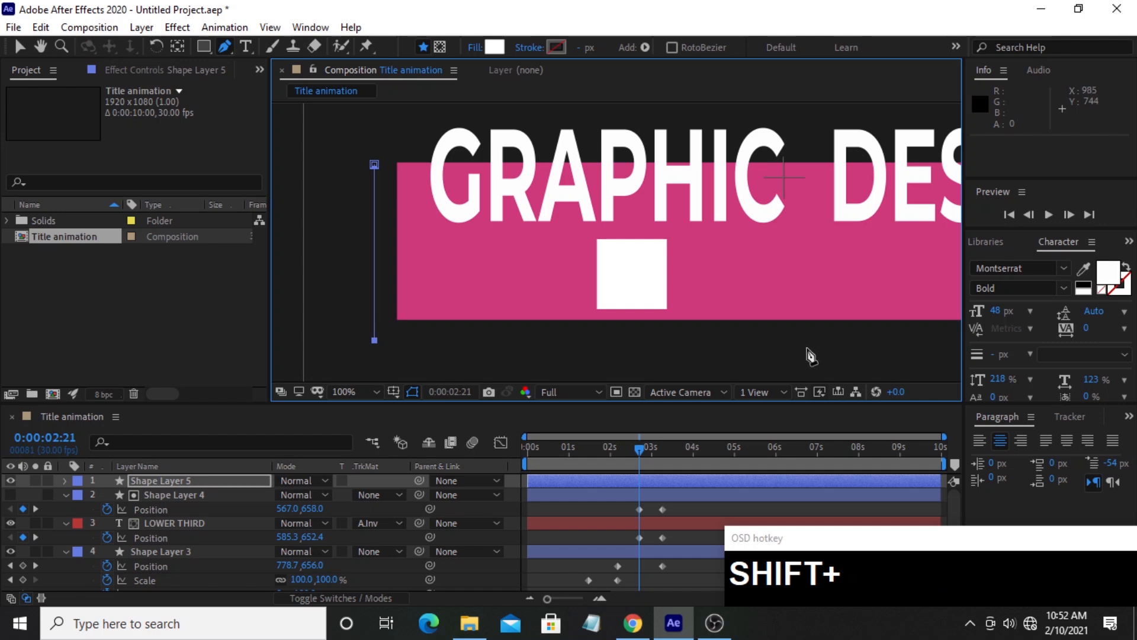
{"action": "left_click_drag", "start_coordinate": [819, 329], "coordinate": [675, 320]}
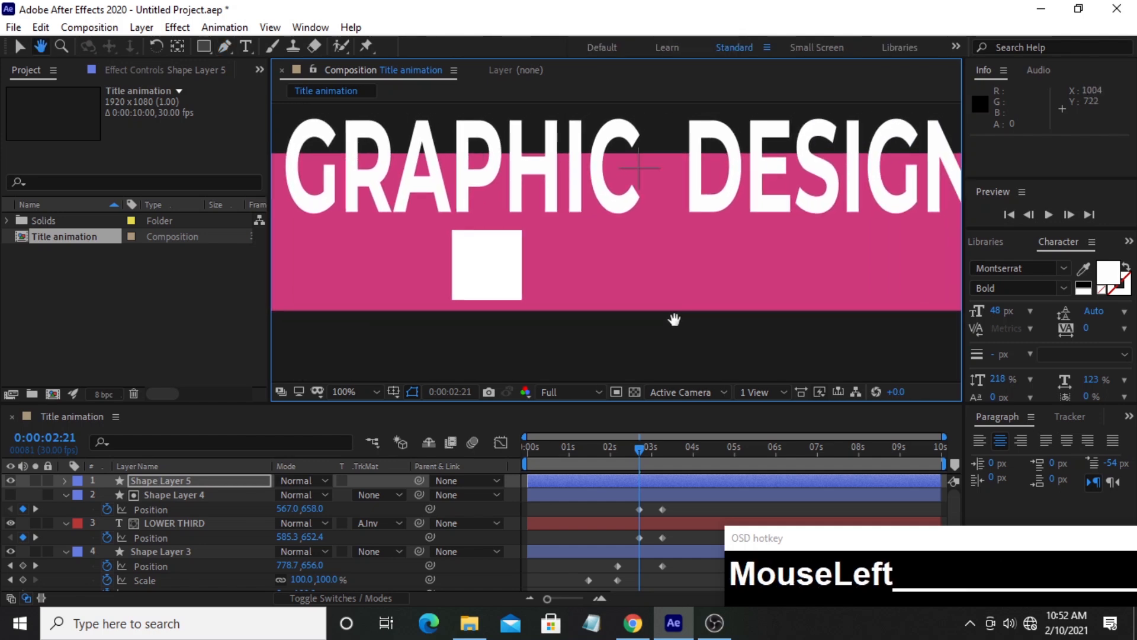
{"action": "left_click", "coordinate": [801, 336], "text": "shift"}
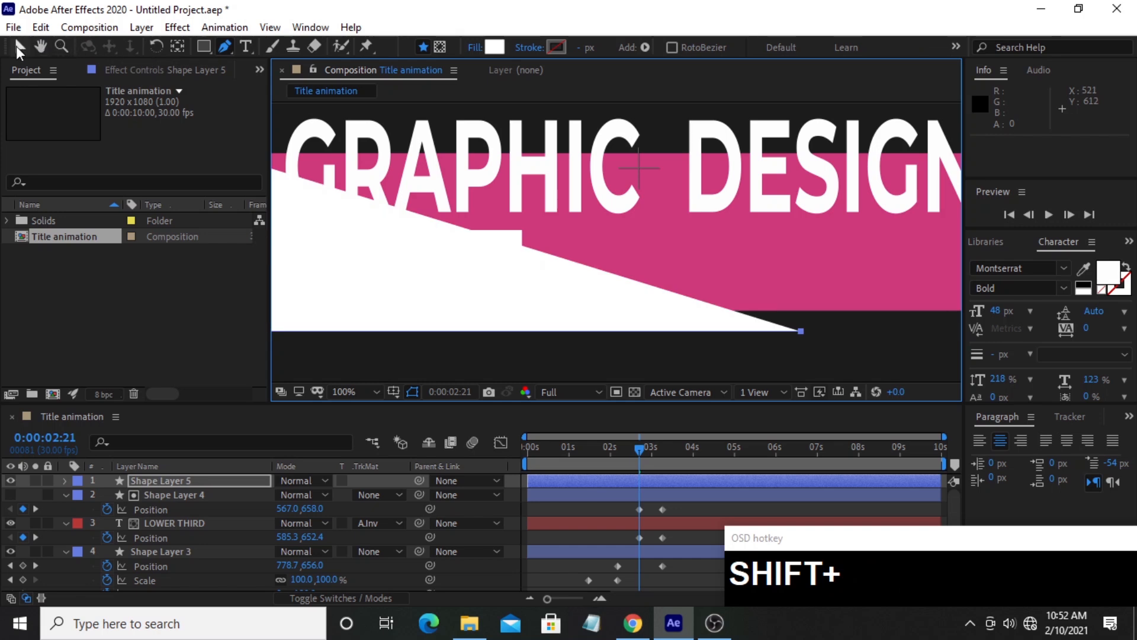
Set the L-shaped path's fill to None and give it a 3 px white stroke.
{"action": "left_click", "coordinate": [18, 46]}
{"action": "left_click", "coordinate": [601, 45]}
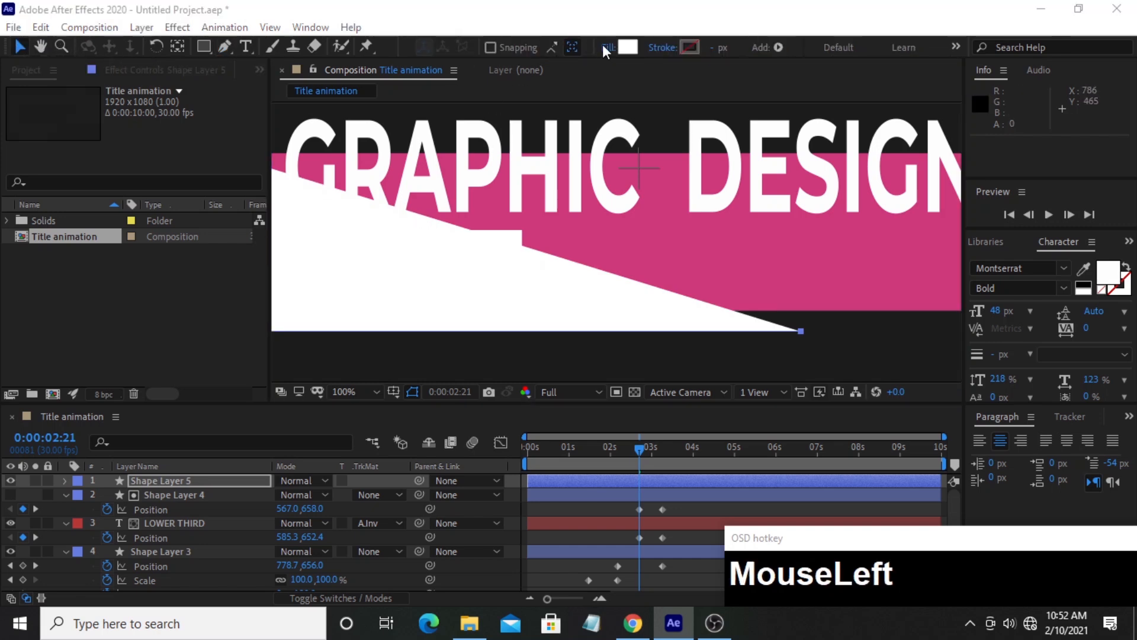
{"action": "left_click", "coordinate": [29, 47]}
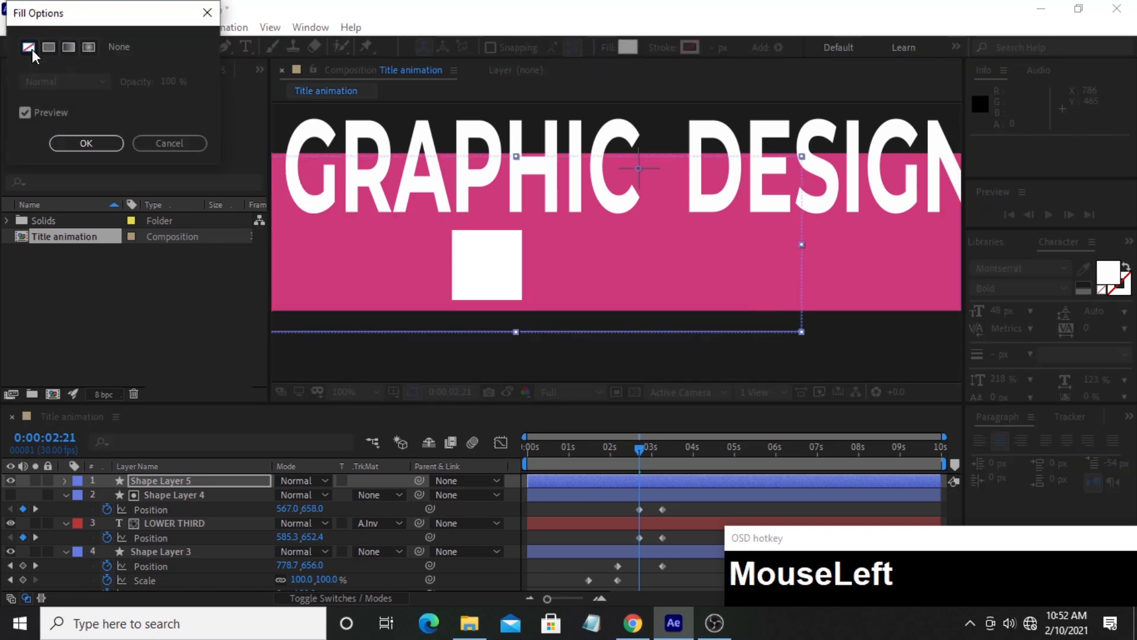
{"action": "left_click", "coordinate": [97, 146]}
{"action": "left_click", "coordinate": [714, 48]}
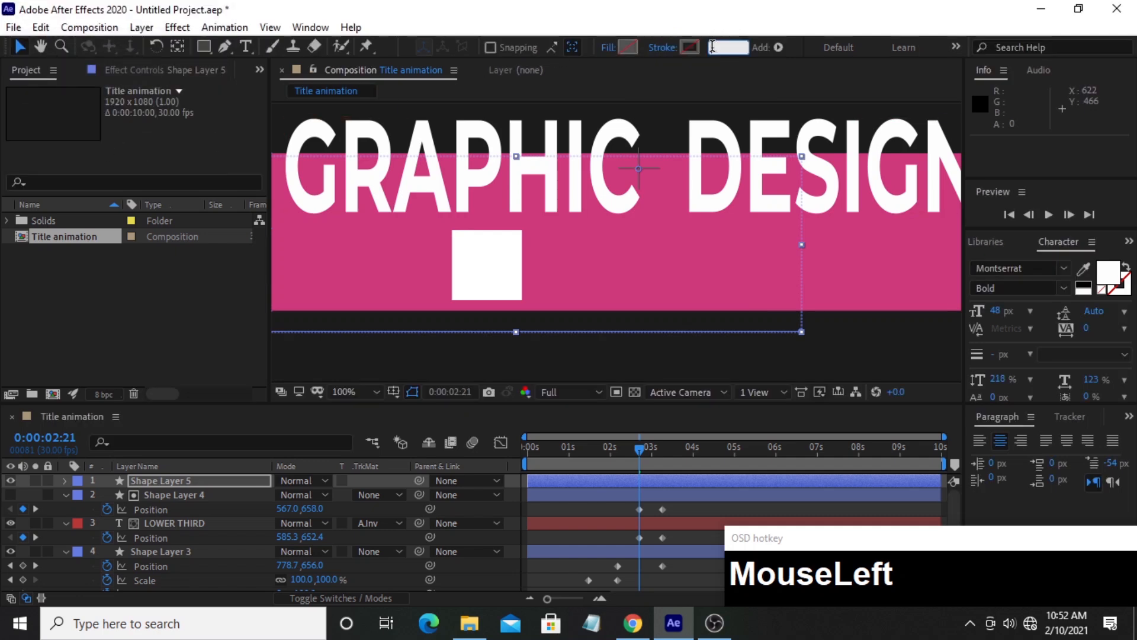
{"action": "type", "text": "3"}
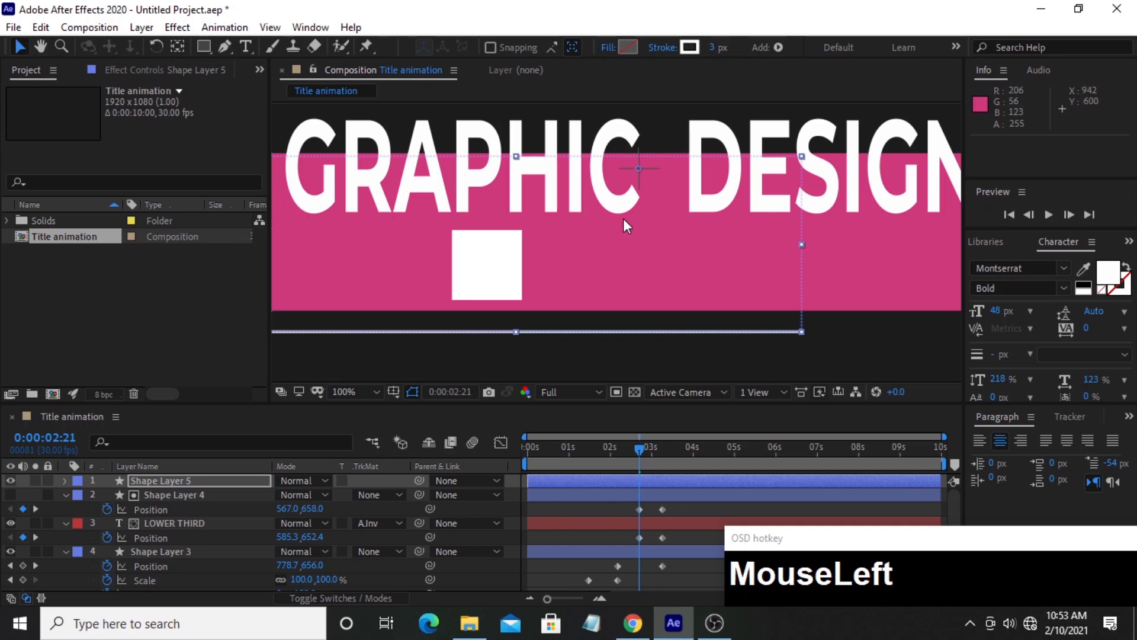
Add Trim Paths to the L-shaped line's shape layer.
{"action": "scroll", "coordinate": [624, 218], "scroll_direction": "down", "scroll_amount": 2}
{"action": "mouse_move", "coordinate": [645, 450]}
{"action": "left_mouse_down"}
{"action": "mouse_move", "coordinate": [666, 451]}
{"action": "mouse_move", "coordinate": [641, 456]}
{"action": "left_mouse_up"}
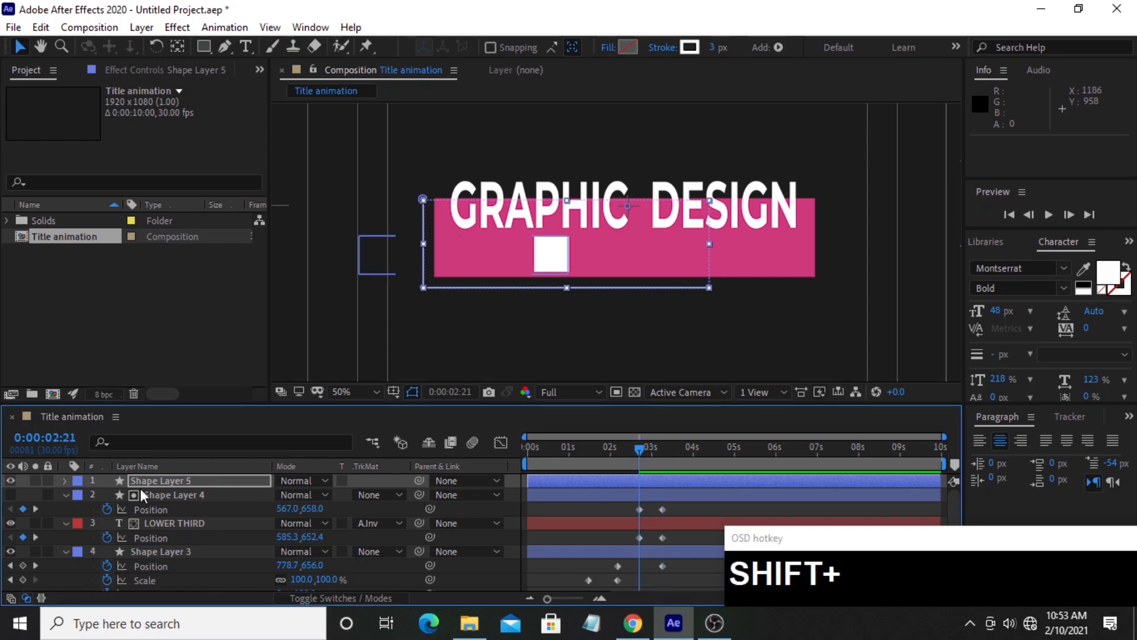
{"action": "left_click", "coordinate": [173, 480]}
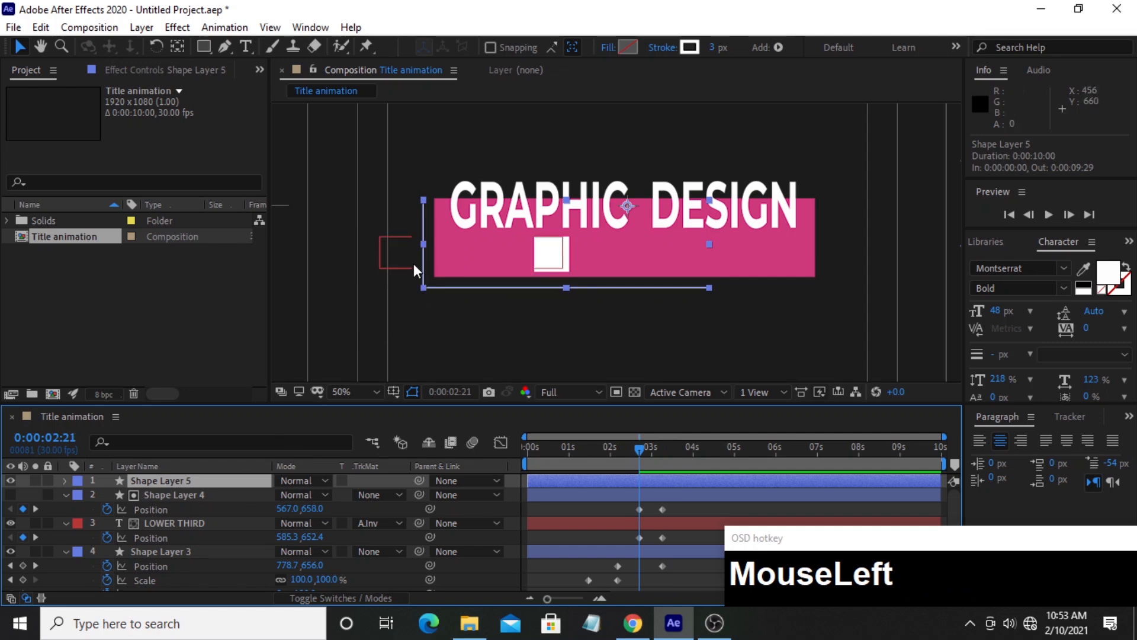
{"action": "left_click", "coordinate": [65, 481]}
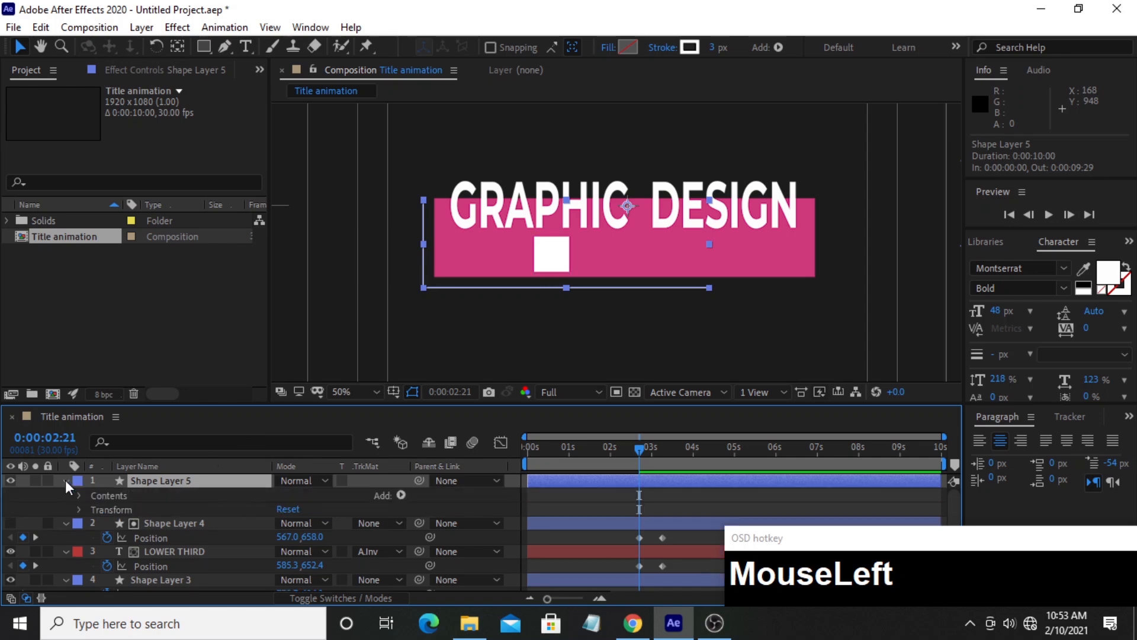
{"action": "left_click", "coordinate": [401, 495]}
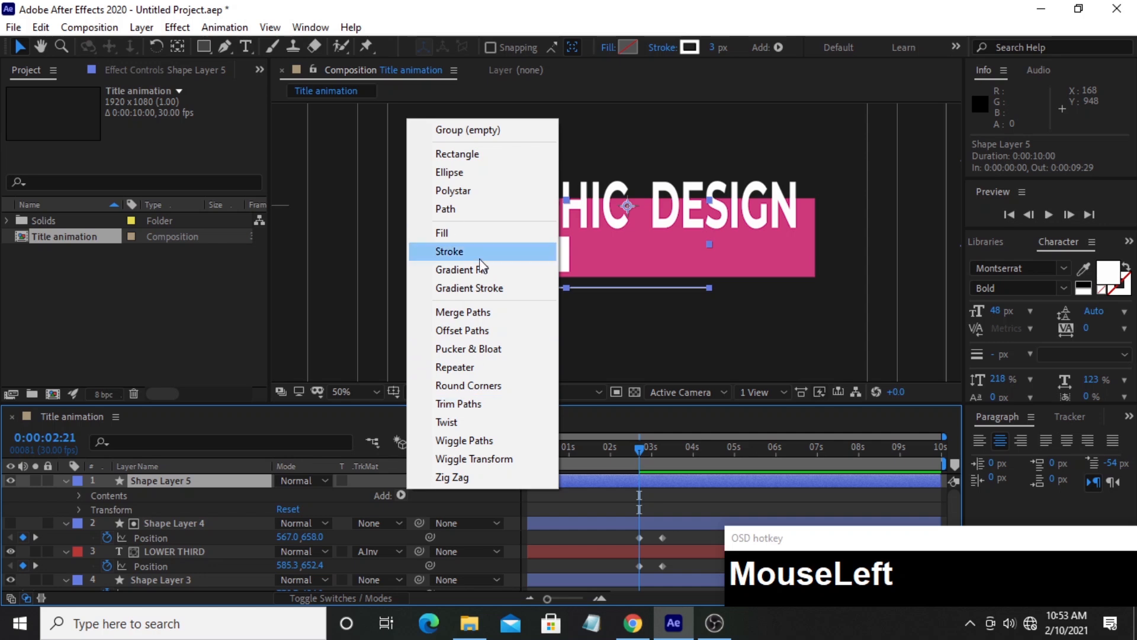
{"action": "left_click", "coordinate": [474, 417]}
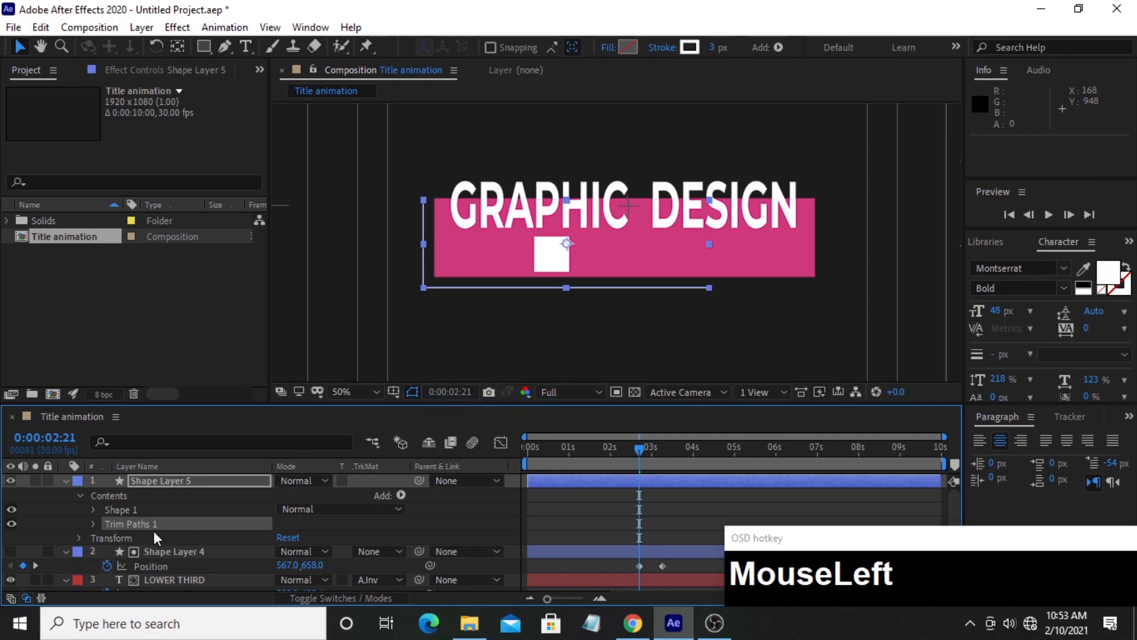
Keyframe the L-shaped line's Trim Paths End at 0% at 0:00:02:21 and 100% at 0:00:03:16.
{"action": "left_click", "coordinate": [93, 524]}
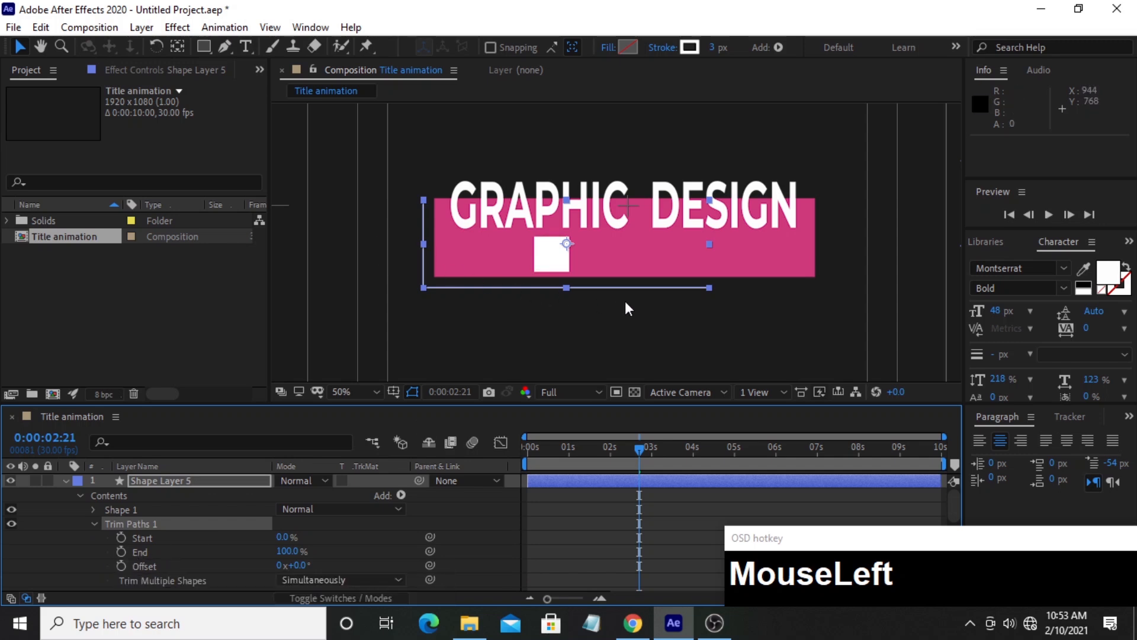
{"action": "left_click", "coordinate": [121, 553]}
{"action": "left_click_drag", "start_coordinate": [303, 553], "coordinate": [198, 554]}
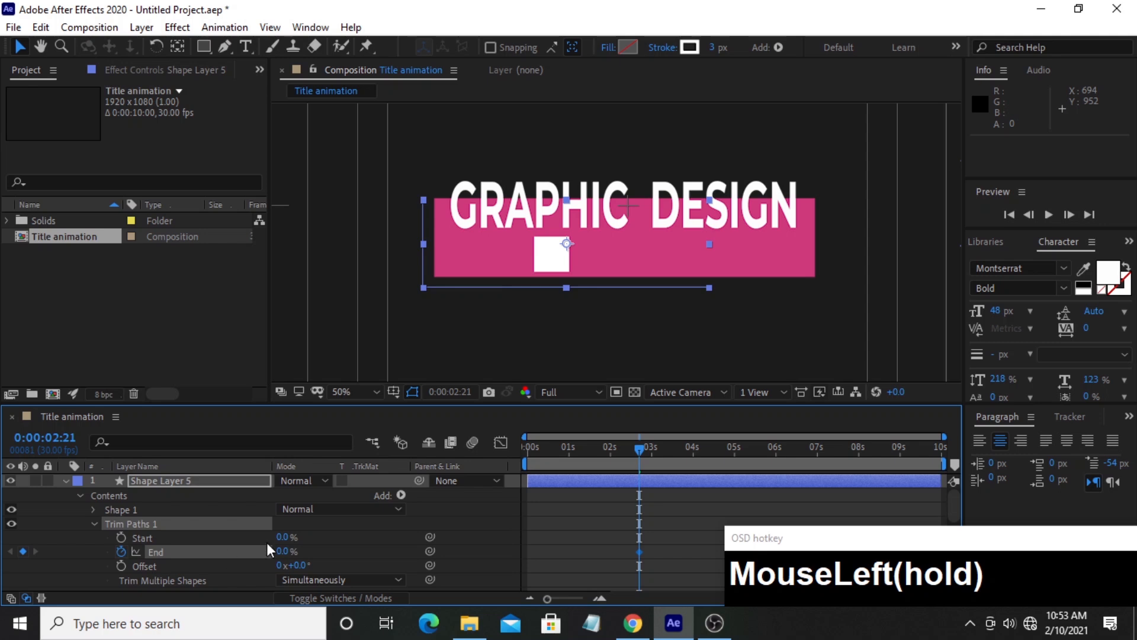
{"action": "left_click_drag", "start_coordinate": [642, 449], "coordinate": [674, 450]}
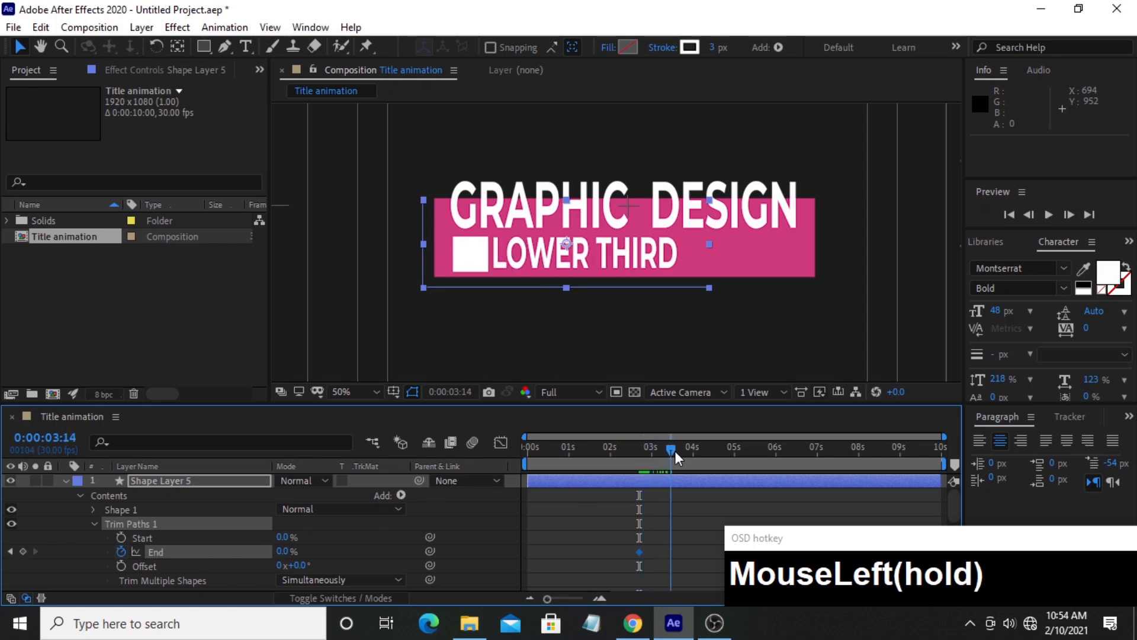
{"action": "left_click_drag", "start_coordinate": [675, 450], "coordinate": [674, 450]}
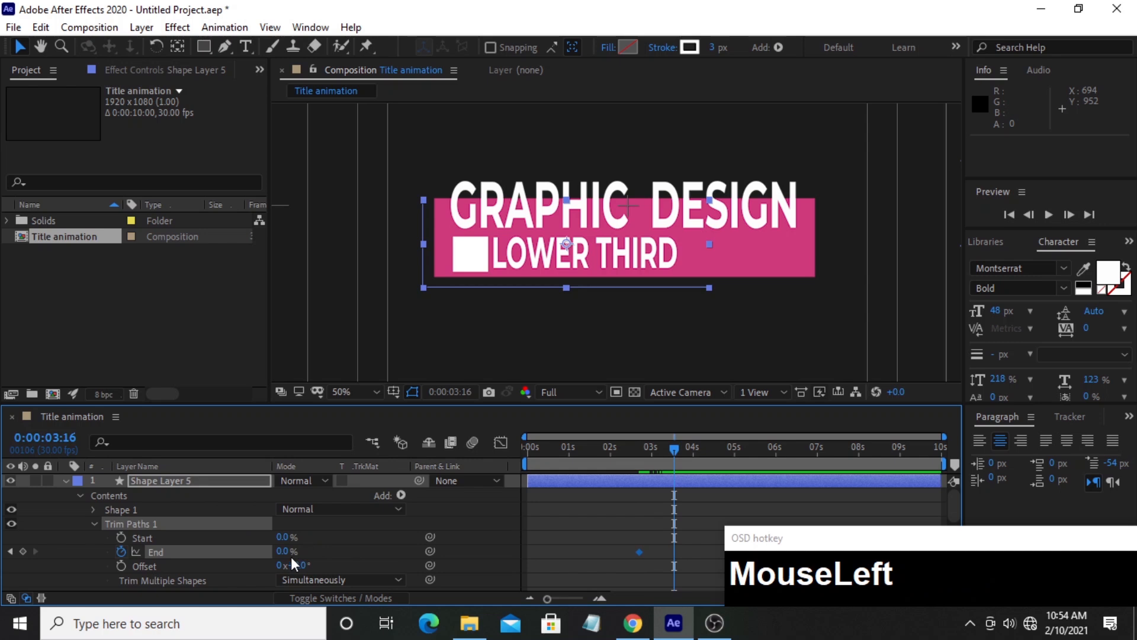
{"action": "left_click_drag", "start_coordinate": [286, 556], "coordinate": [454, 561]}
Apply Easy Ease to both Trim Paths End keyframes and reshape their speed graph to peak early and slow gradually toward the last keyframe.
{"action": "left_click_drag", "start_coordinate": [691, 540], "coordinate": [620, 556]}
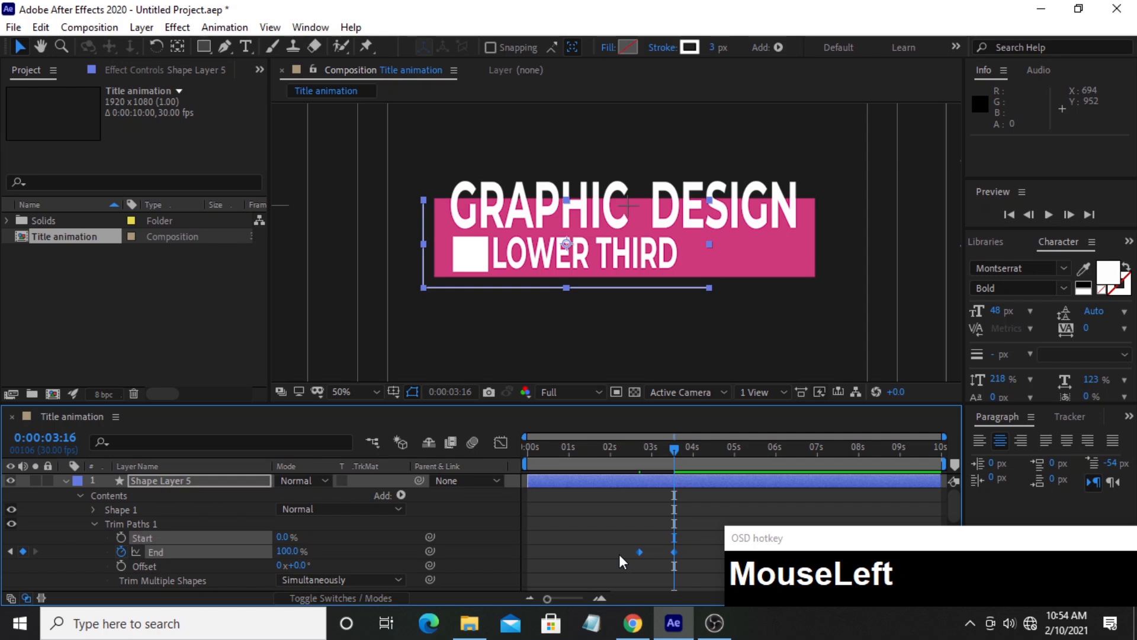
{"action": "key", "text": "F9"}
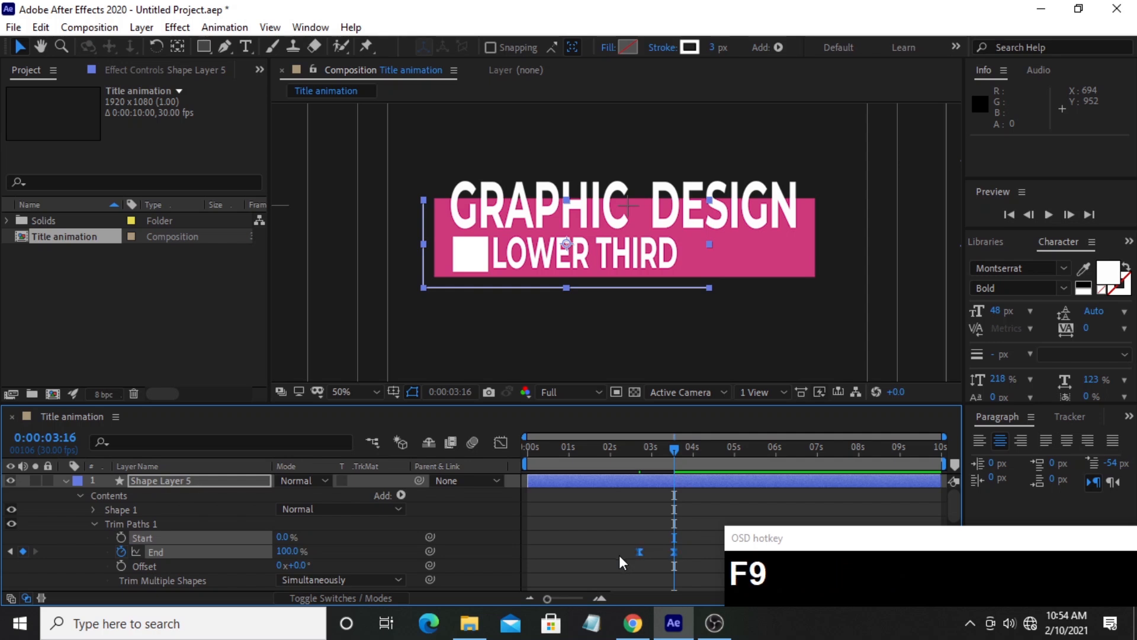
{"action": "left_click", "coordinate": [502, 443]}
{"action": "left_click_drag", "start_coordinate": [696, 545], "coordinate": [617, 561]}
{"action": "left_click", "coordinate": [599, 598]}
{"action": "left_click", "coordinate": [598, 598]}
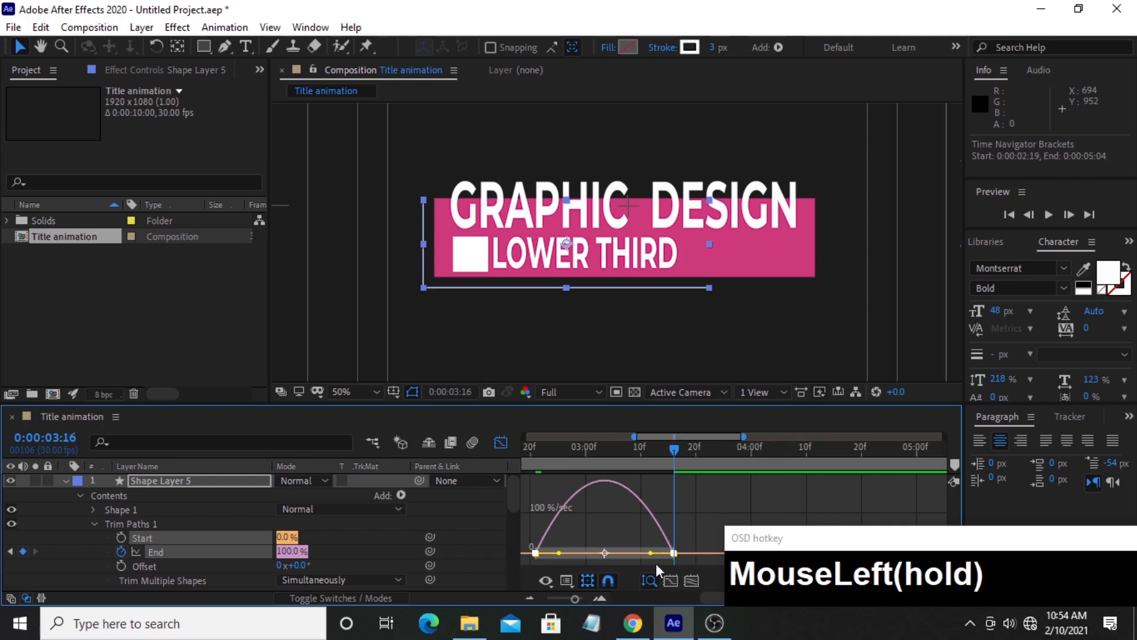
{"action": "left_click_drag", "start_coordinate": [650, 553], "coordinate": [605, 554]}
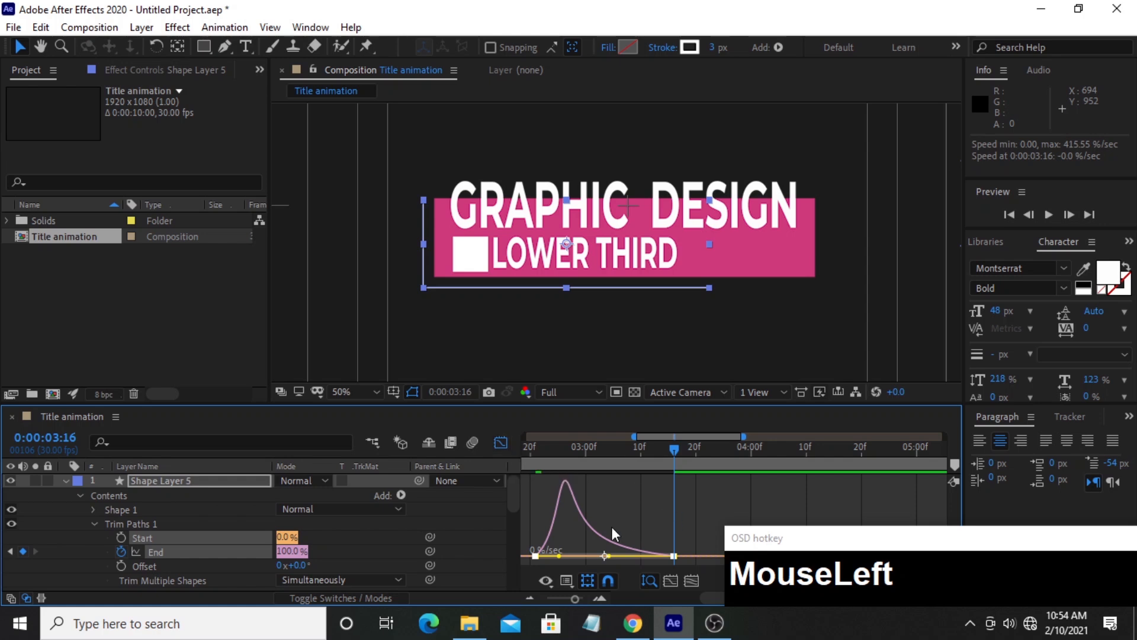
{"action": "left_click", "coordinate": [506, 445]}
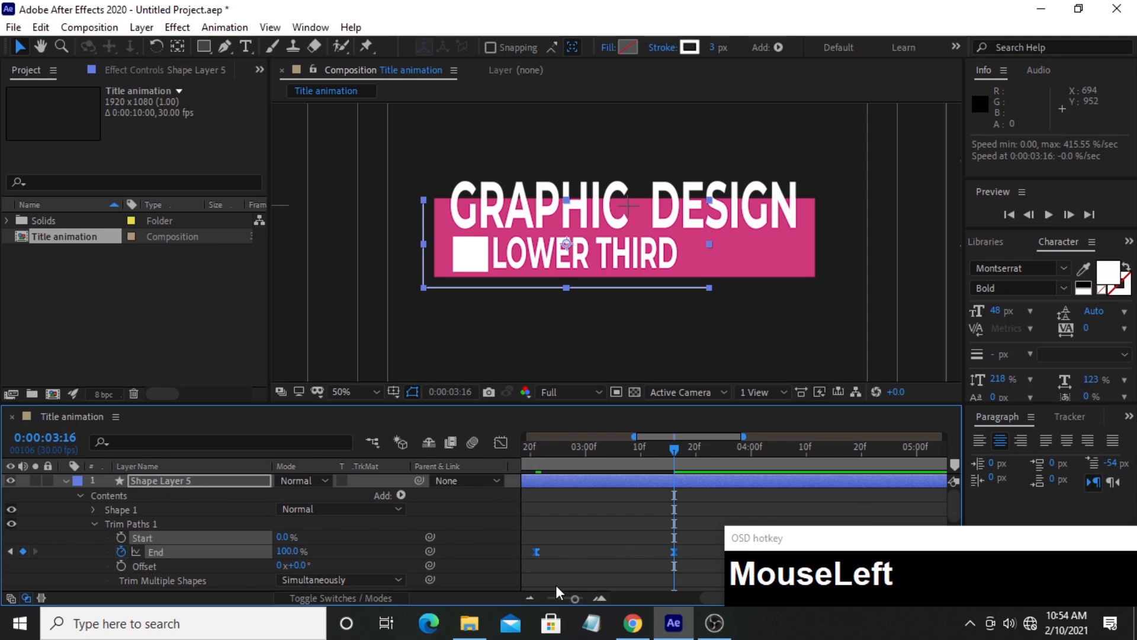
{"action": "left_click_drag", "start_coordinate": [571, 599], "coordinate": [539, 597]}
{"action": "left_click", "coordinate": [66, 481]}
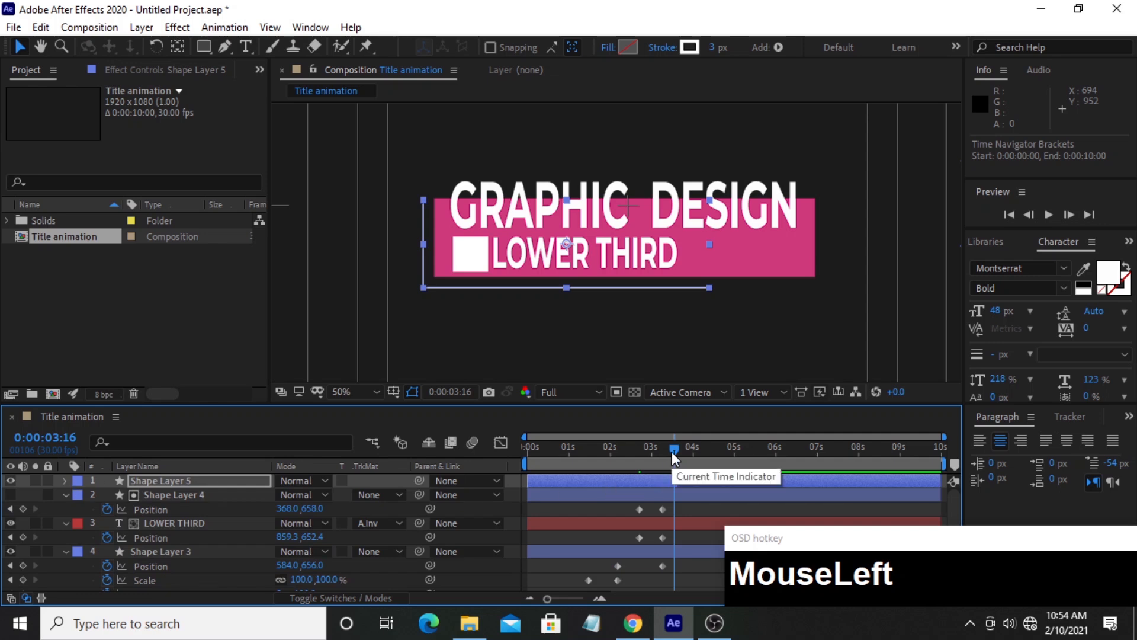
Preview the L-shaped line drawing on, starting from about 0:00:02:15 and again from about 0:00:01:29.
{"action": "left_click_drag", "start_coordinate": [672, 451], "coordinate": [631, 451]}
{"action": "left_click", "coordinate": [655, 318]}
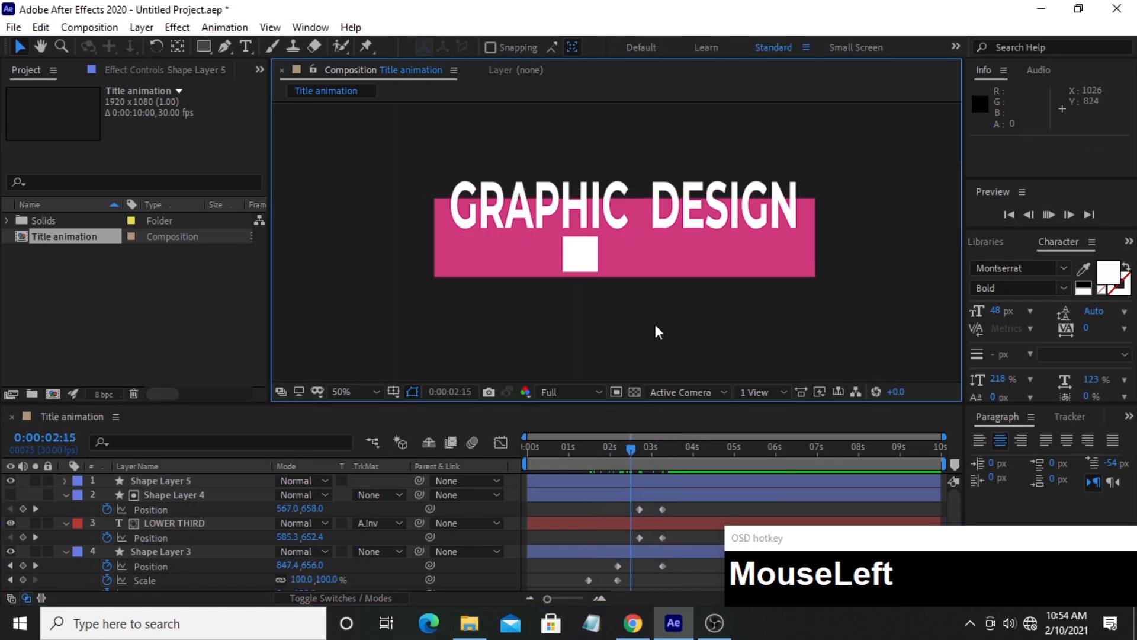
{"action": "key", "text": "space"}
{"action": "key", "text": "space"}
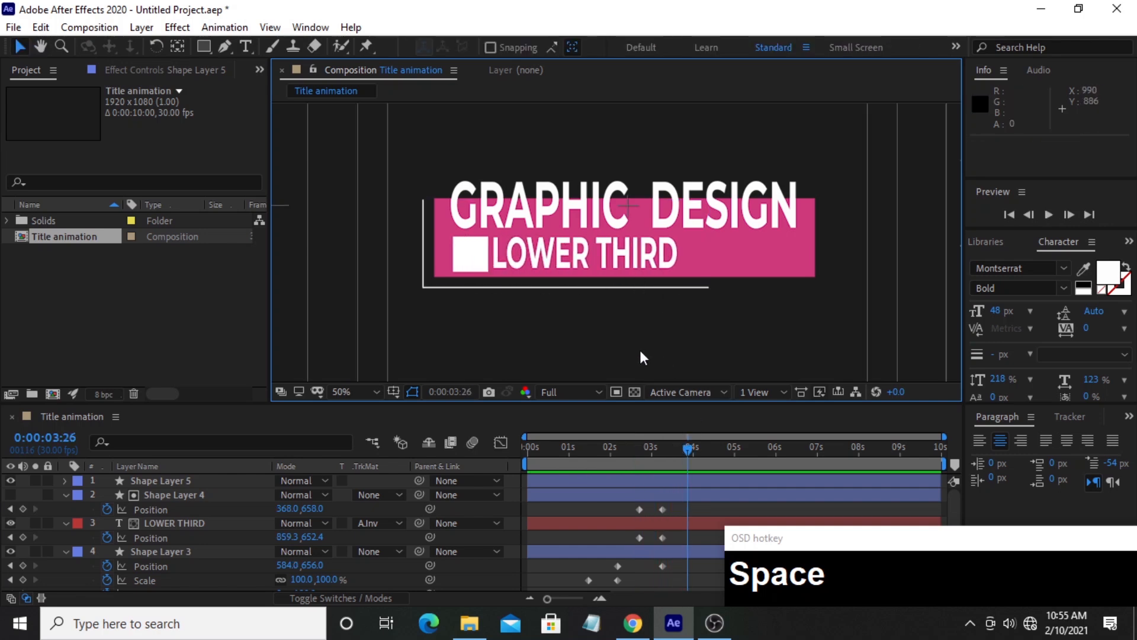
{"action": "left_click_drag", "start_coordinate": [688, 452], "coordinate": [609, 453]}
{"action": "key", "text": "space"}
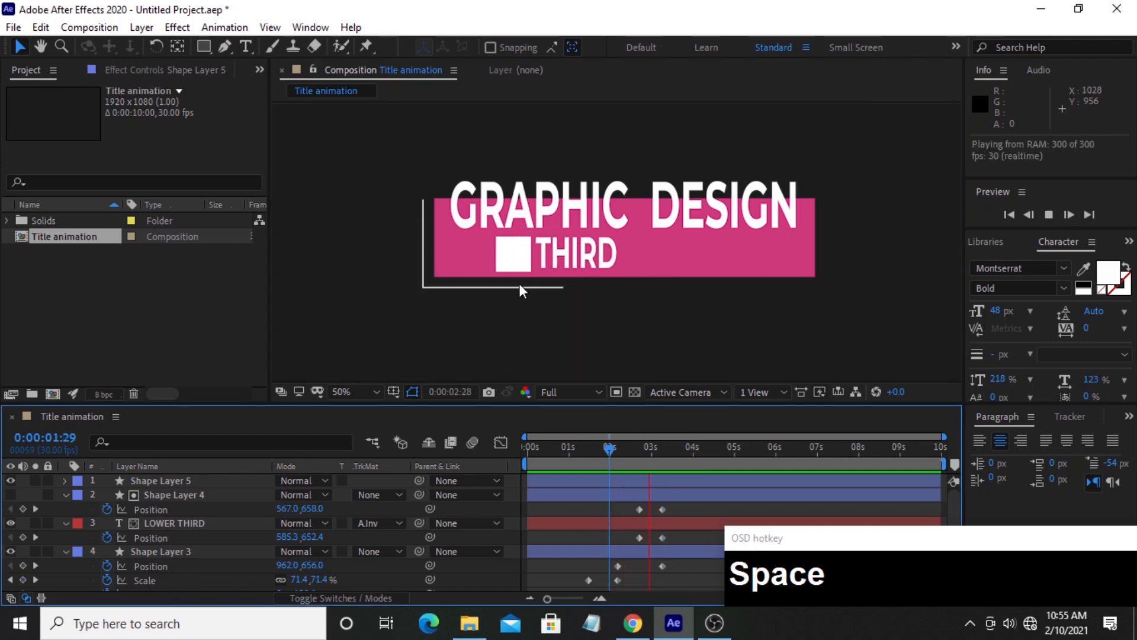
{"action": "key", "text": "space"}
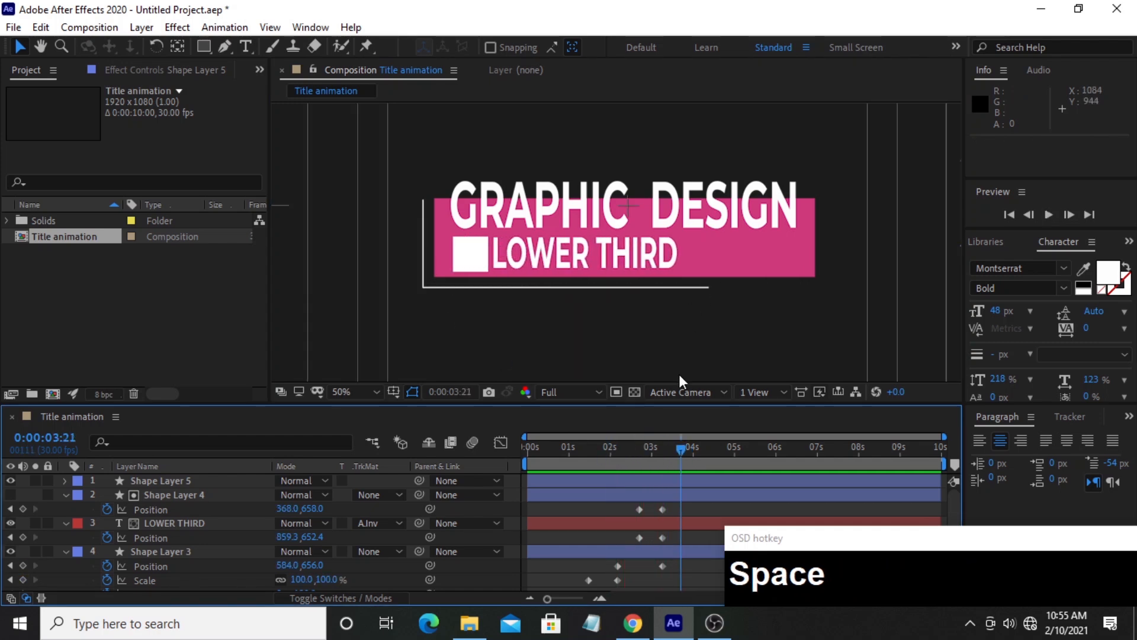
Fit the whole composition in view at 25% and preview the full title animation from 0:00:00:00.
{"action": "scroll", "coordinate": [678, 374], "scroll_direction": "down", "scroll_amount": 2}
{"action": "left_click", "coordinate": [548, 599]}
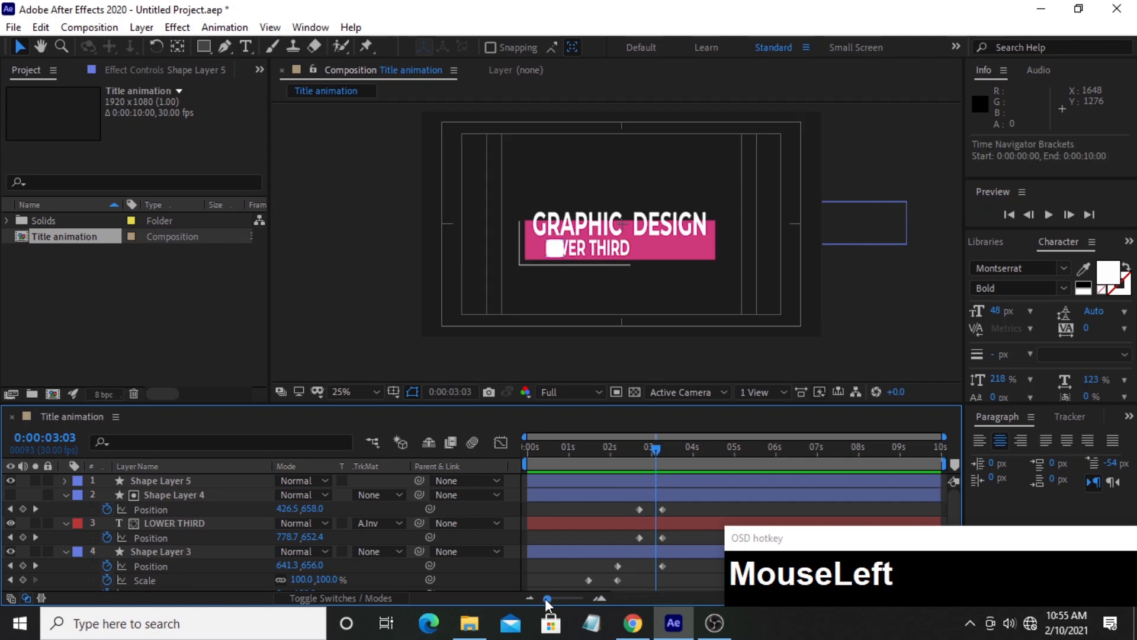
{"action": "left_click_drag", "start_coordinate": [659, 449], "coordinate": [528, 447]}
{"action": "key", "text": "space"}
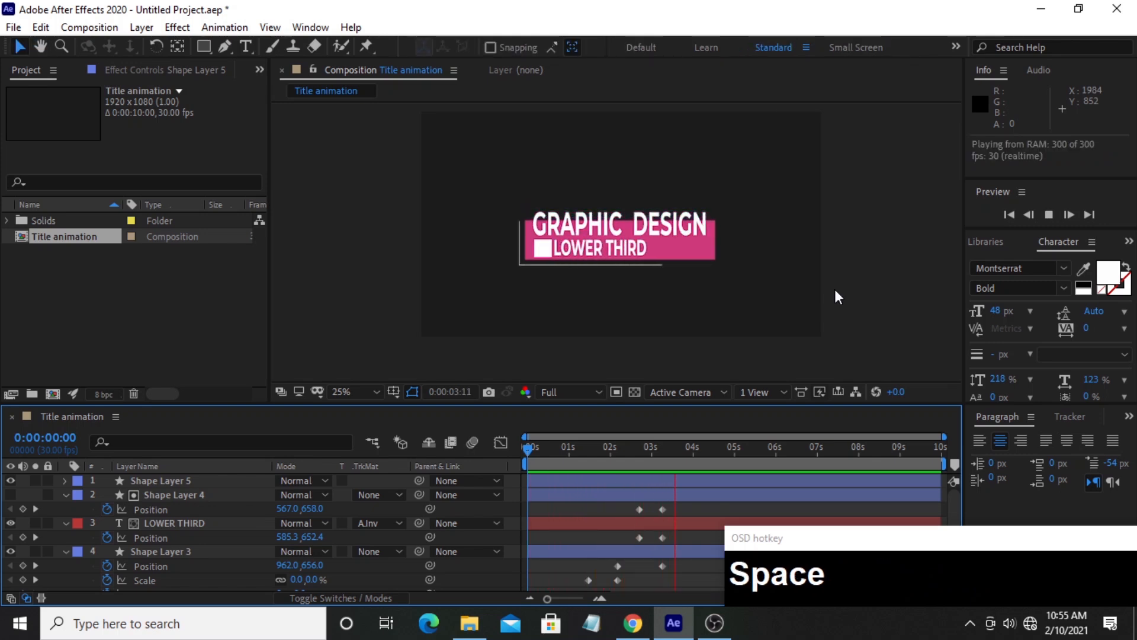
{"action": "key", "text": "space"}
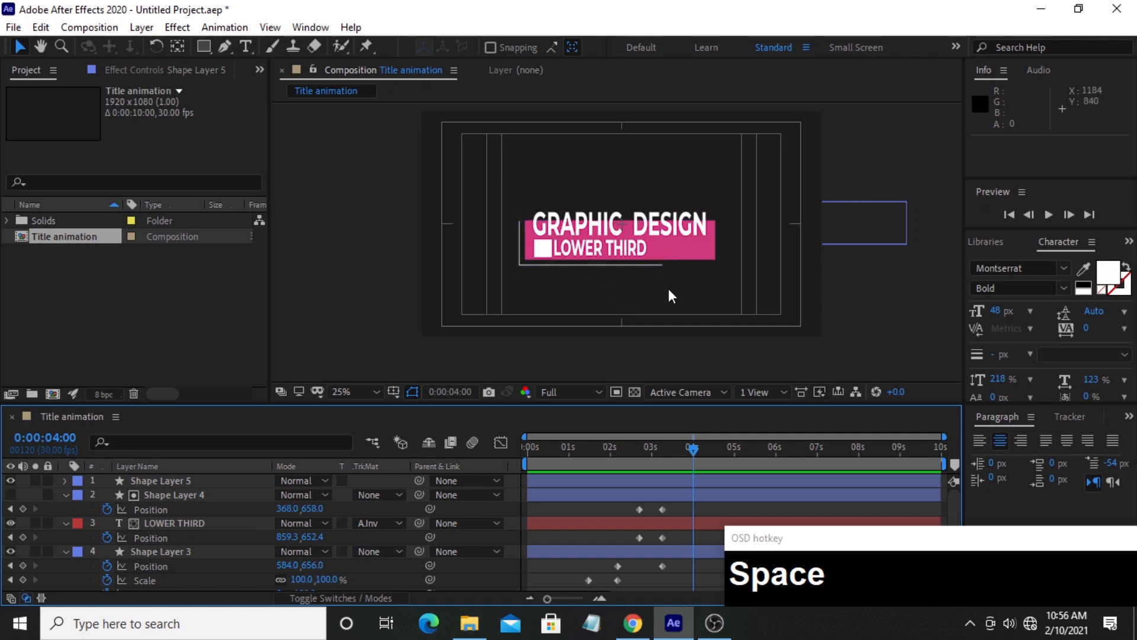
Collapse the expanded properties of the layers in the Title animation timeline.
{"action": "left_click", "coordinate": [66, 495]}
{"action": "left_click", "coordinate": [65, 509]}
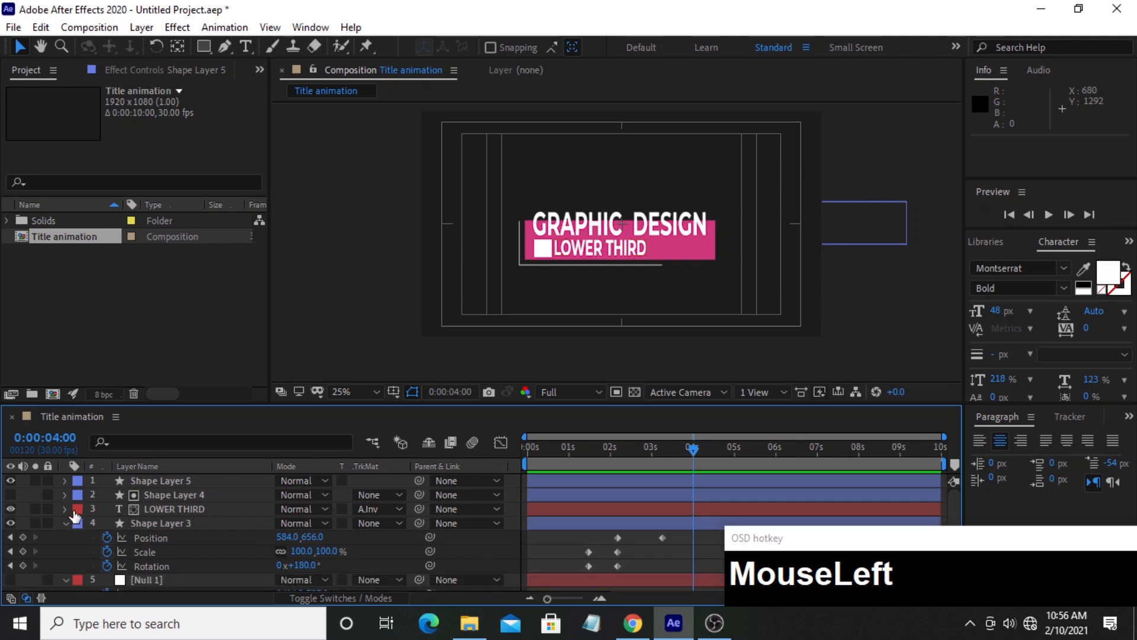
{"action": "left_click", "coordinate": [65, 524]}
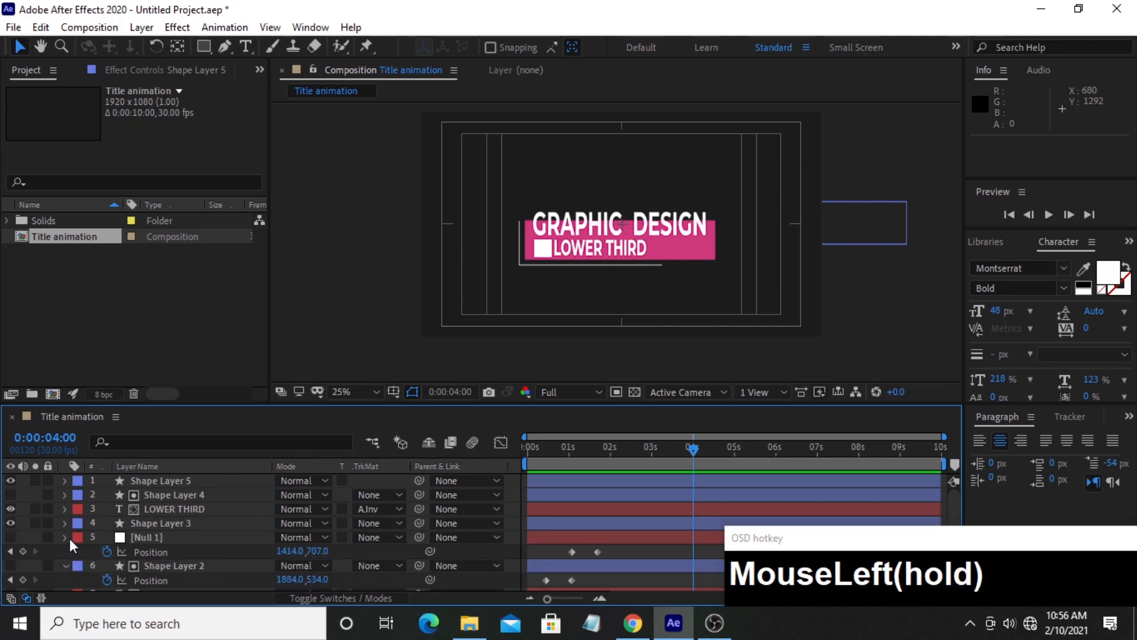
{"action": "left_click", "coordinate": [68, 538]}
{"action": "left_click", "coordinate": [64, 552]}
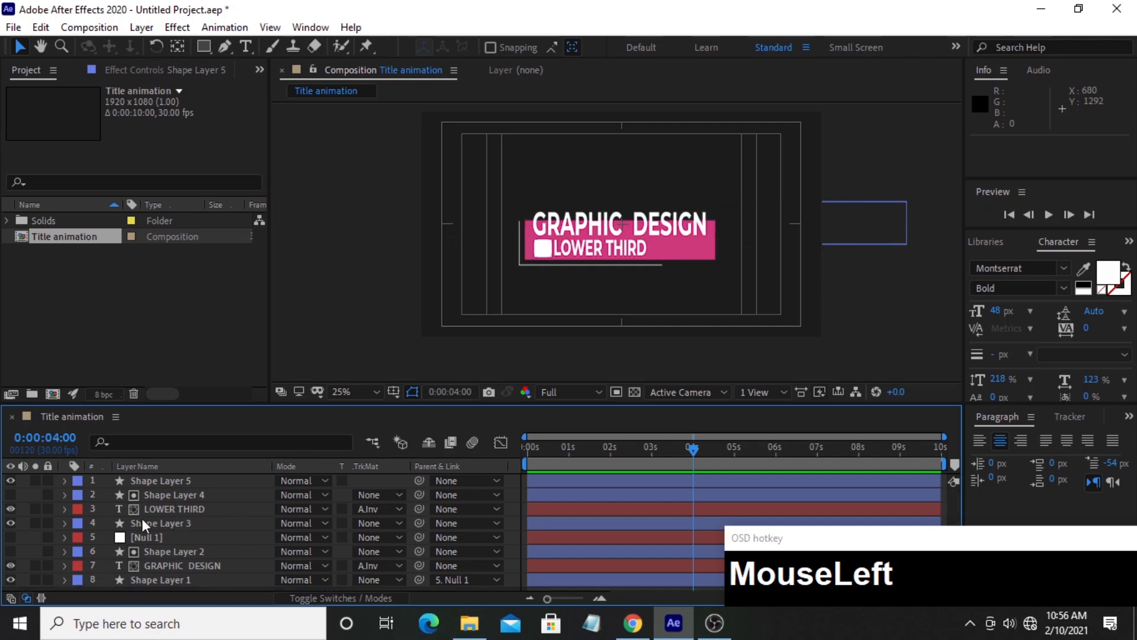
Pre-compose all eight layers into a new composition named "begining", moving all attributes into it.
{"action": "left_click", "coordinate": [164, 479]}
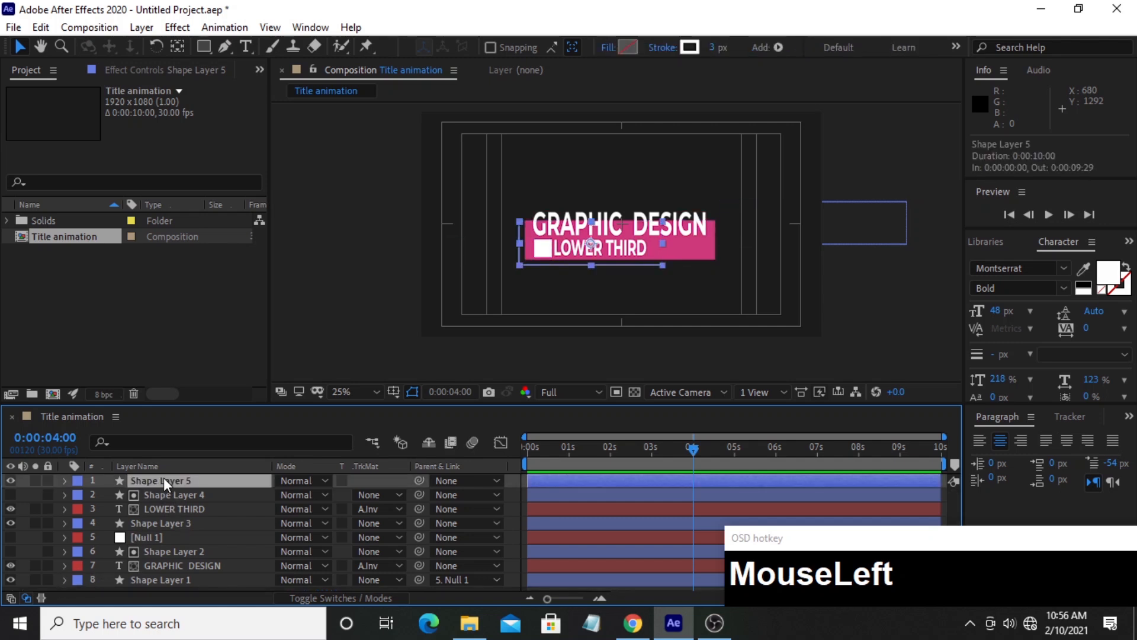
{"action": "left_click", "coordinate": [167, 584], "text": "shift"}
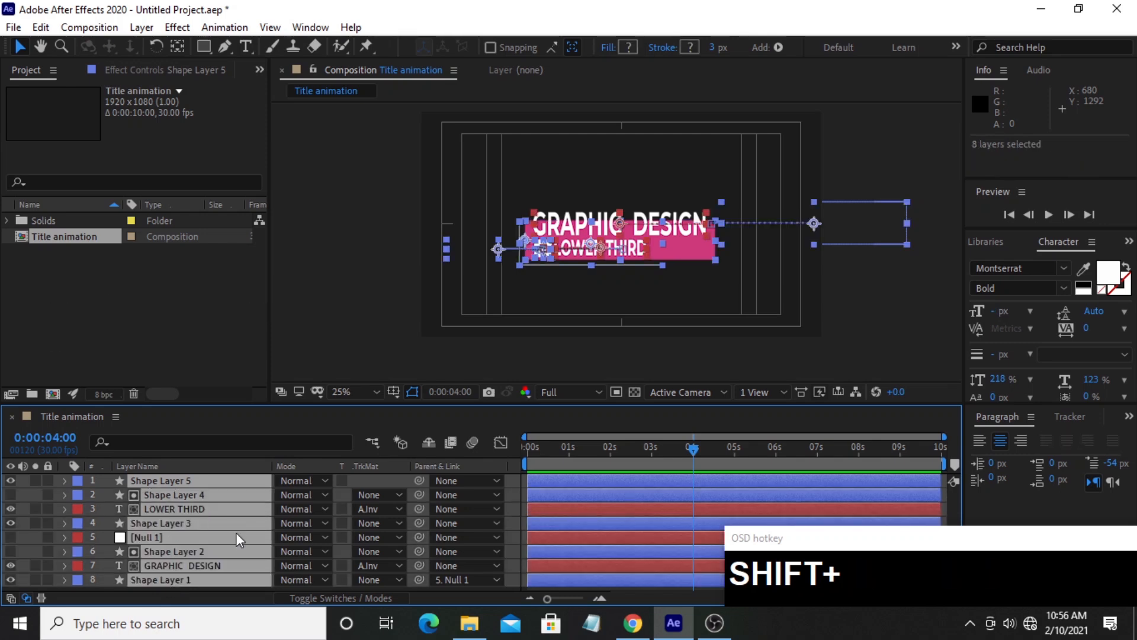
{"action": "right_click", "coordinate": [181, 490]}
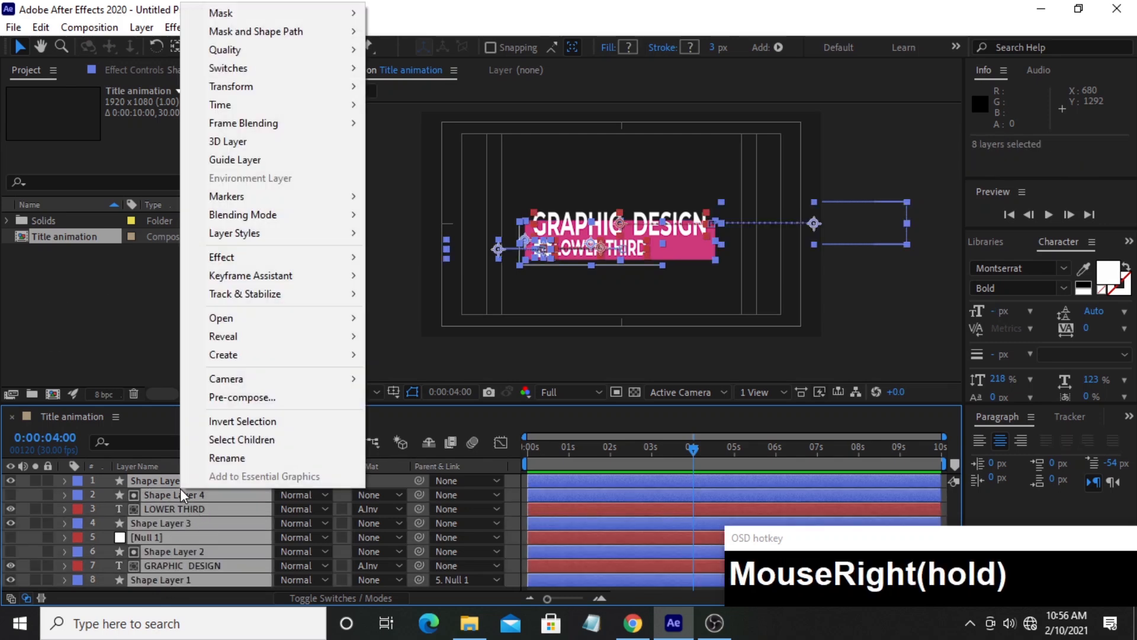
{"action": "left_click", "coordinate": [254, 398]}
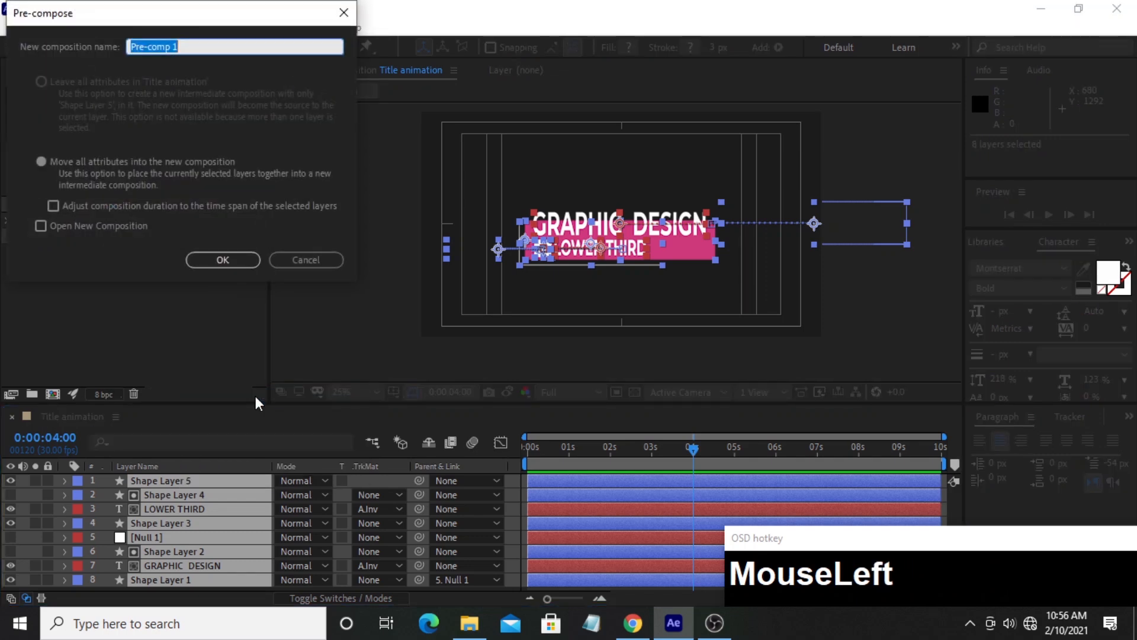
{"action": "type", "text": "begi"}
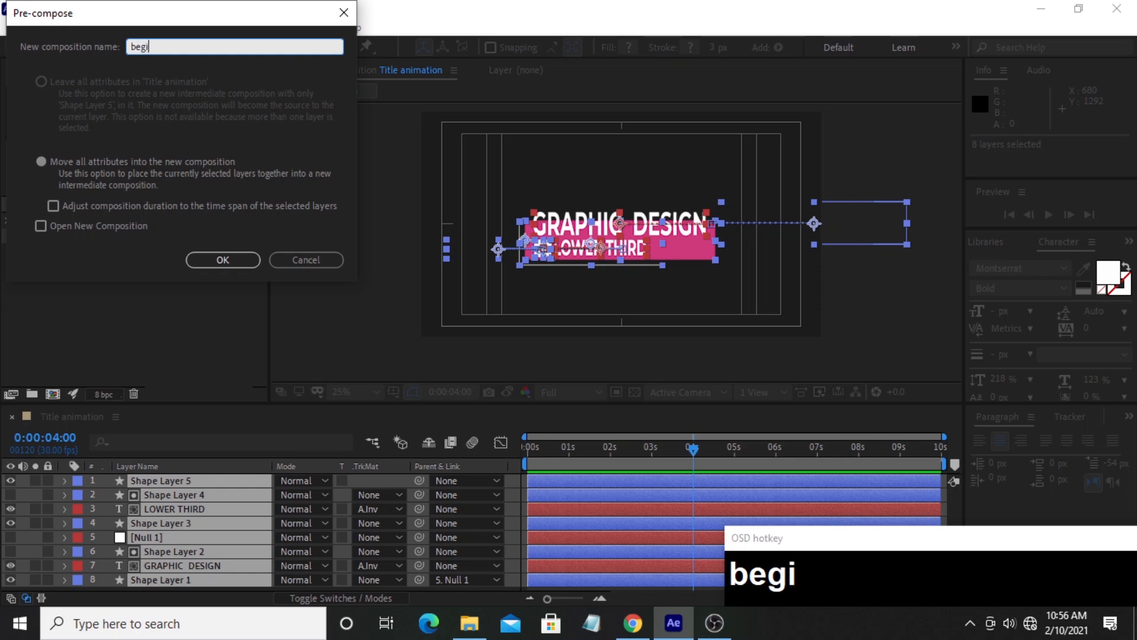
{"action": "type", "text": "ning"}
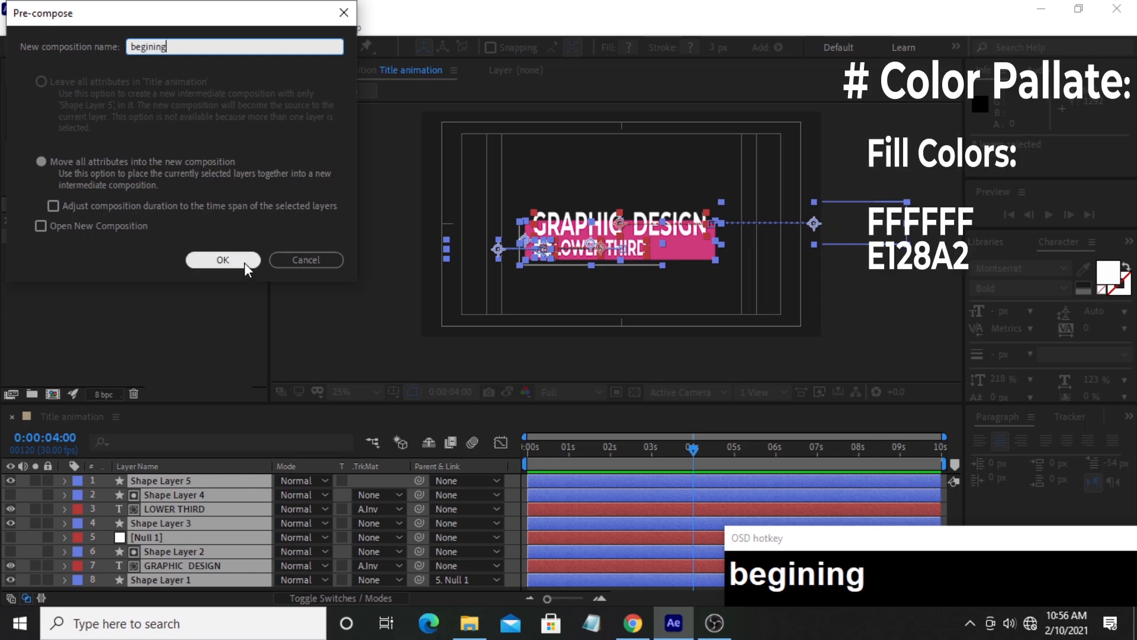
{"action": "left_click", "coordinate": [212, 256]}
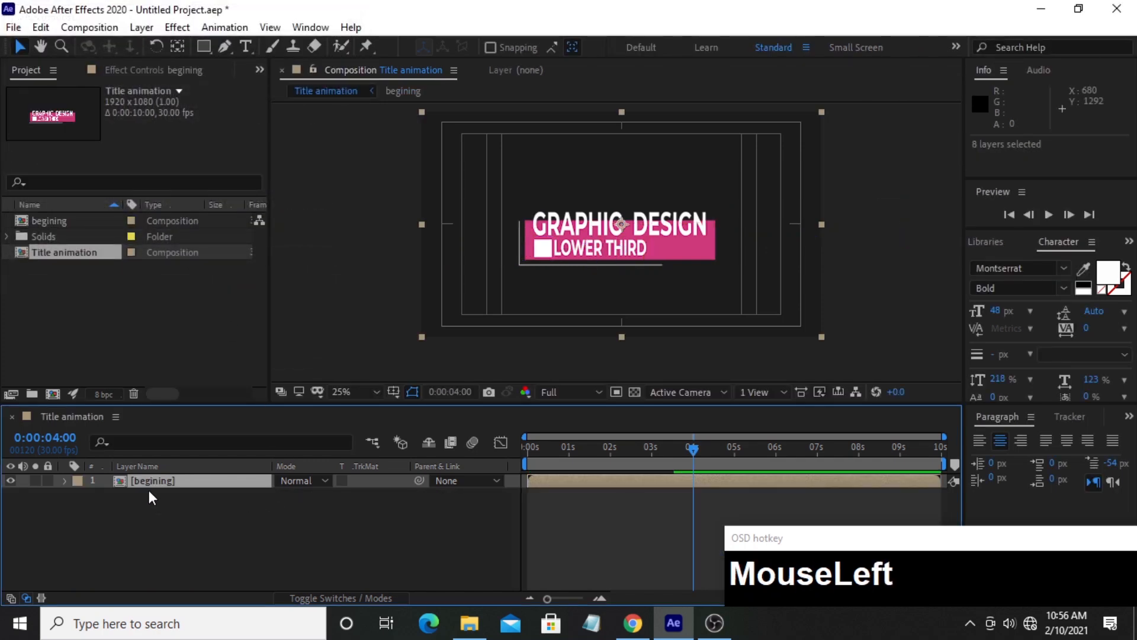
Split the "begining" layer at 0:00:04:29 and delete the part after the split.
{"action": "mouse_move", "coordinate": [691, 449]}
{"action": "left_mouse_down"}
{"action": "mouse_move", "coordinate": [661, 447]}
{"action": "mouse_move", "coordinate": [673, 447]}
{"action": "left_mouse_up"}
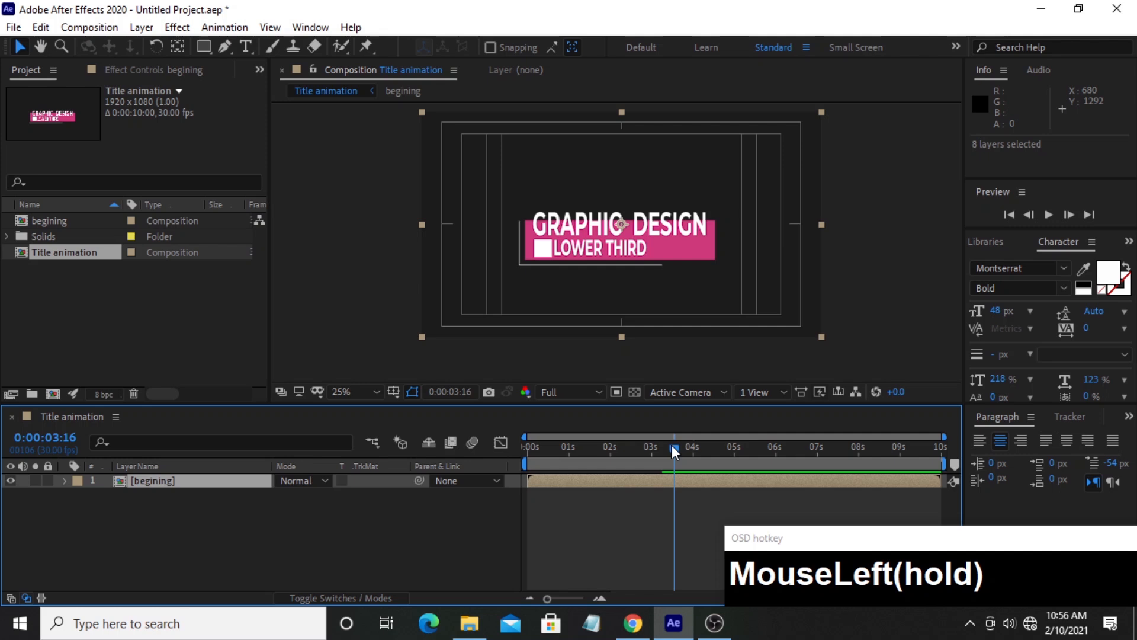
{"action": "left_click_drag", "start_coordinate": [673, 446], "coordinate": [734, 455]}
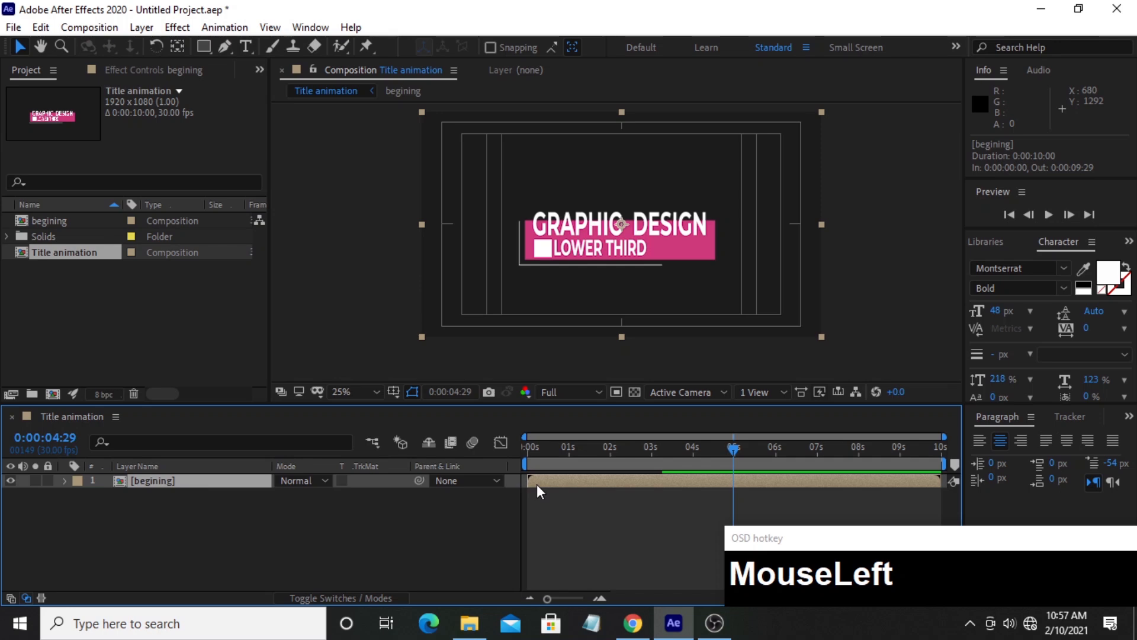
{"action": "left_click", "coordinate": [43, 29]}
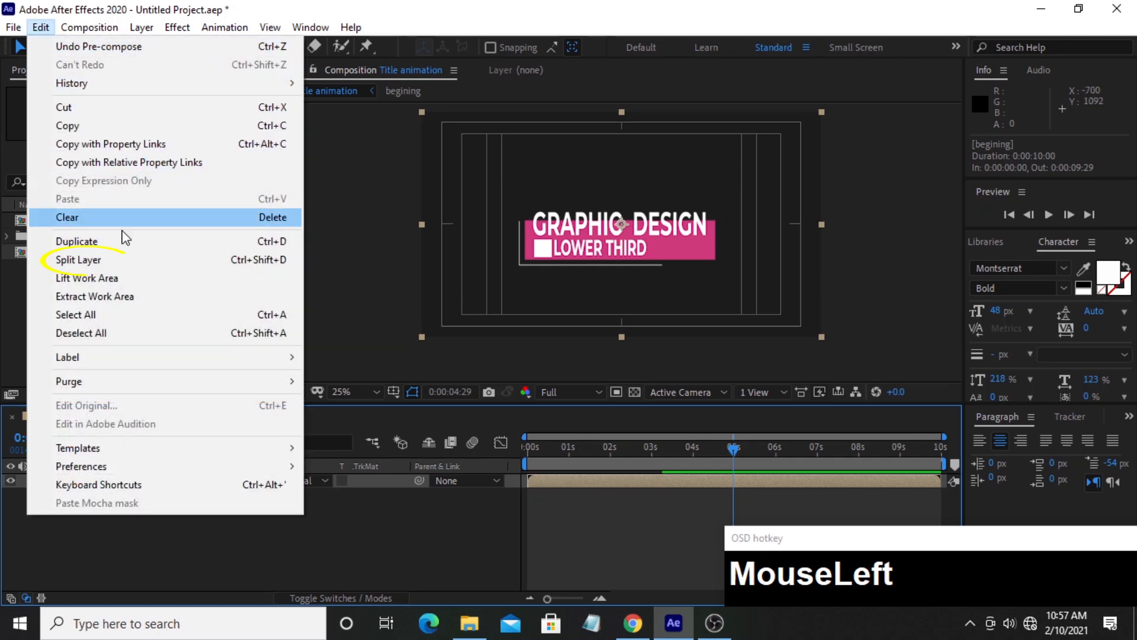
{"action": "left_click", "coordinate": [126, 264]}
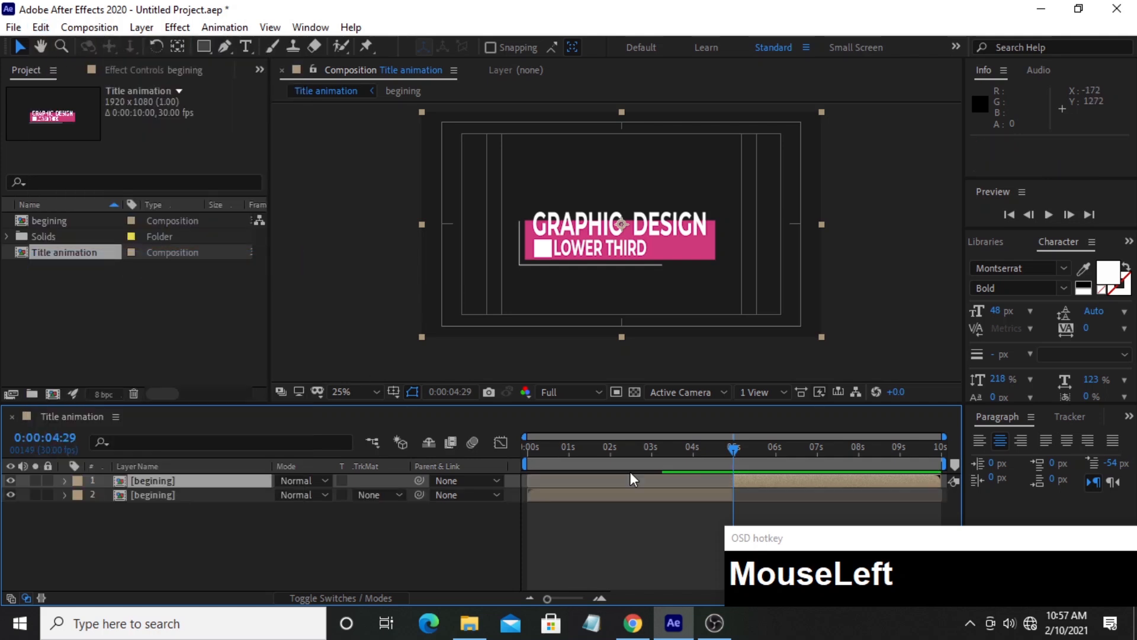
{"action": "left_click", "coordinate": [766, 484]}
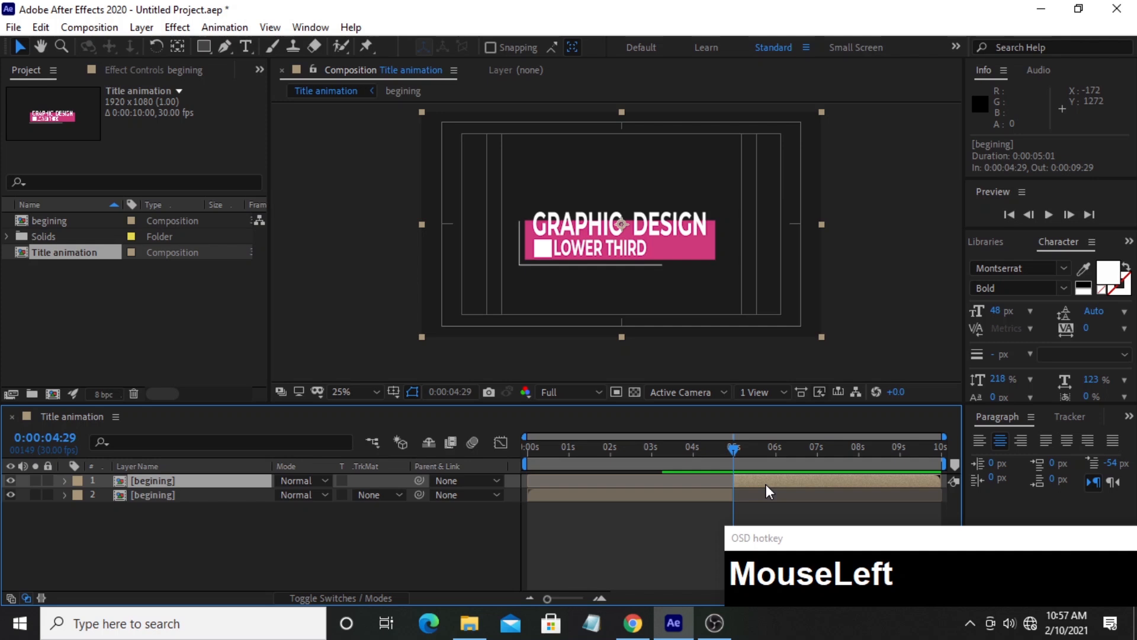
{"action": "key", "text": "Delete"}
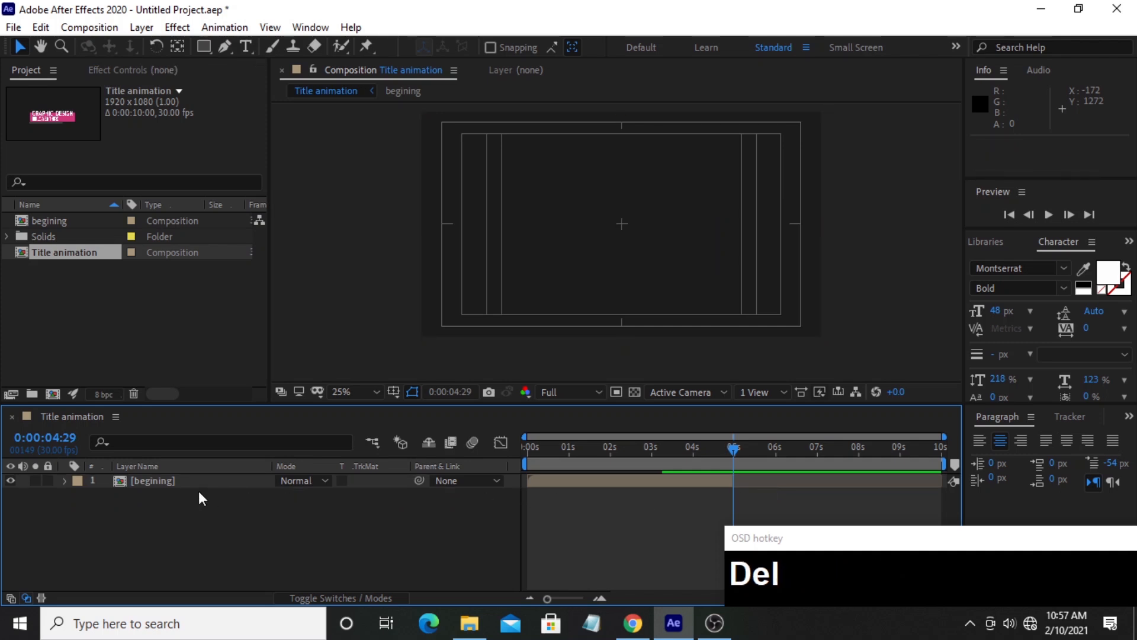
Duplicate the trimmed "begining" layer.
{"action": "left_click", "coordinate": [198, 481]}
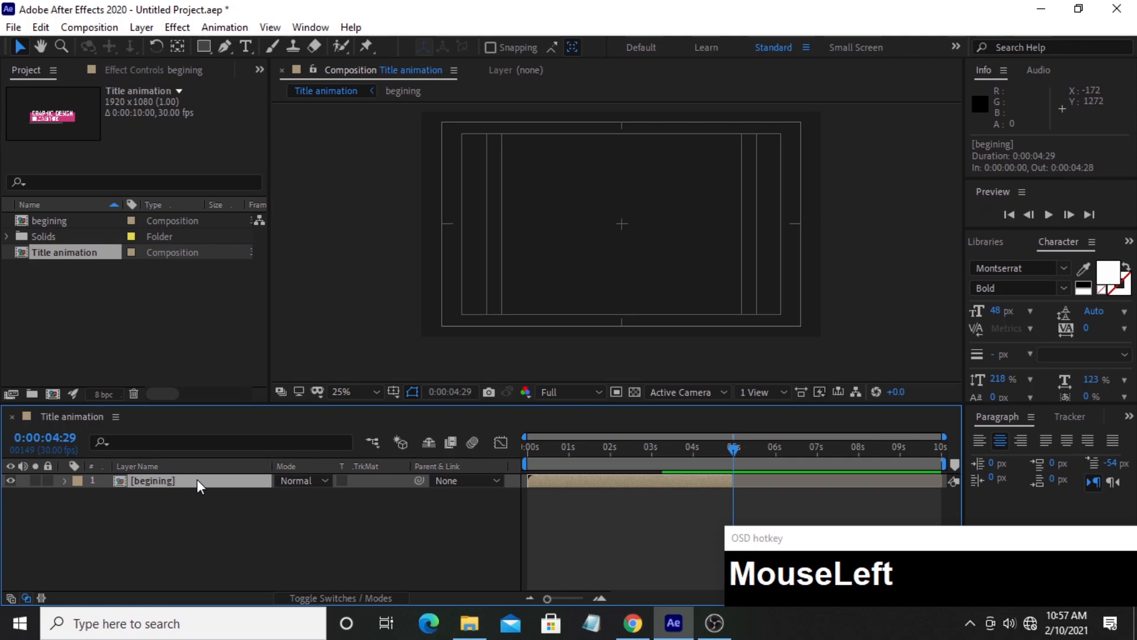
{"action": "key", "text": "ctrl+d"}
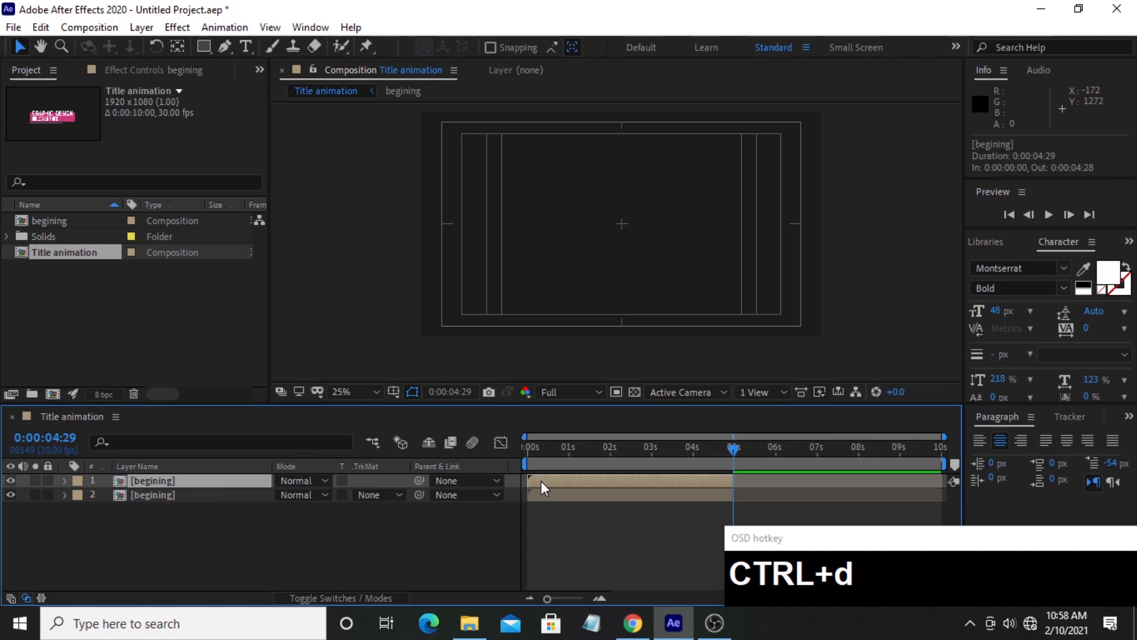
Shift the duplicated "begining" layer in time so that it starts at 0:00:04:29, right after the original layer ends.
{"action": "left_click_drag", "start_coordinate": [541, 481], "coordinate": [753, 481]}
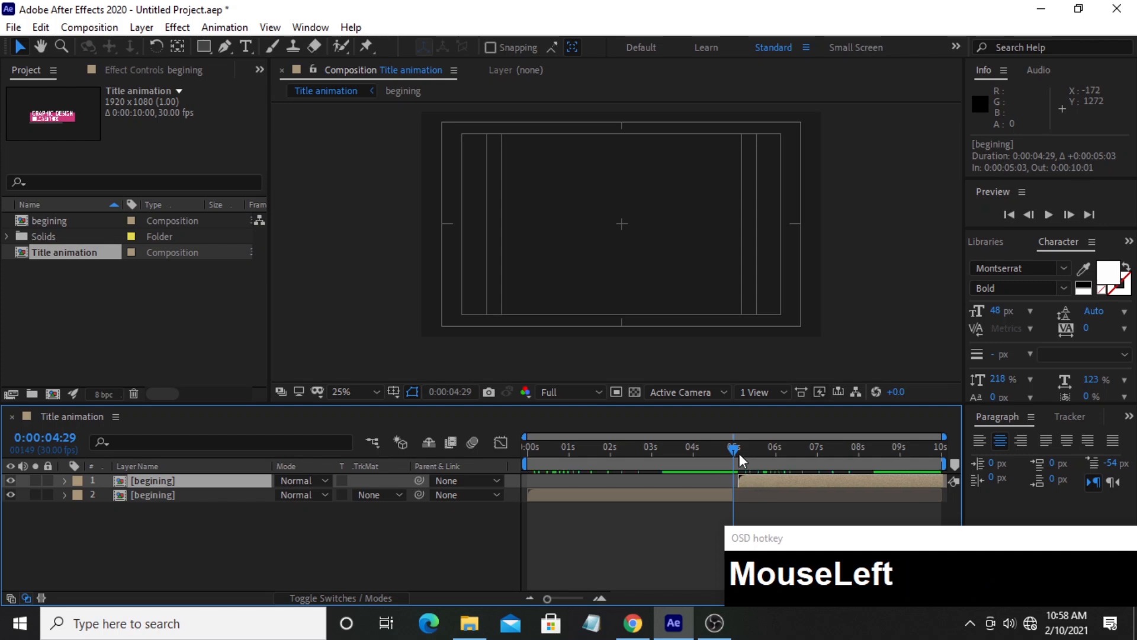
{"action": "left_click", "coordinate": [599, 596]}
{"action": "left_click", "coordinate": [599, 596]}
{"action": "left_click_drag", "start_coordinate": [800, 476], "coordinate": [742, 477]}
{"action": "left_click_drag", "start_coordinate": [581, 598], "coordinate": [527, 600]}
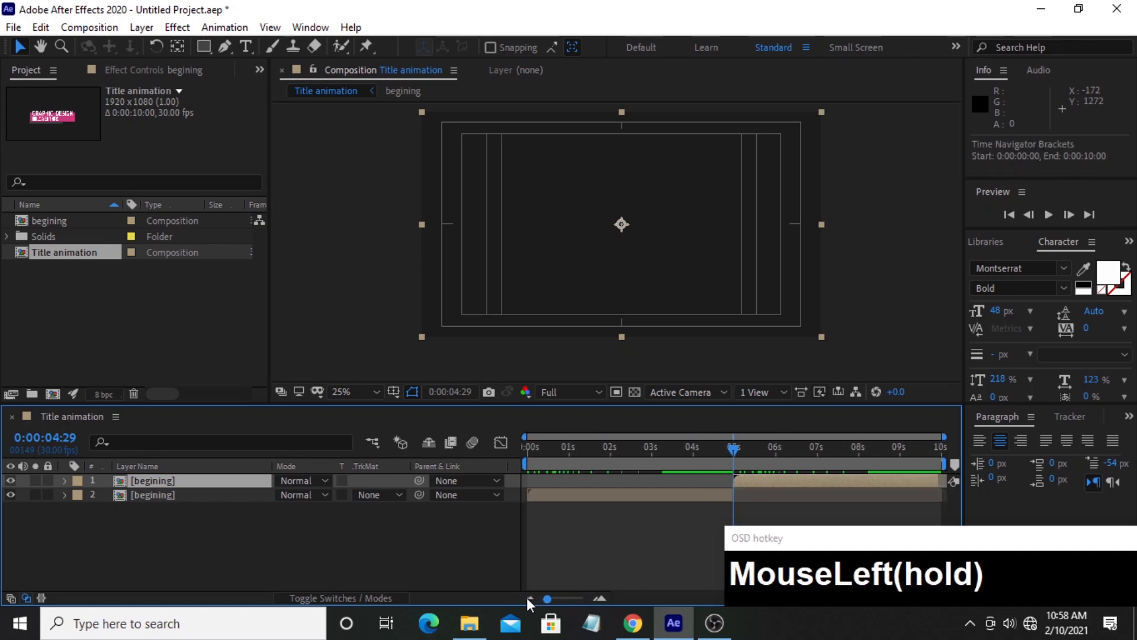
{"action": "left_click", "coordinate": [666, 535]}
Time-reverse the duplicated "begining" layer and preview the whole title animation from the start.
{"action": "left_click", "coordinate": [755, 481]}
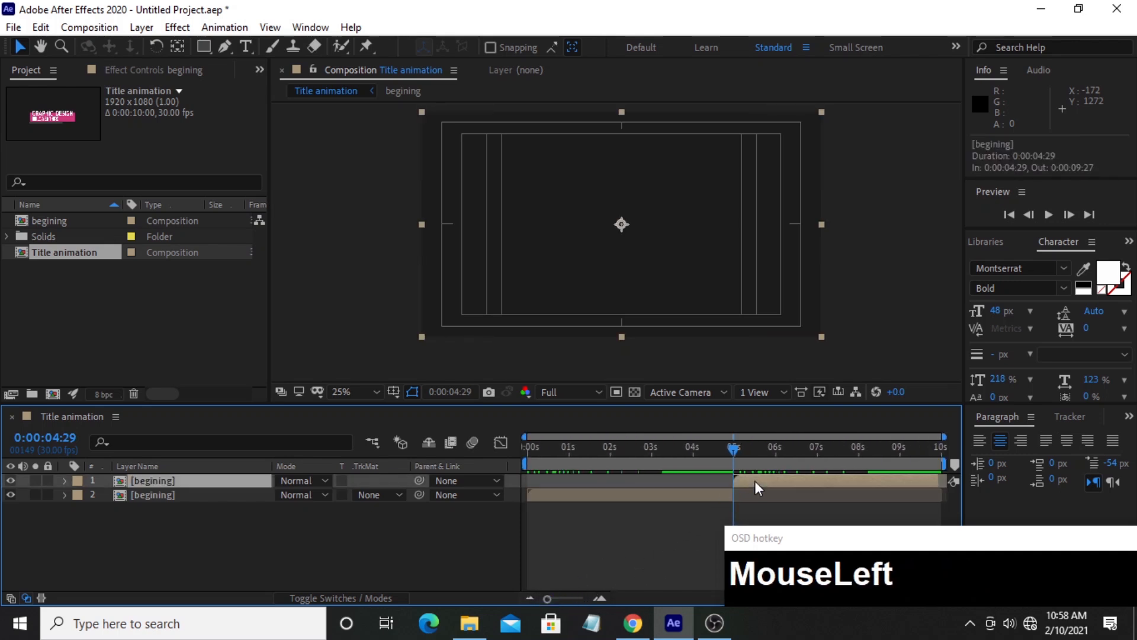
{"action": "right_click", "coordinate": [755, 481]}
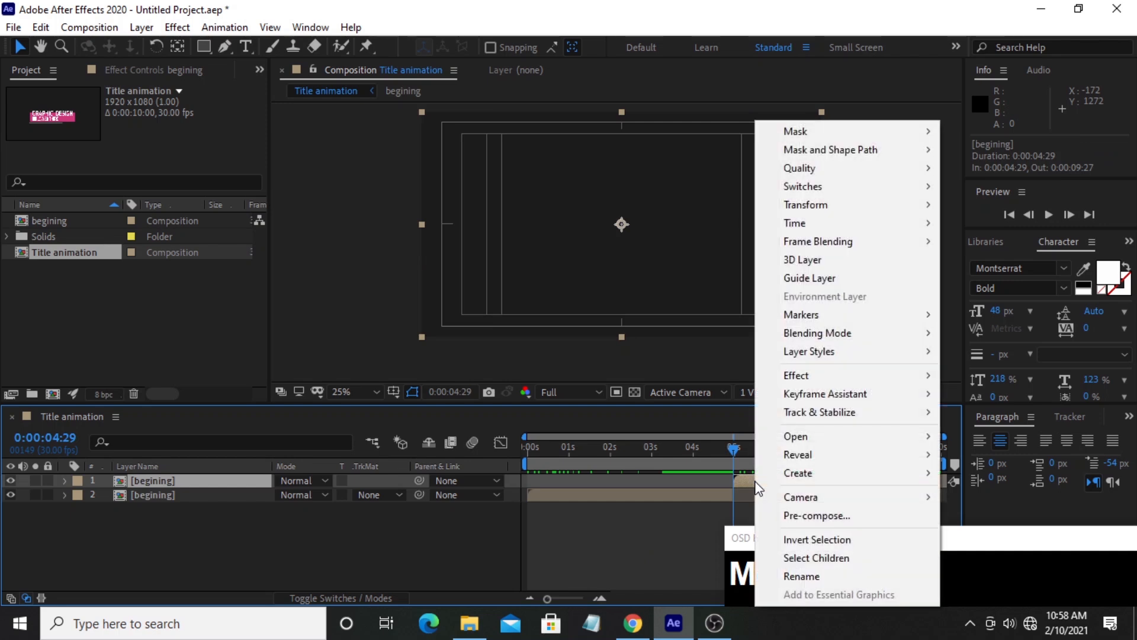
{"action": "mouse_move", "coordinate": [789, 229]}
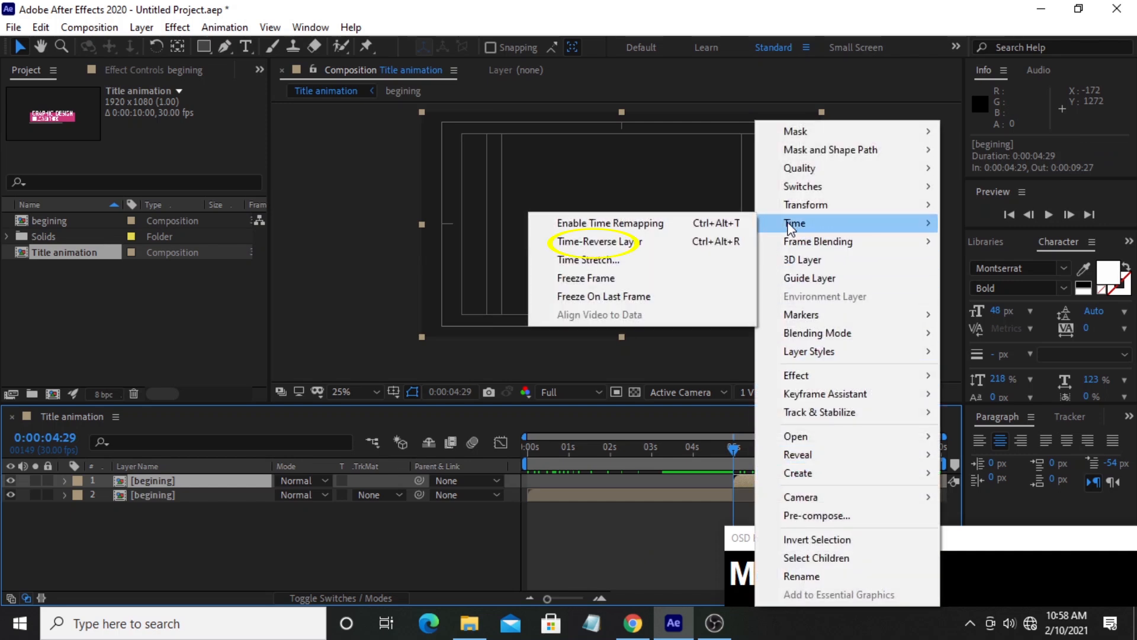
{"action": "left_click", "coordinate": [627, 240]}
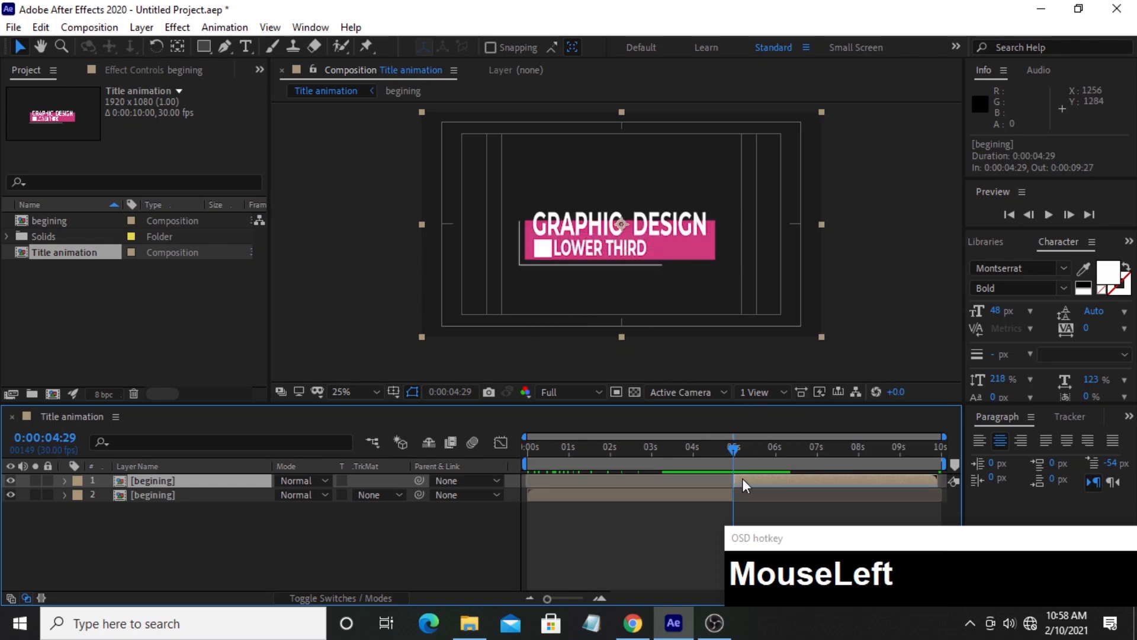
{"action": "left_click_drag", "start_coordinate": [738, 447], "coordinate": [529, 454]}
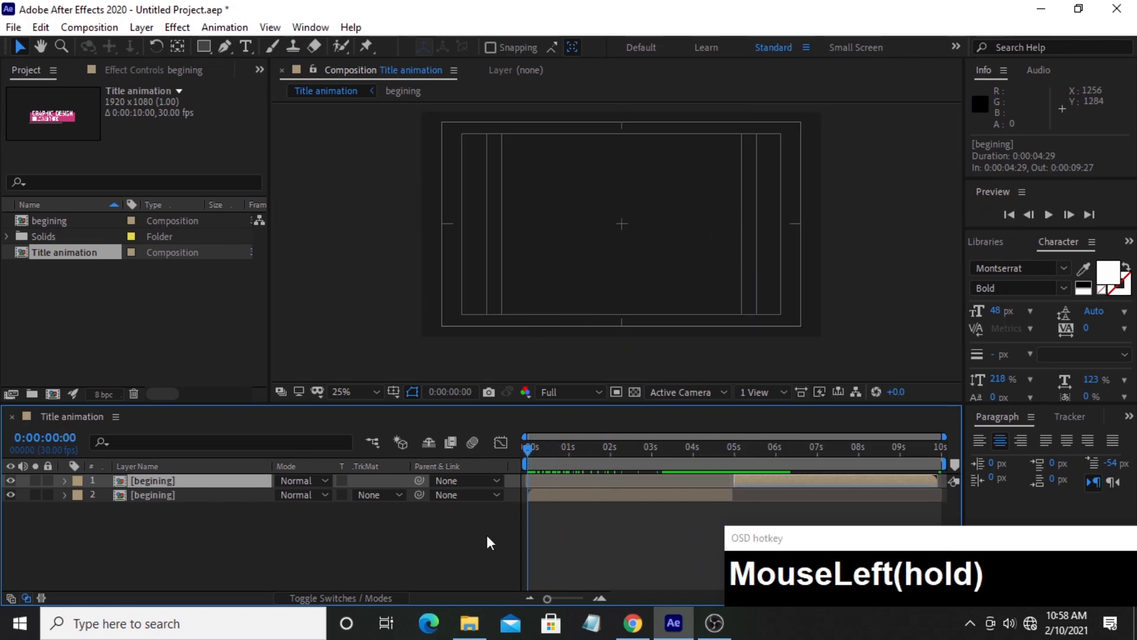
{"action": "key", "text": "space"}
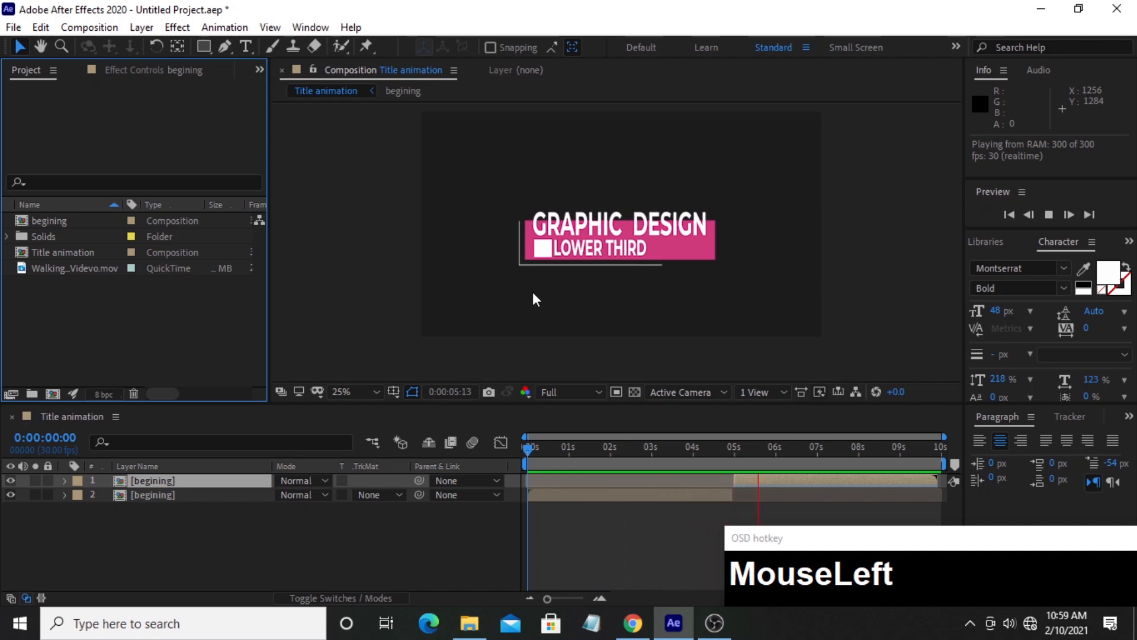
Add the imported Walking…SunsetVidevo.mov footage to the Title animation composition as the bottom layer.
{"action": "left_click", "coordinate": [53, 268]}
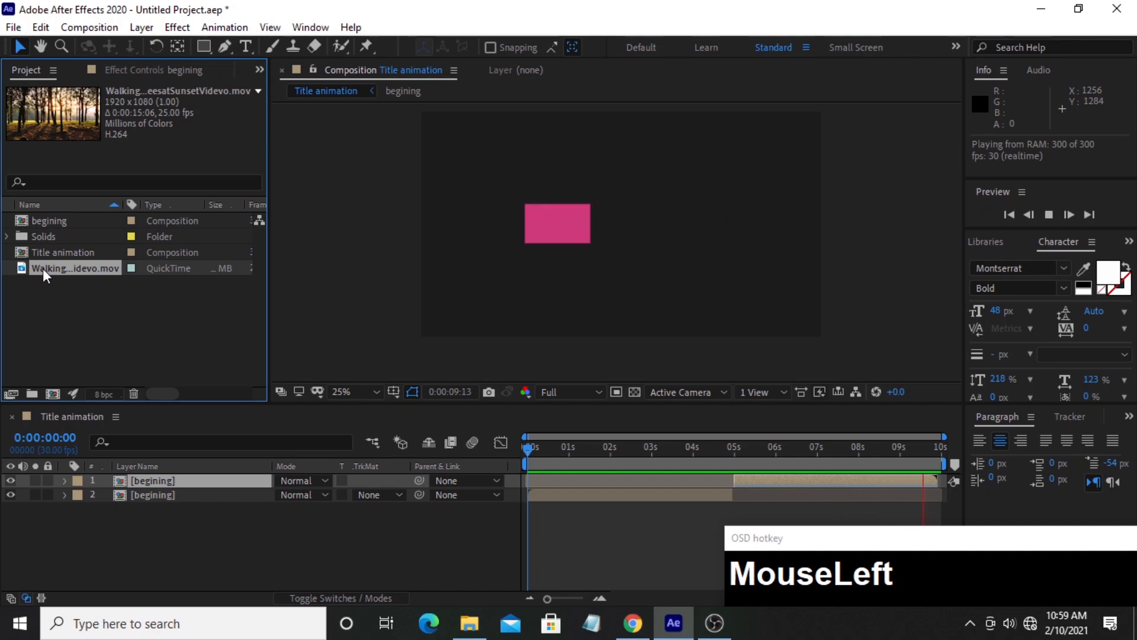
{"action": "left_click_drag", "start_coordinate": [43, 268], "coordinate": [76, 522]}
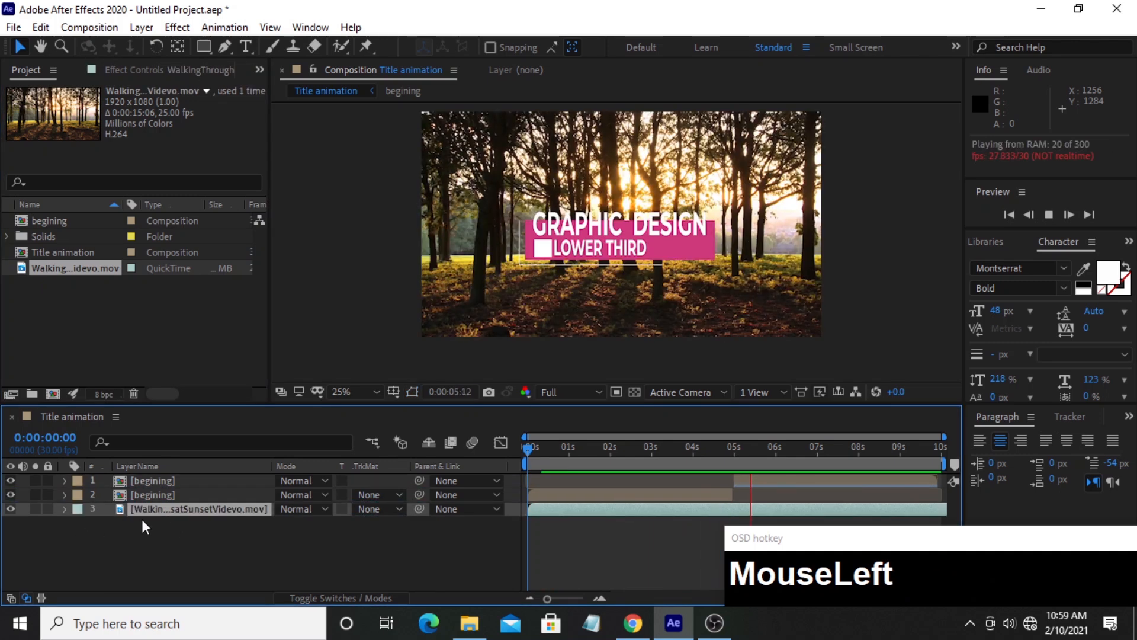
Pre-compose the two "begining" layers into a new composition named "Lower Thirds", moving all attributes into it.
{"action": "left_click", "coordinate": [168, 496], "text": "shift"}
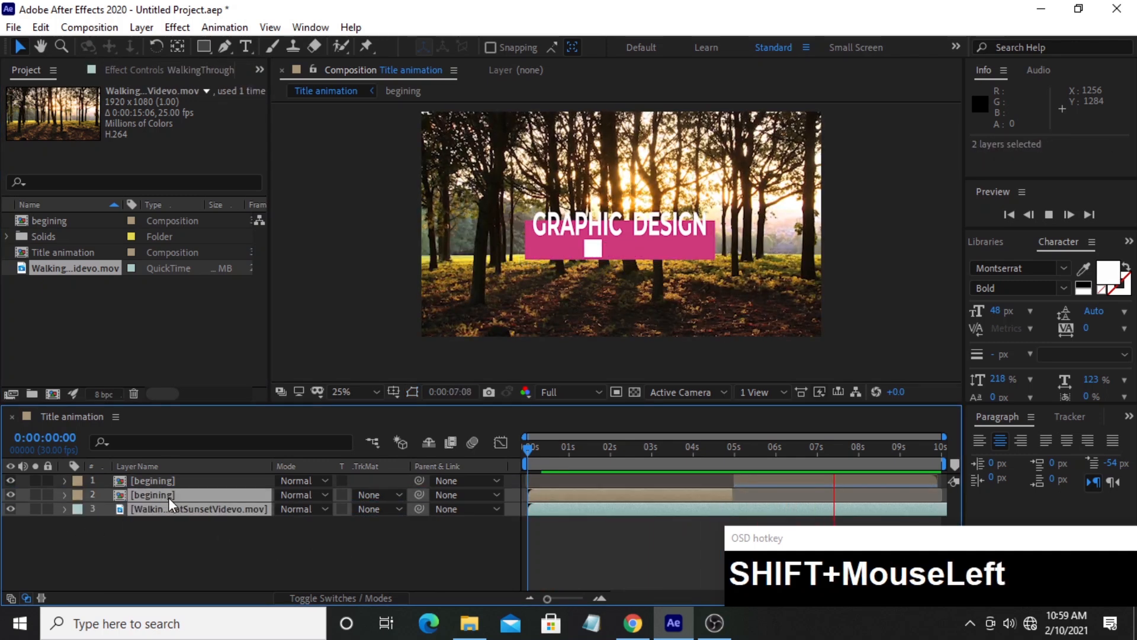
{"action": "left_click", "coordinate": [175, 506]}
{"action": "left_click", "coordinate": [174, 495]}
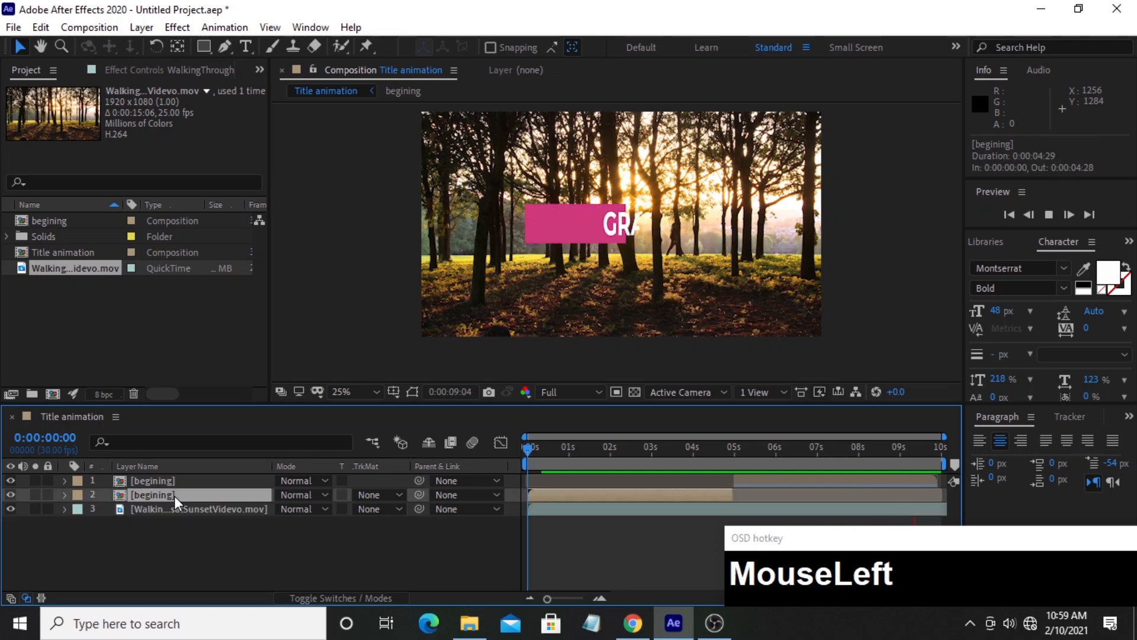
{"action": "left_click", "coordinate": [175, 479], "text": "shift"}
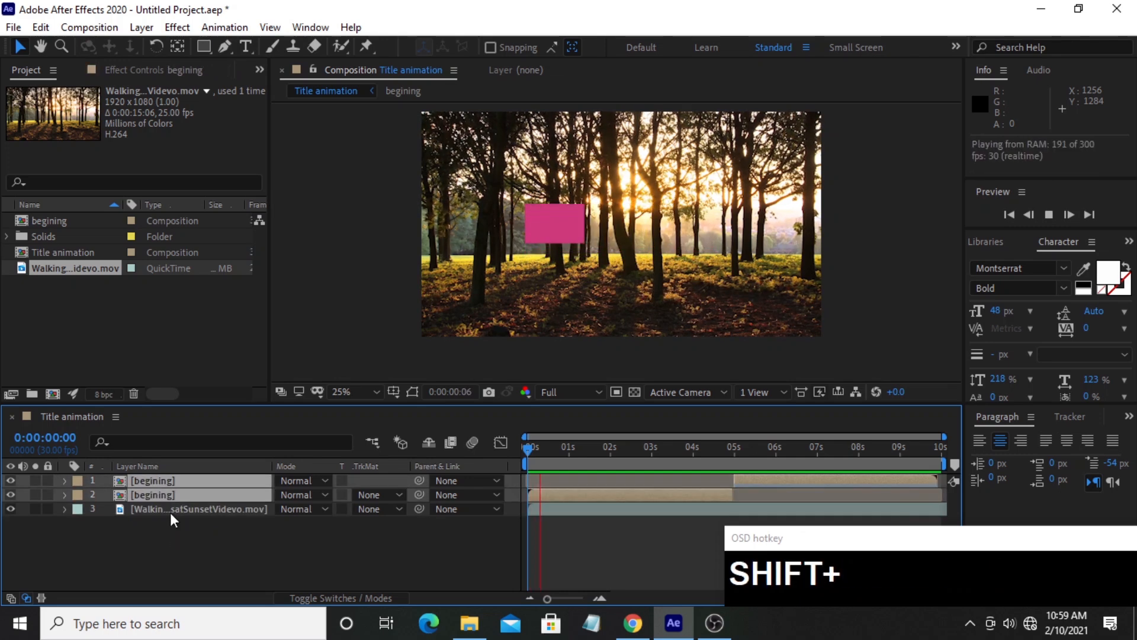
{"action": "right_click", "coordinate": [179, 478]}
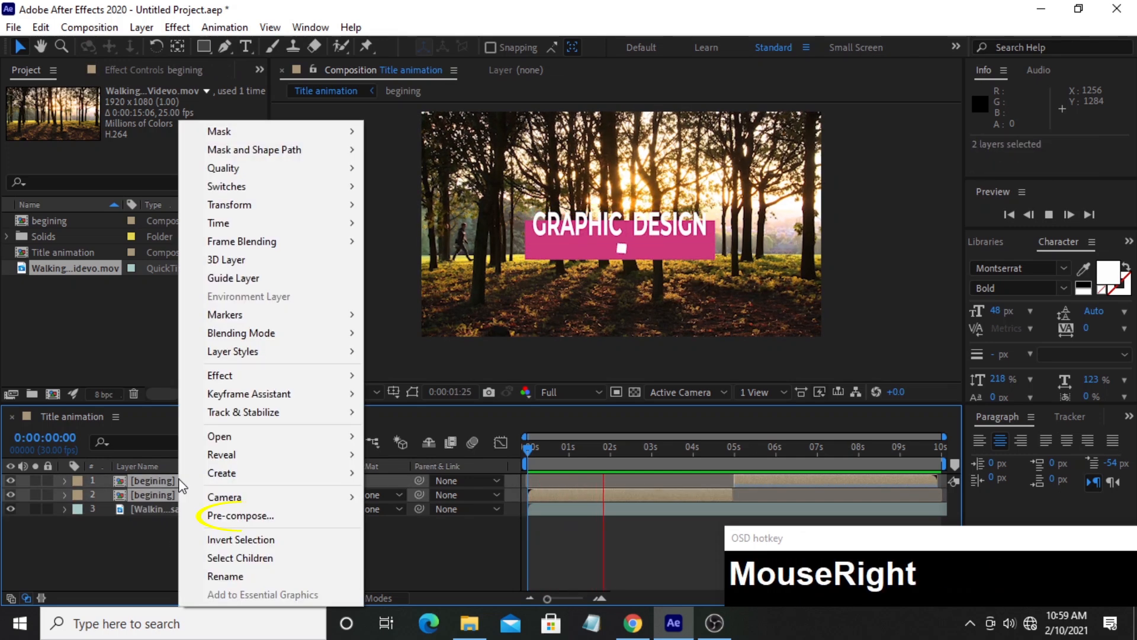
{"action": "left_click", "coordinate": [231, 515]}
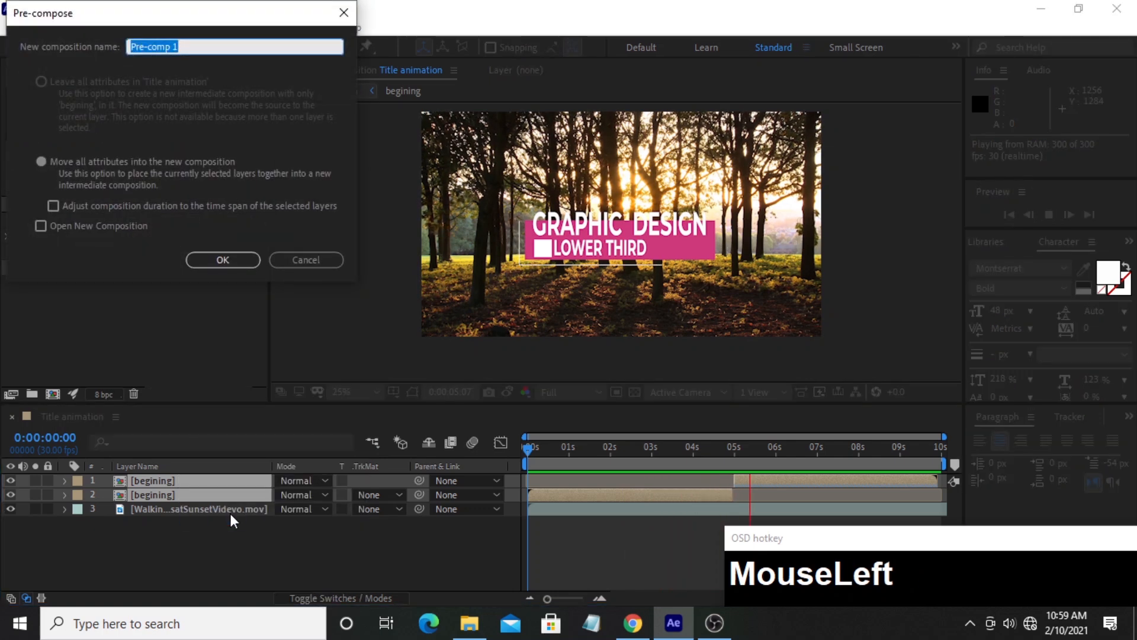
{"action": "type", "text": "Lower "}
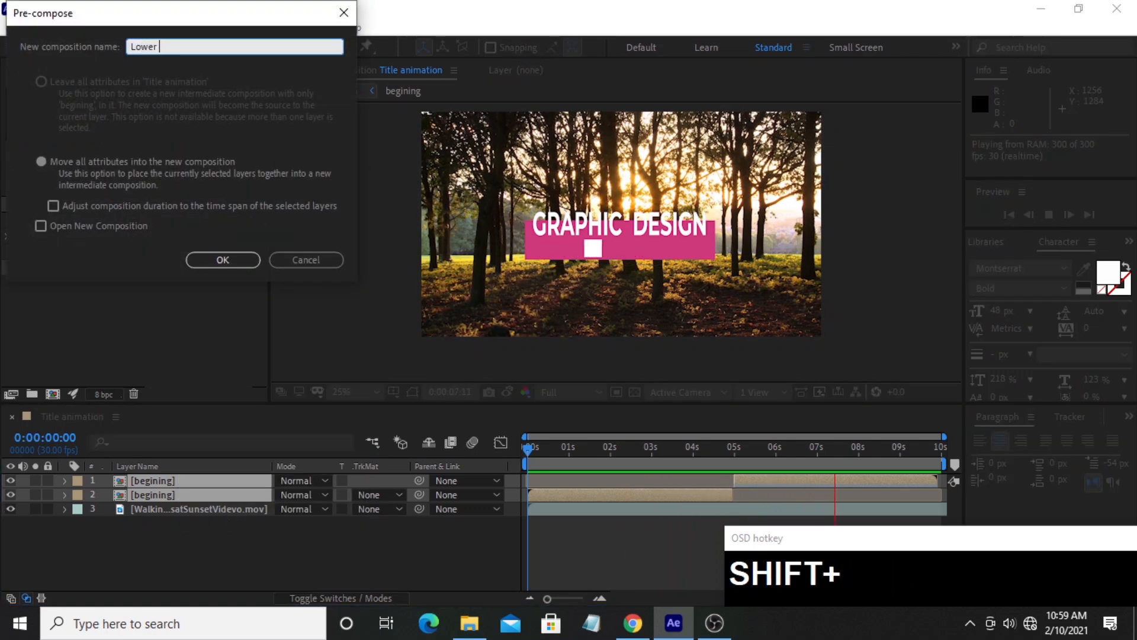
{"action": "type", "text": "Thirds"}
{"action": "key", "text": "Return"}
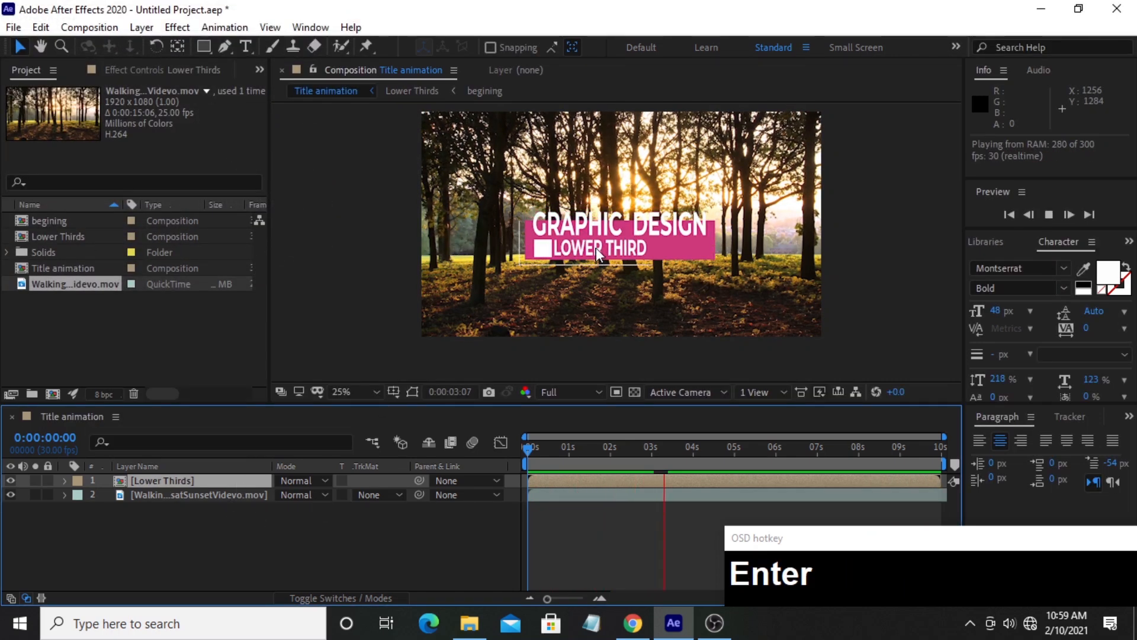
Stop the preview and turn off the title/action safe guides in the composition view.
{"action": "left_click", "coordinate": [596, 248]}
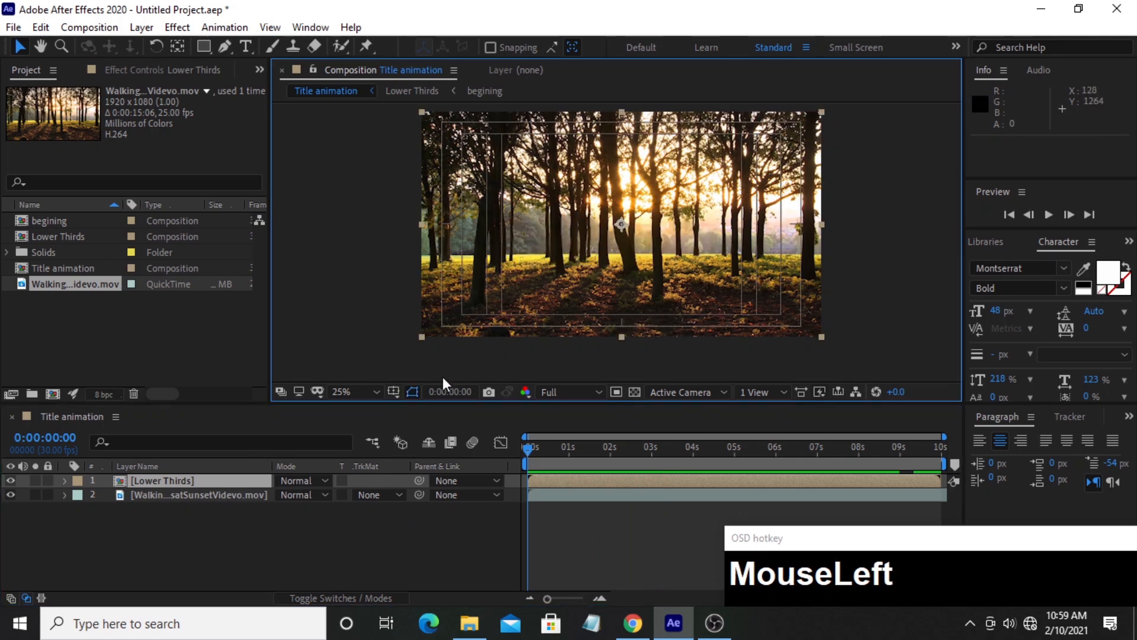
{"action": "left_click_drag", "start_coordinate": [397, 391], "coordinate": [425, 408]}
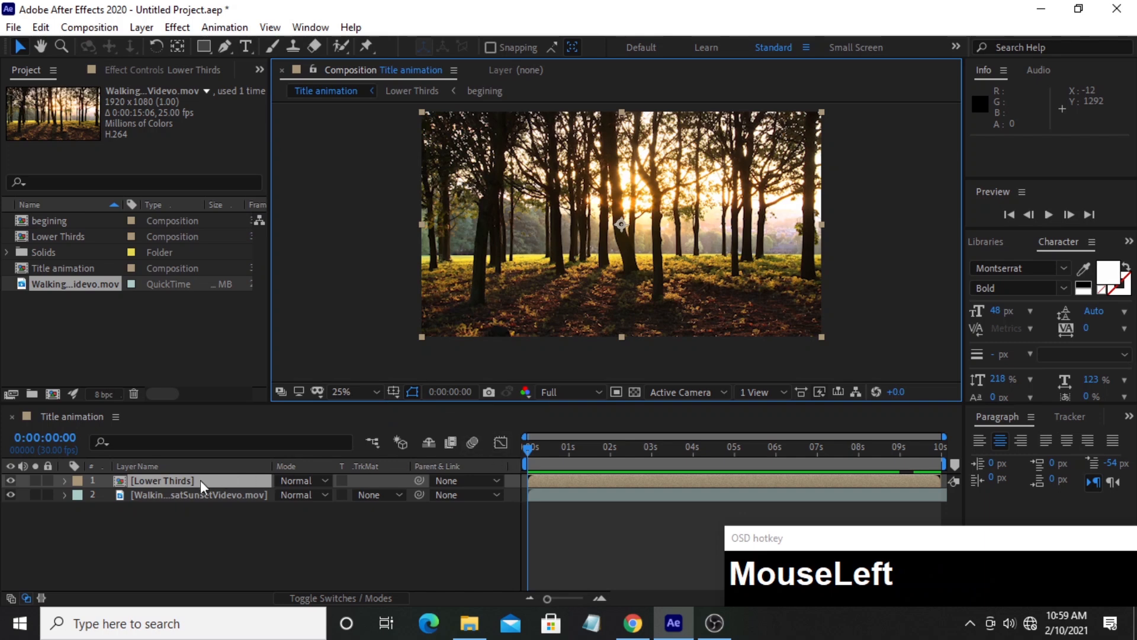
At 0:00:01:10, scale the Lower Thirds layer to 68% and place it in the footage's lower-left corner, at about 416, 908.
{"action": "left_click_drag", "start_coordinate": [531, 449], "coordinate": [552, 447]}
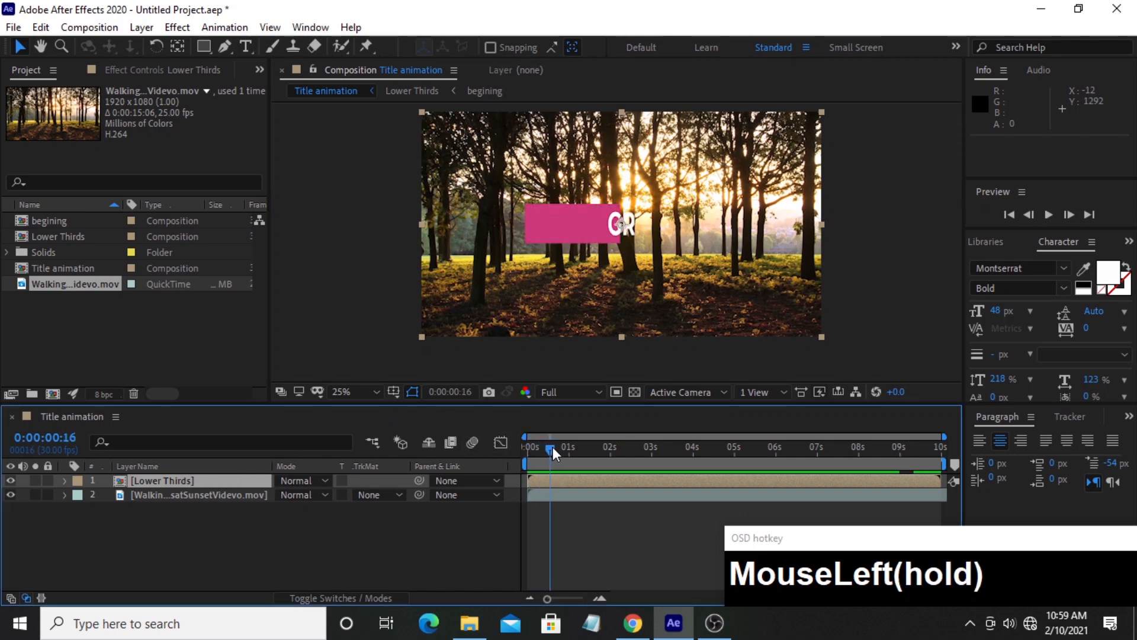
{"action": "left_click", "coordinate": [182, 481]}
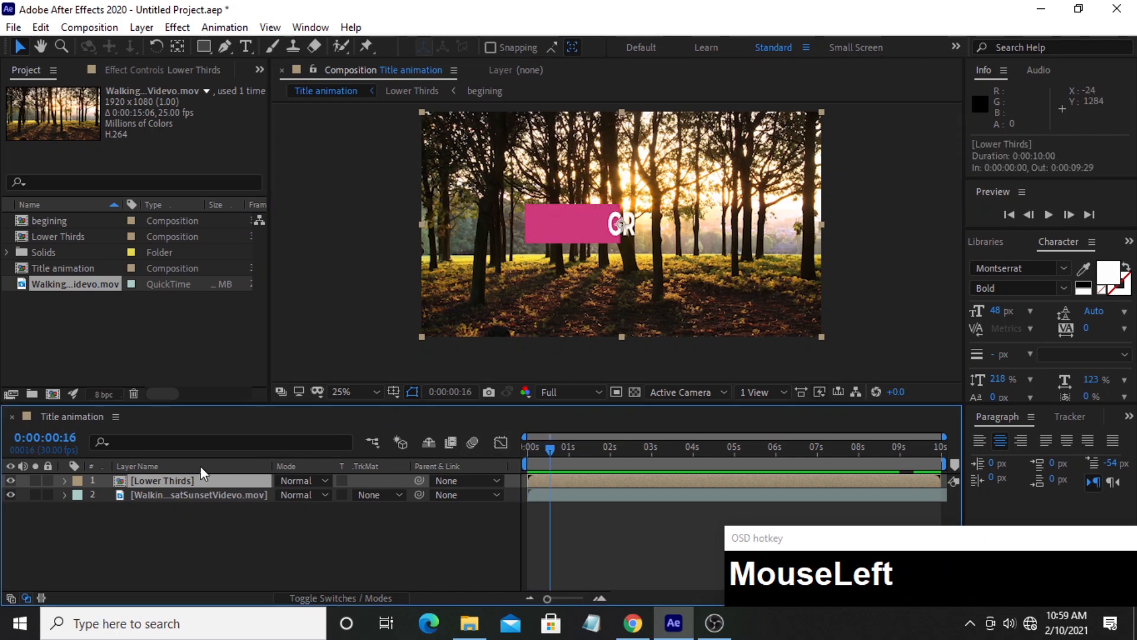
{"action": "left_click_drag", "start_coordinate": [563, 454], "coordinate": [580, 447]}
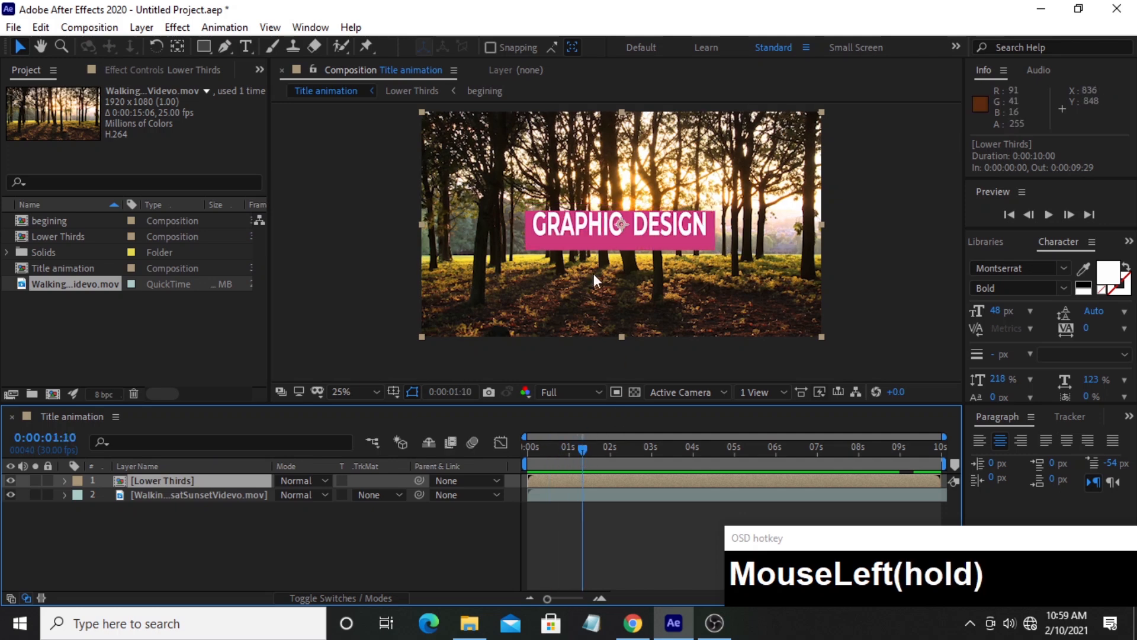
{"action": "left_click_drag", "start_coordinate": [589, 227], "coordinate": [506, 303]}
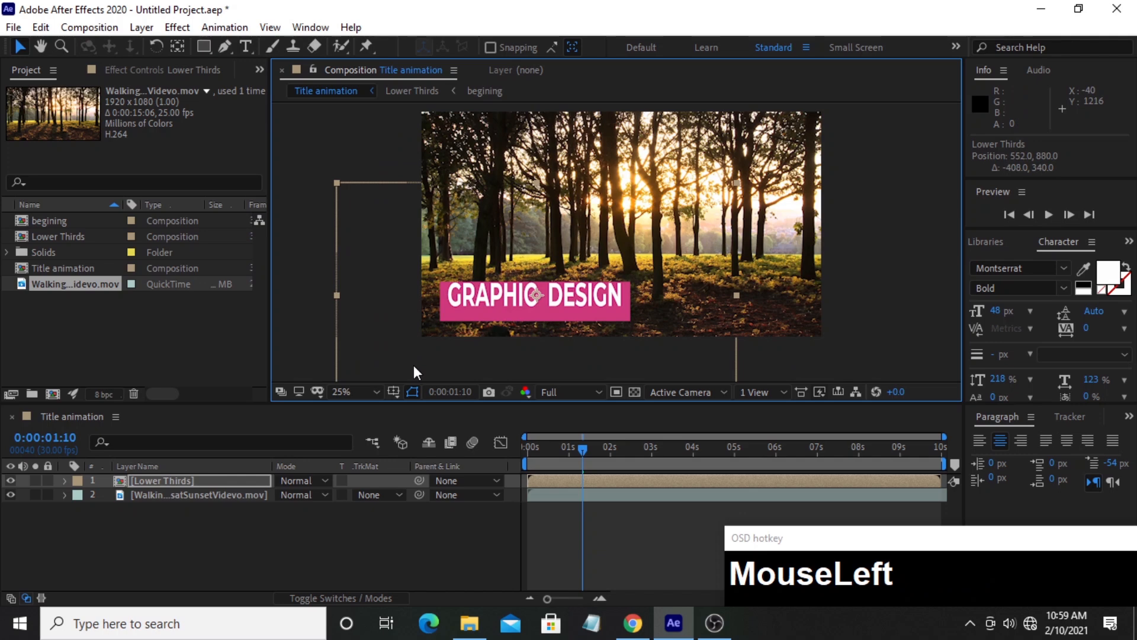
{"action": "key", "text": "s"}
{"action": "left_click_drag", "start_coordinate": [332, 494], "coordinate": [314, 501]}
{"action": "left_click_drag", "start_coordinate": [496, 297], "coordinate": [468, 303]}
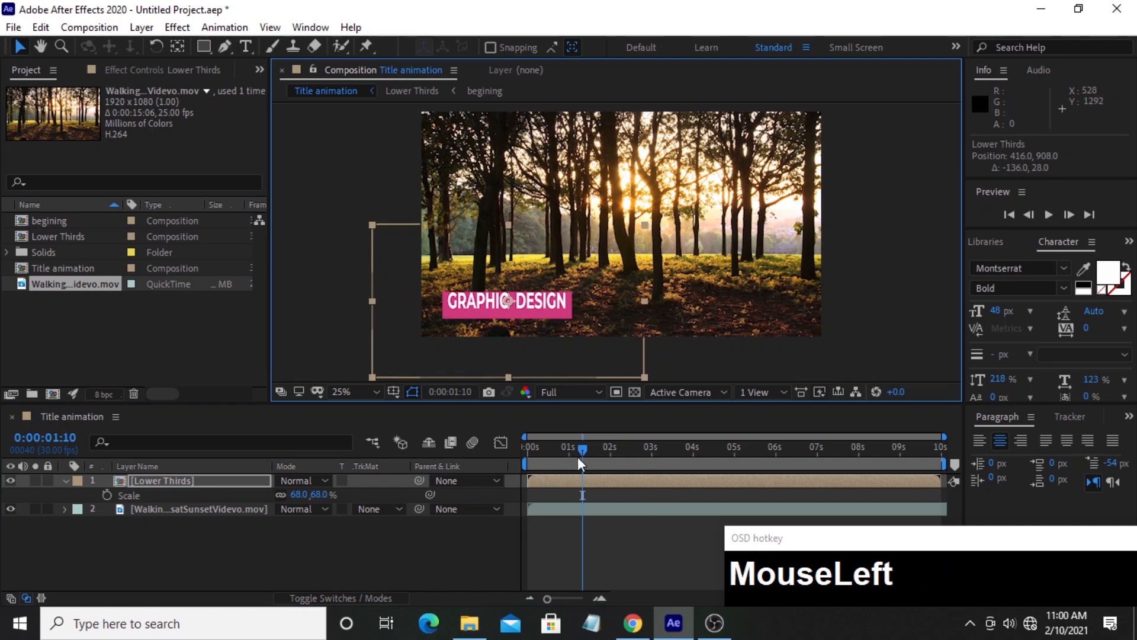
Preview the lower third over the forest footage from the start of the composition.
{"action": "left_click_drag", "start_coordinate": [582, 449], "coordinate": [524, 447]}
{"action": "left_click", "coordinate": [391, 555]}
{"action": "key", "text": "space"}
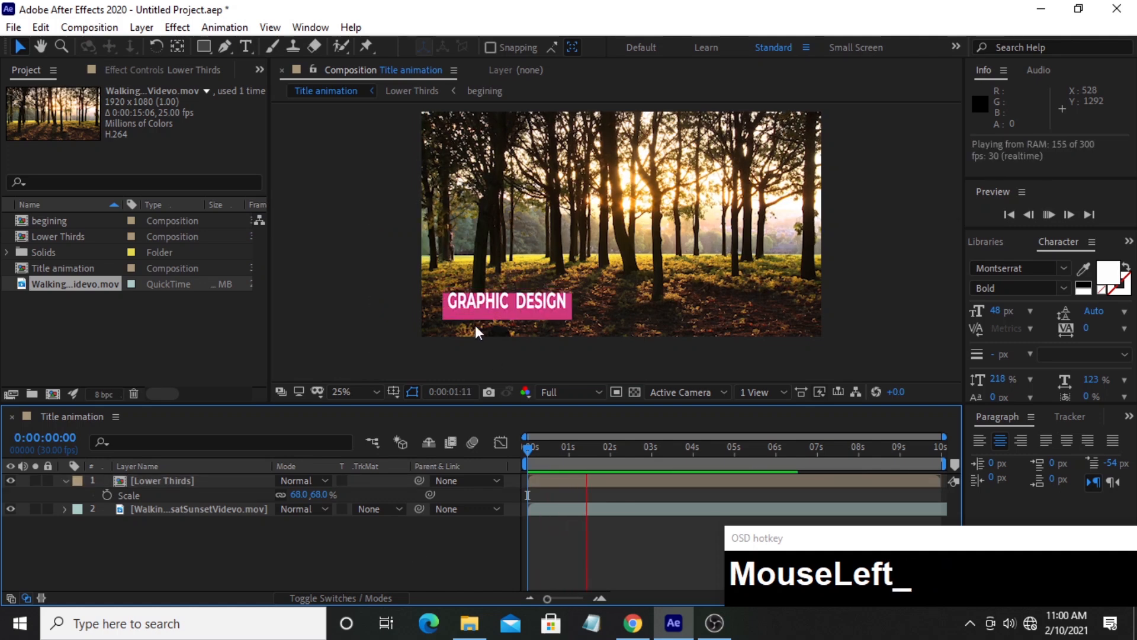